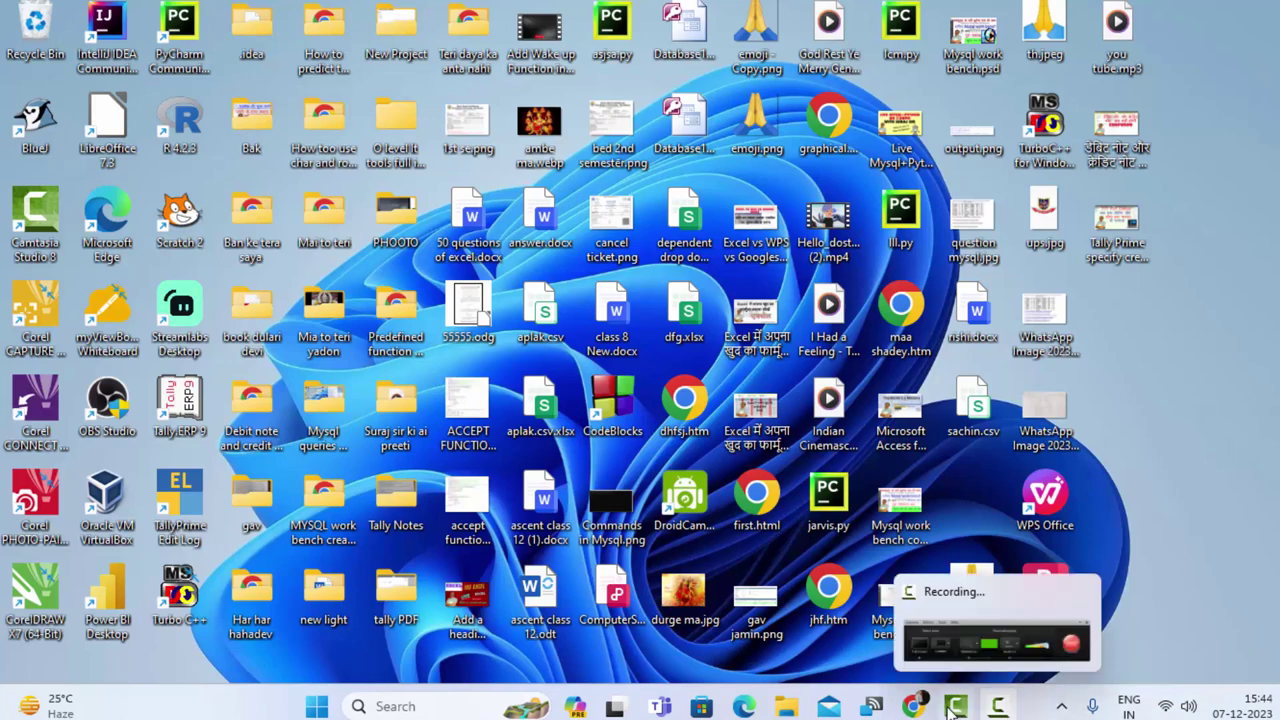
Bring the Chrome window with the Google Sheets student marks table to the front.
left_click(907, 707)
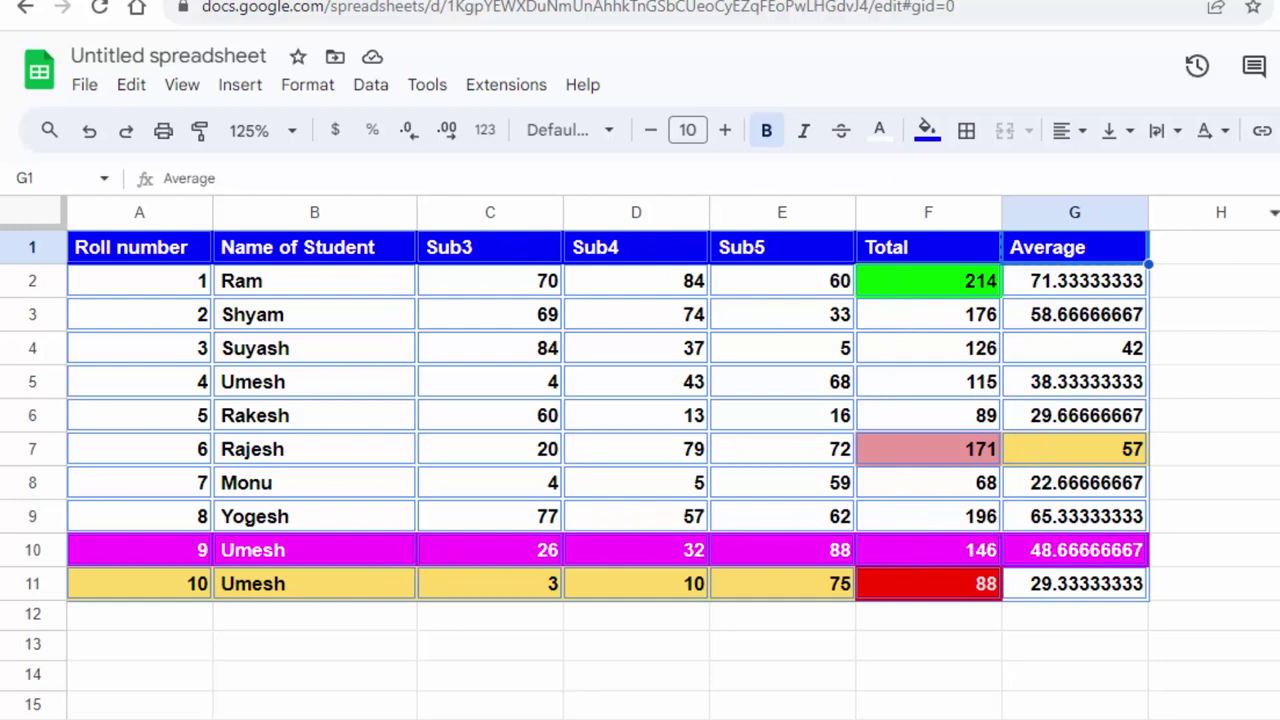
On Sheet2, select cell C3 under Name of Student and bring up the Data menu.
left_click(490, 716)
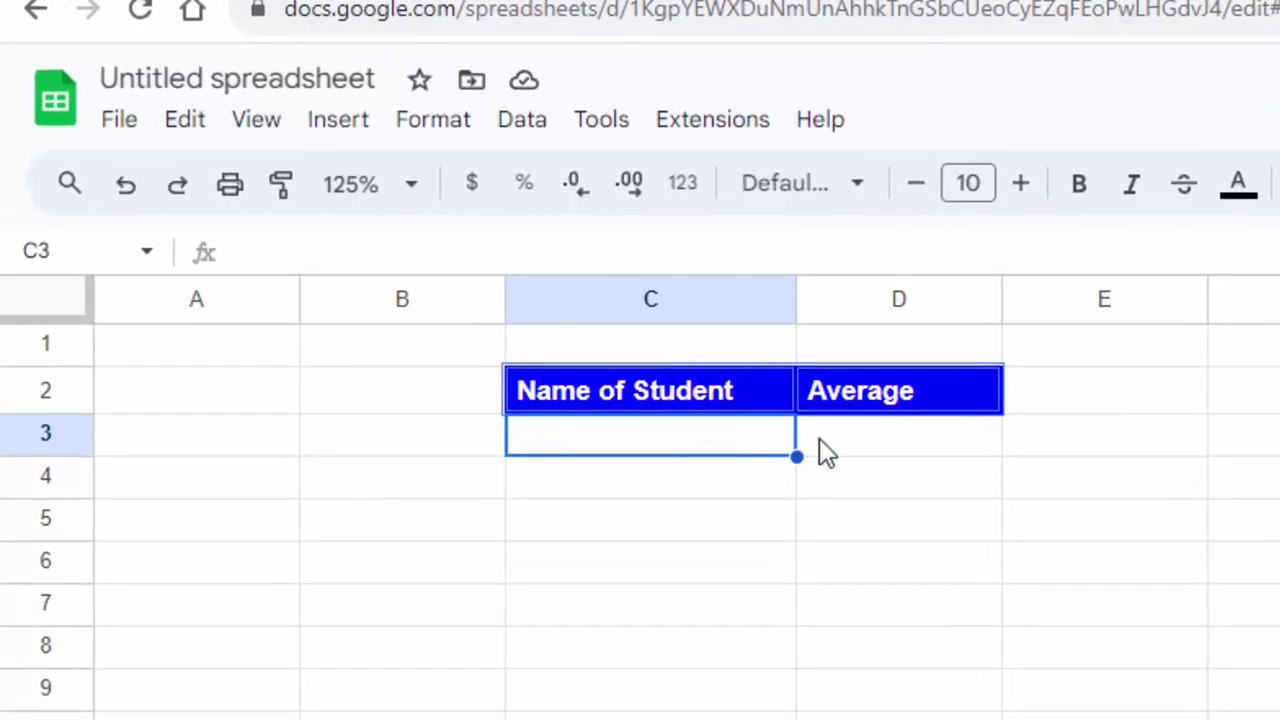
left_click(825, 440)
left_click(706, 440)
left_click(522, 120)
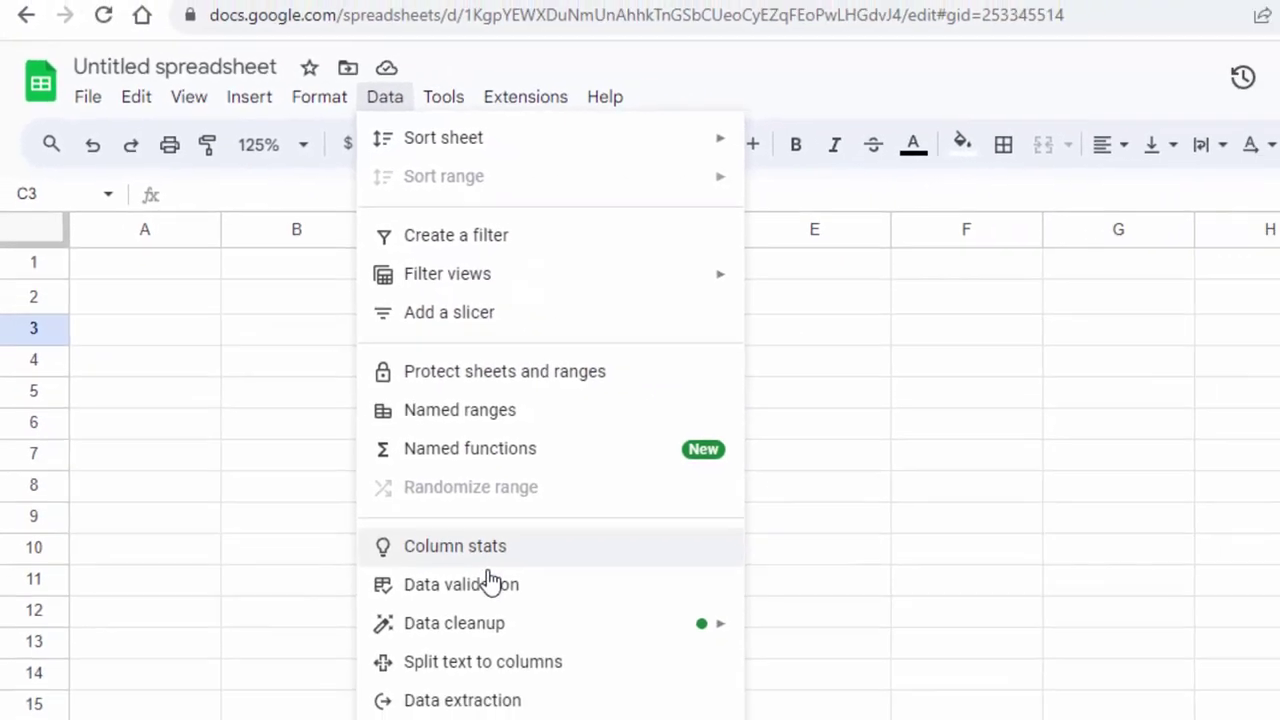
Add a dropdown rule to C3 with options from the student names in Sheet1!B2:B11.
left_click(490, 582)
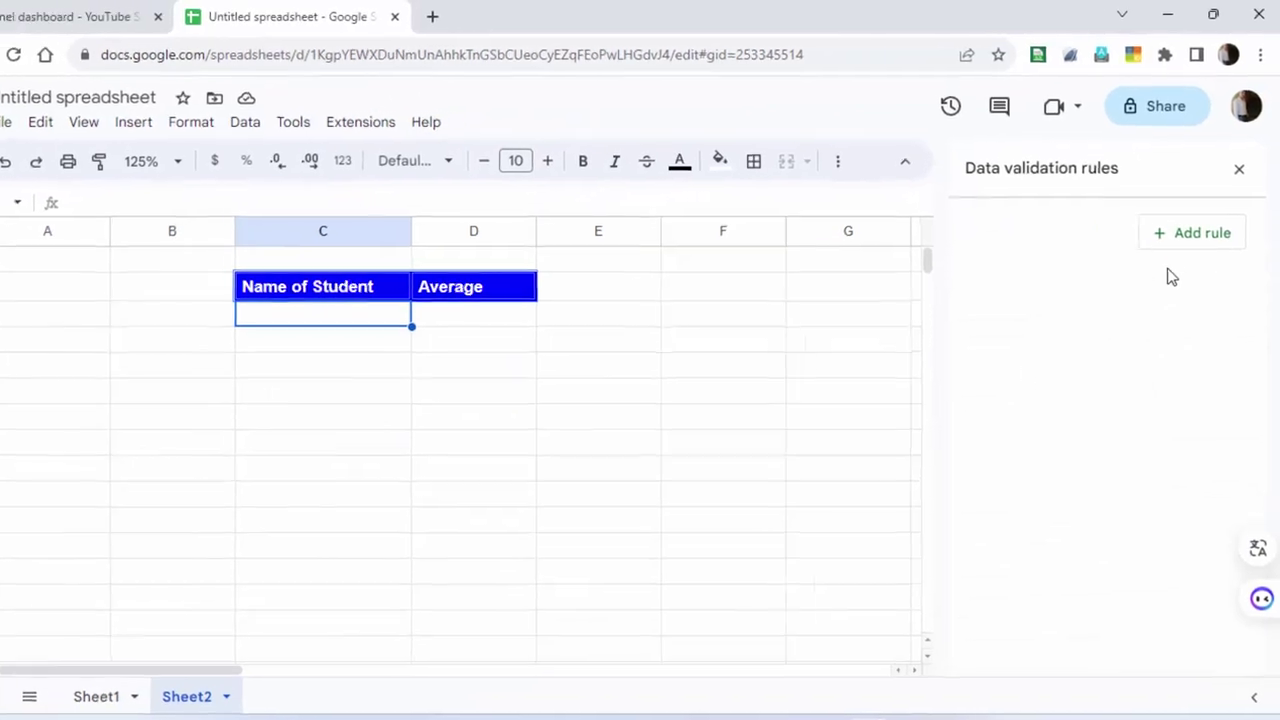
left_click(1197, 220)
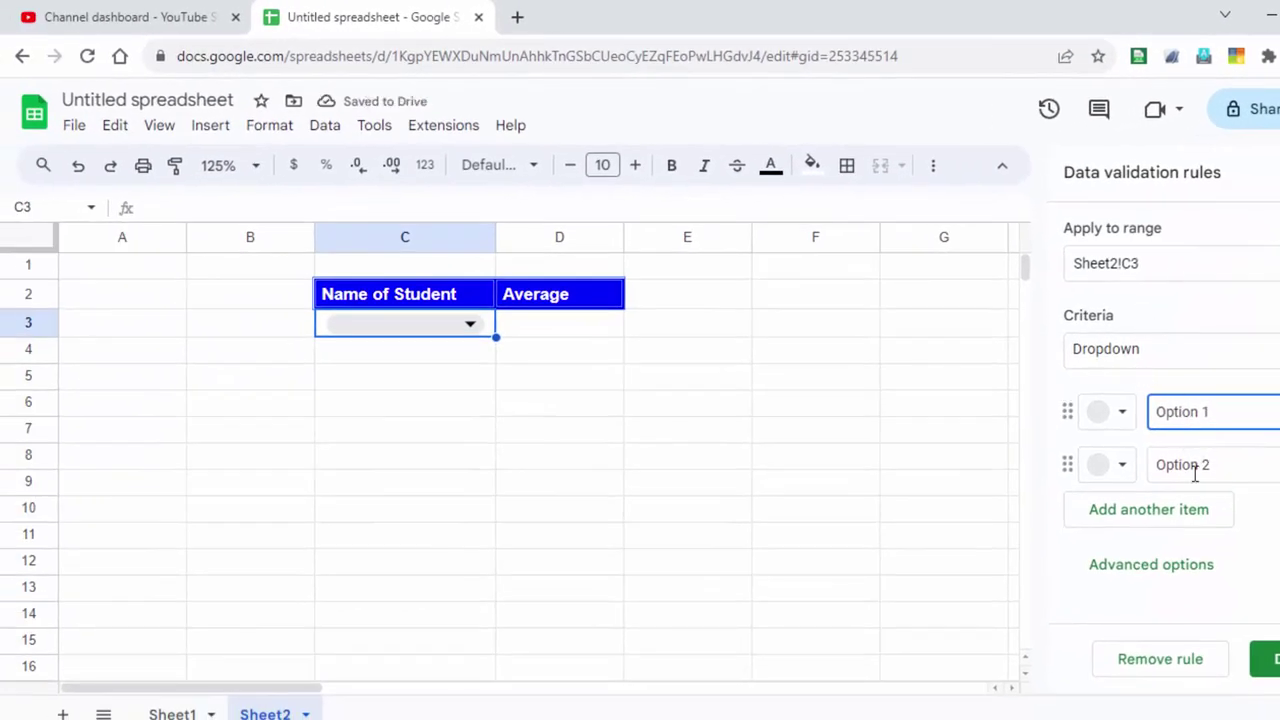
left_click(1145, 355)
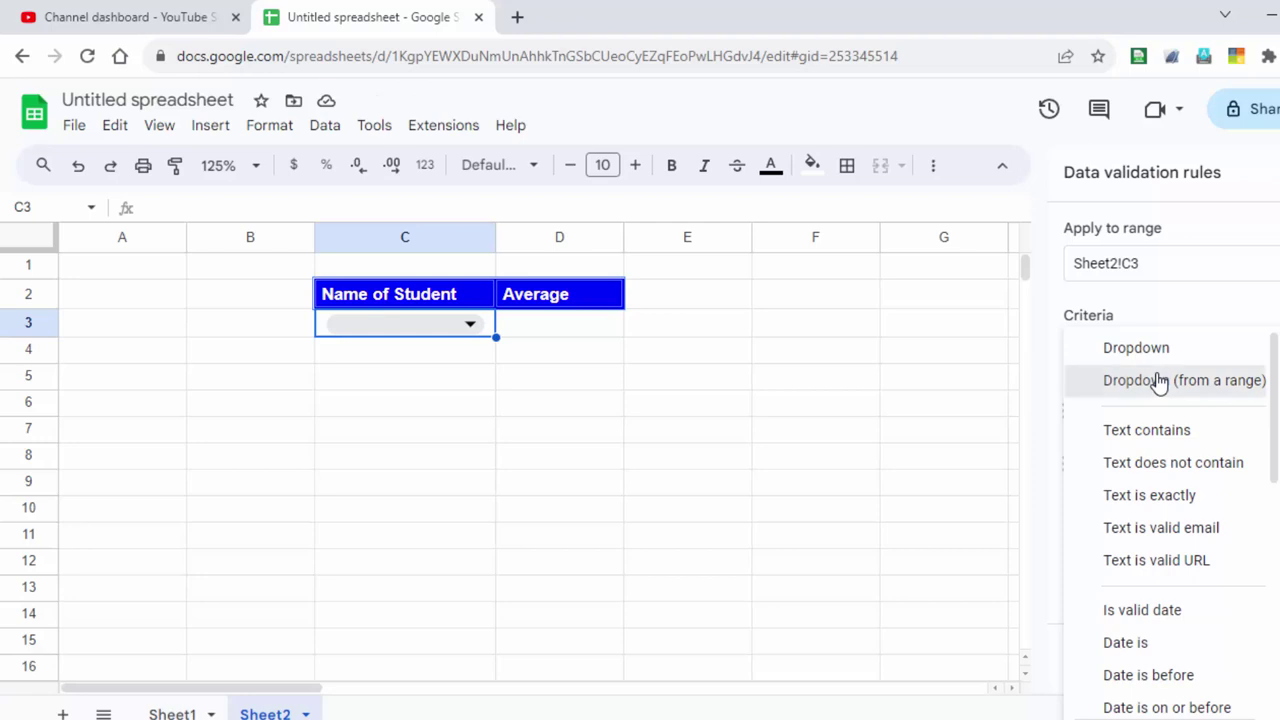
left_click(1158, 382)
left_click(1175, 414)
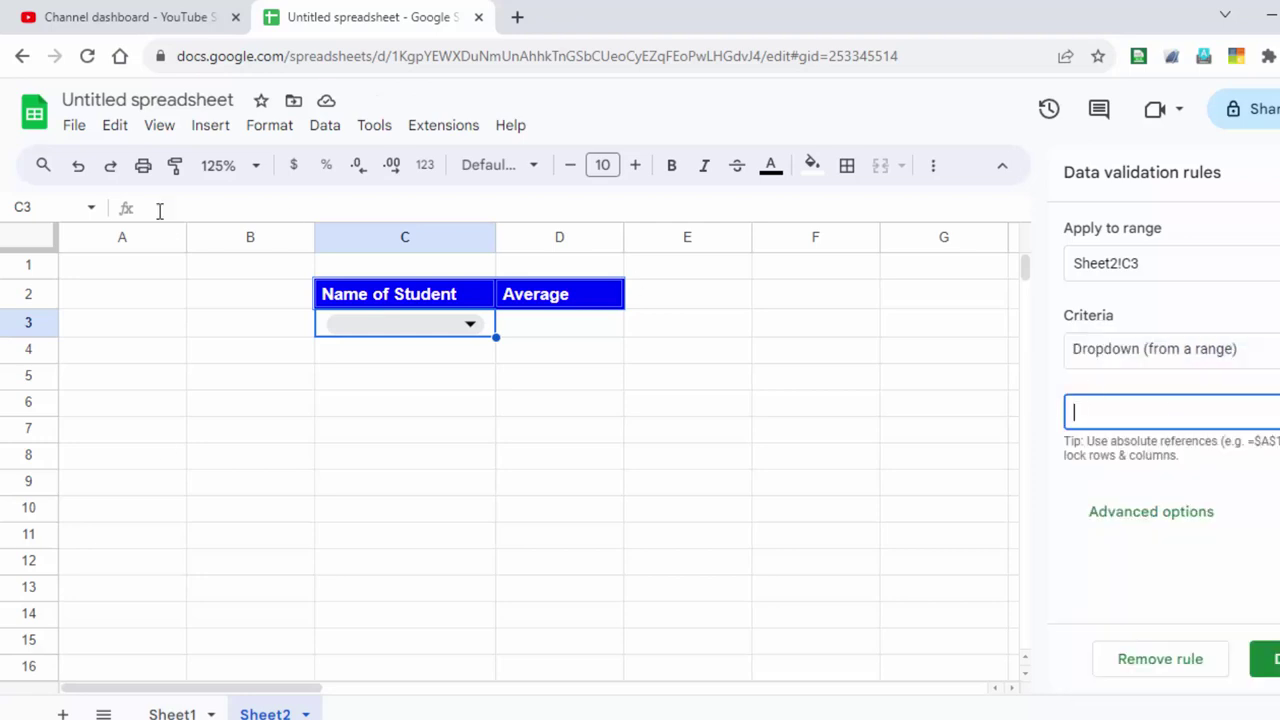
left_click(172, 713)
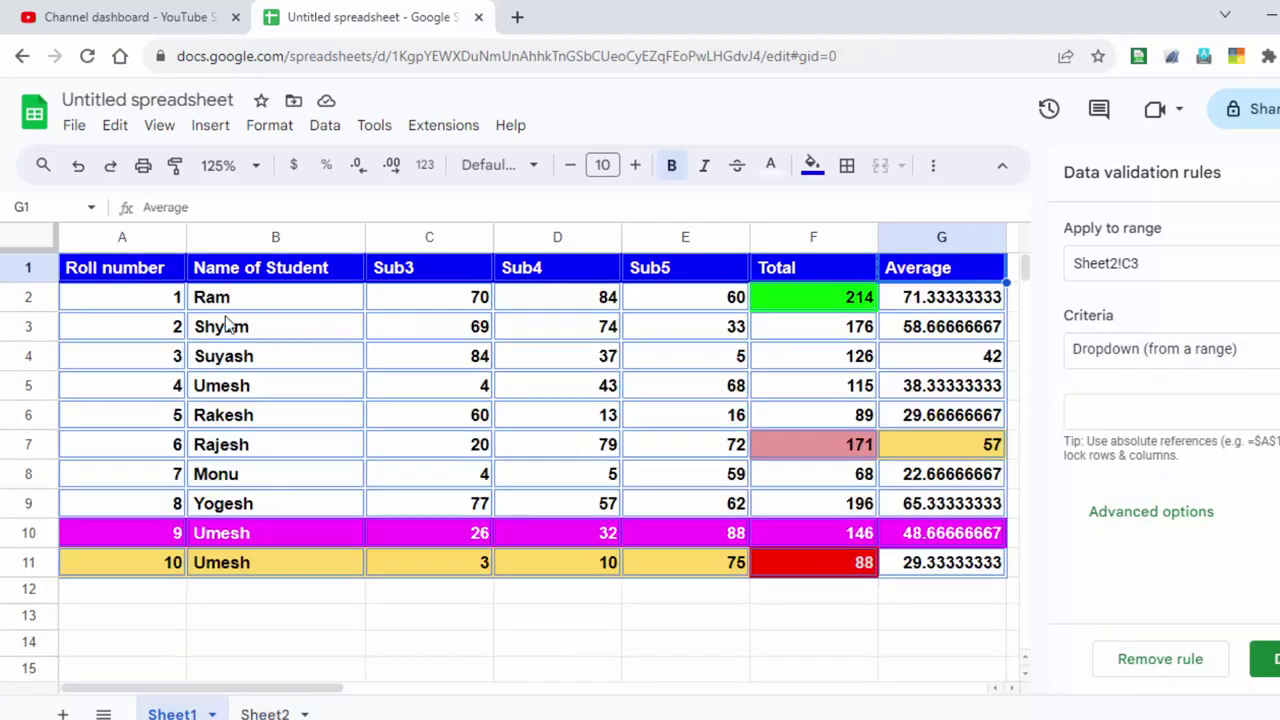
left_click_drag(228, 308, 243, 562)
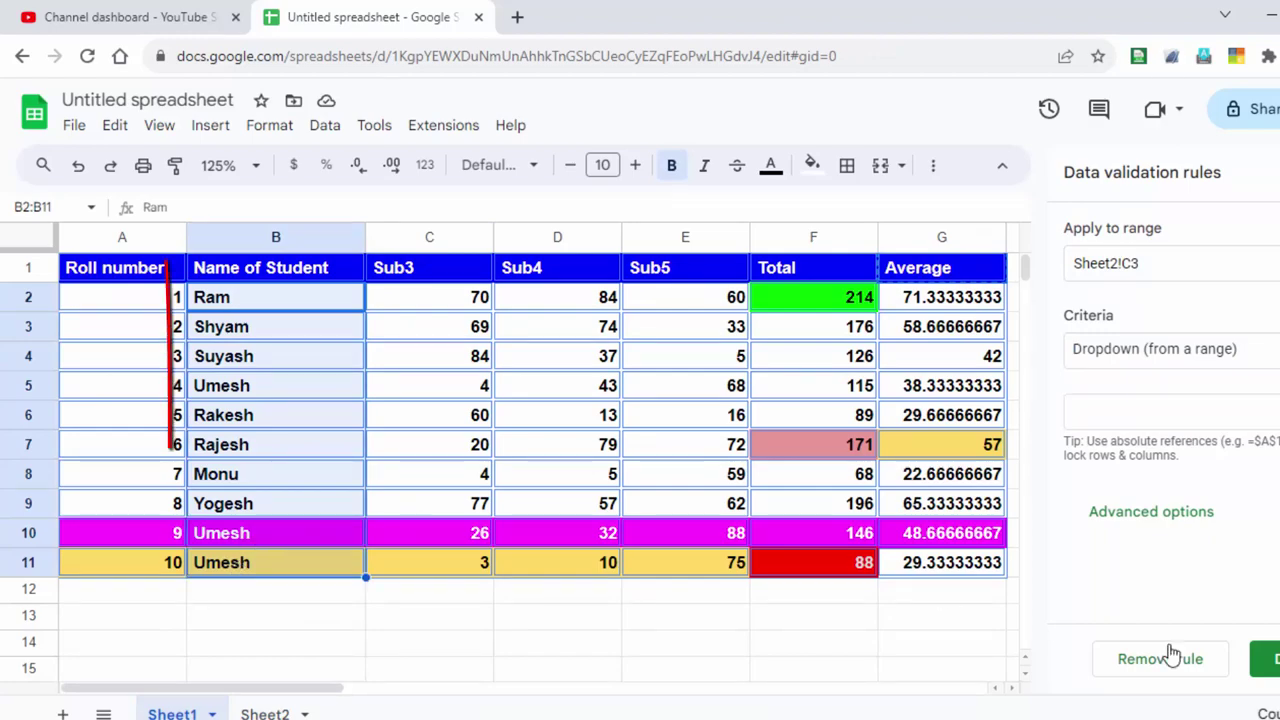
left_click(1268, 659)
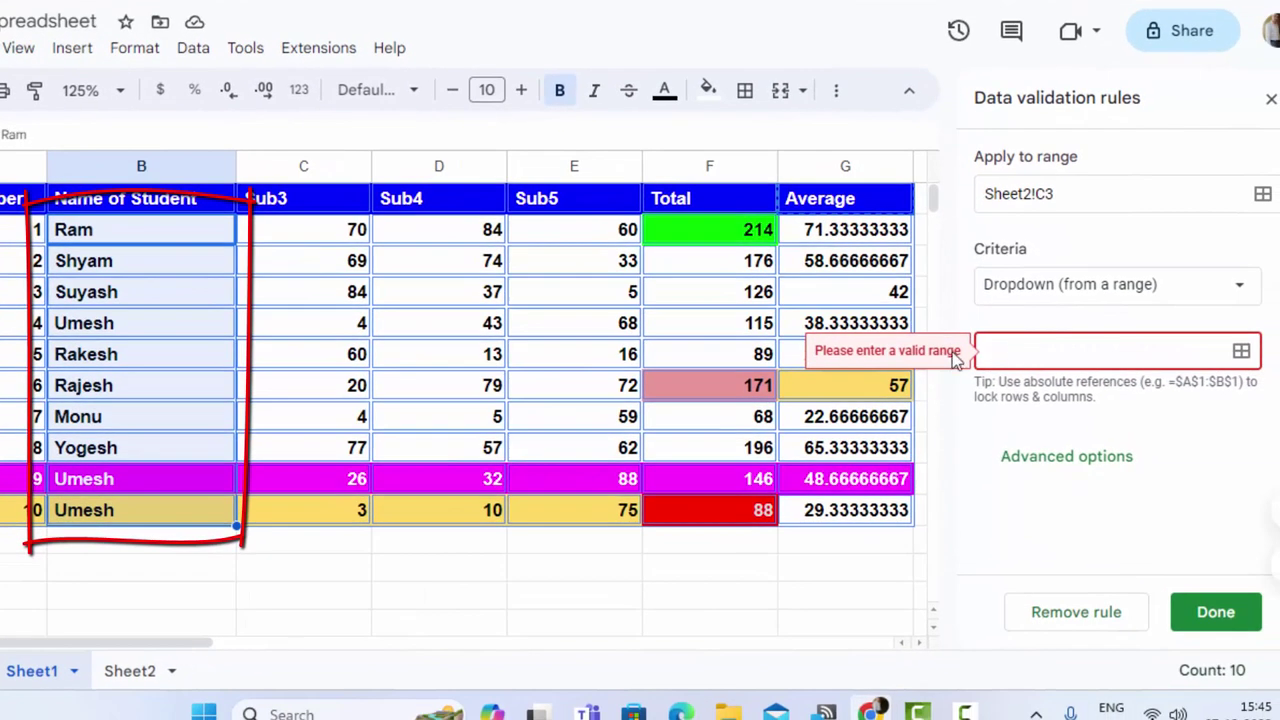
left_click_drag(179, 228, 204, 501)
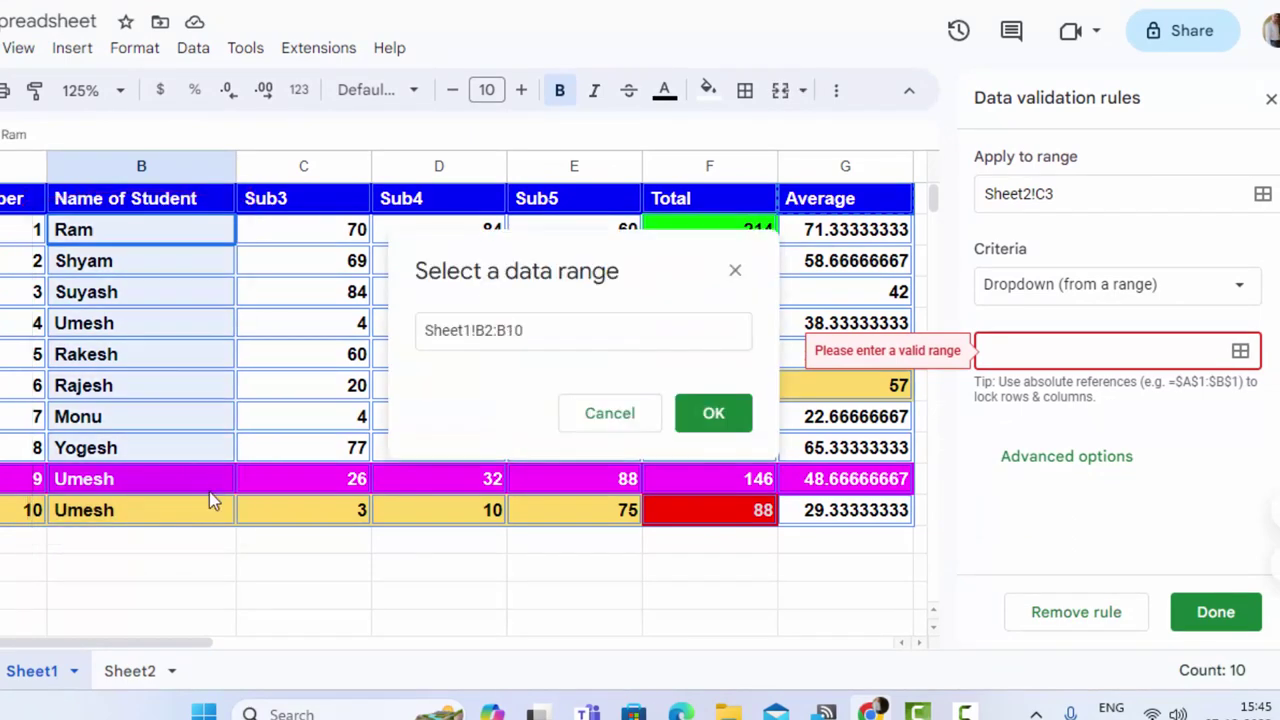
left_click(712, 413)
left_click(1205, 615)
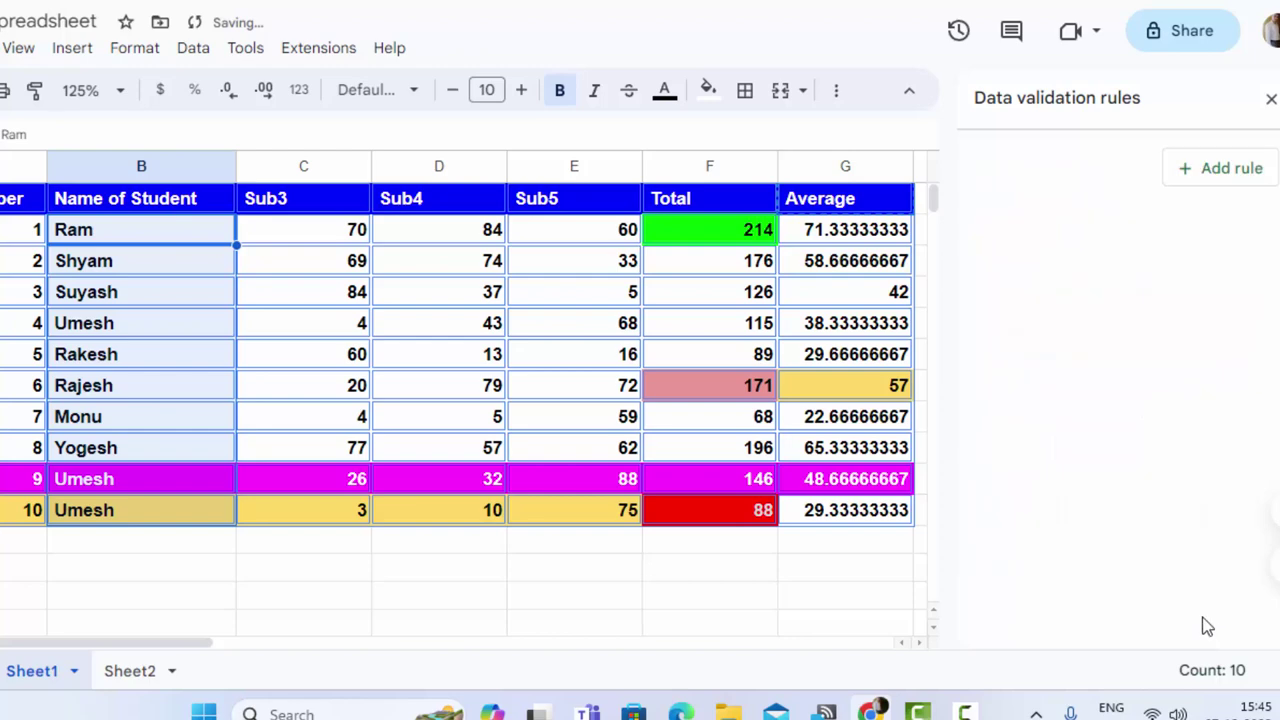
left_click(130, 671)
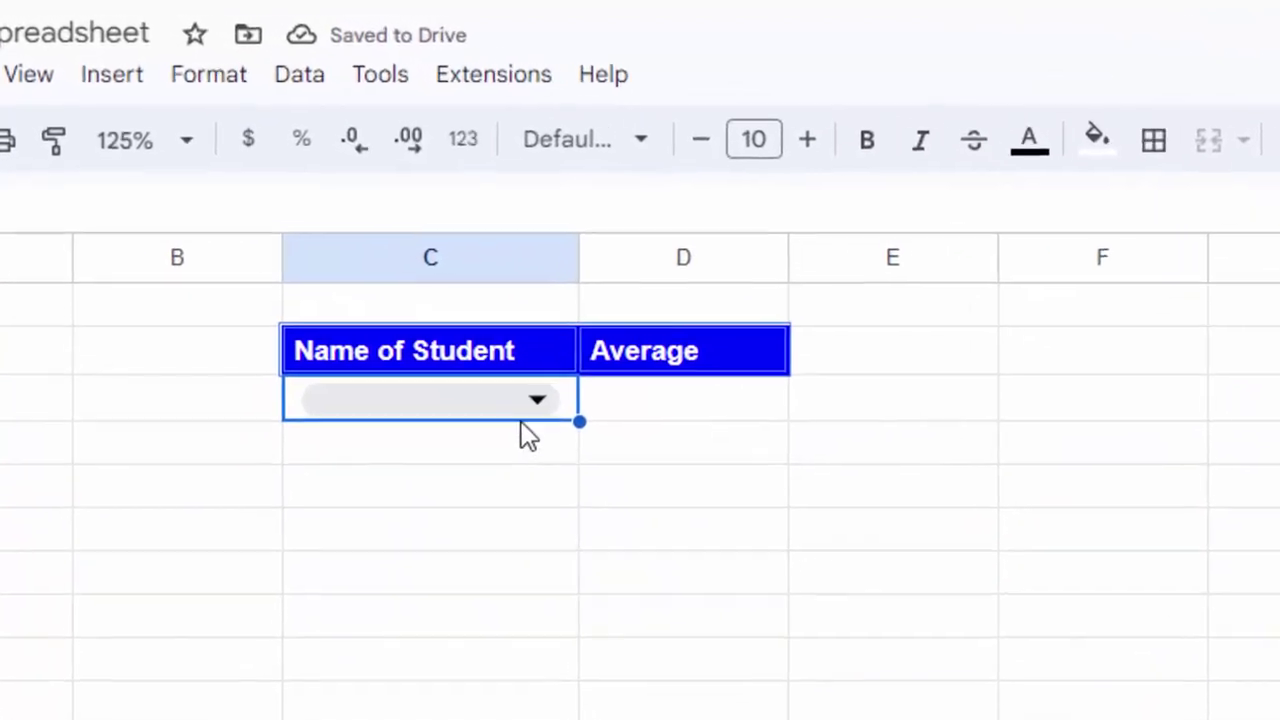
Start an XLOOKUP formula in D3, removing a mistaken F8 reference.
left_click(533, 401)
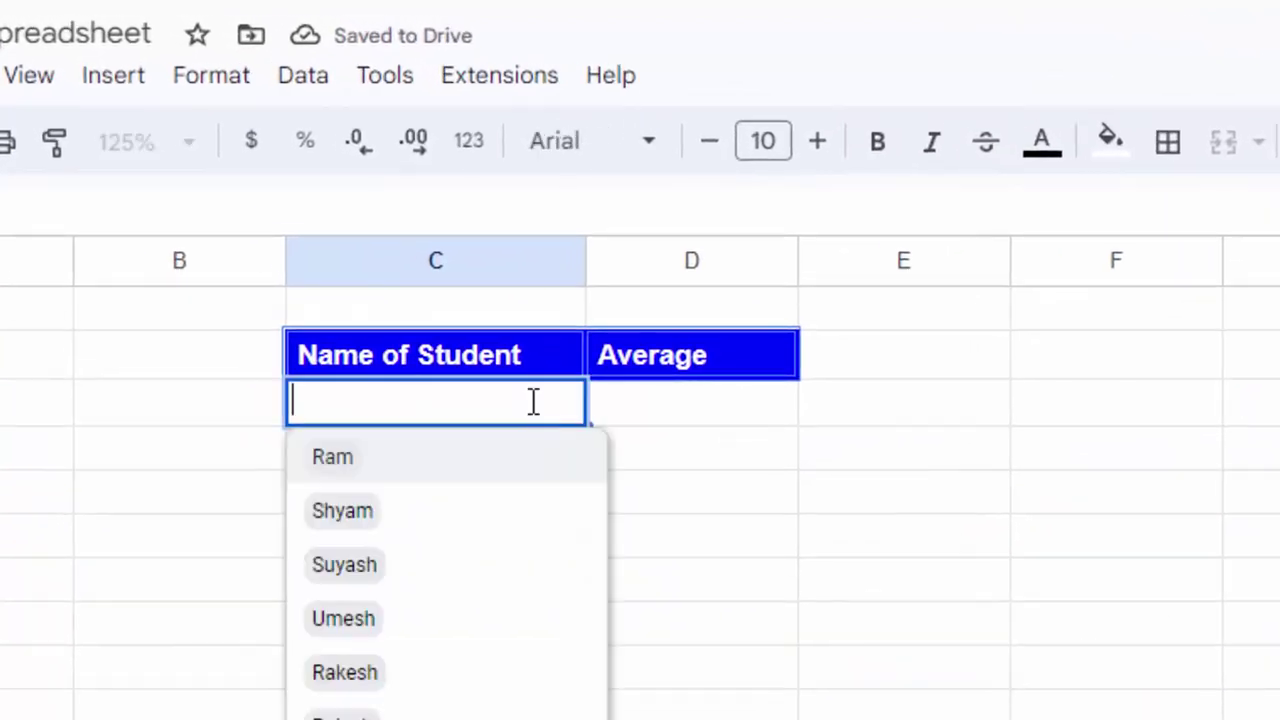
left_click(686, 414)
type("=")
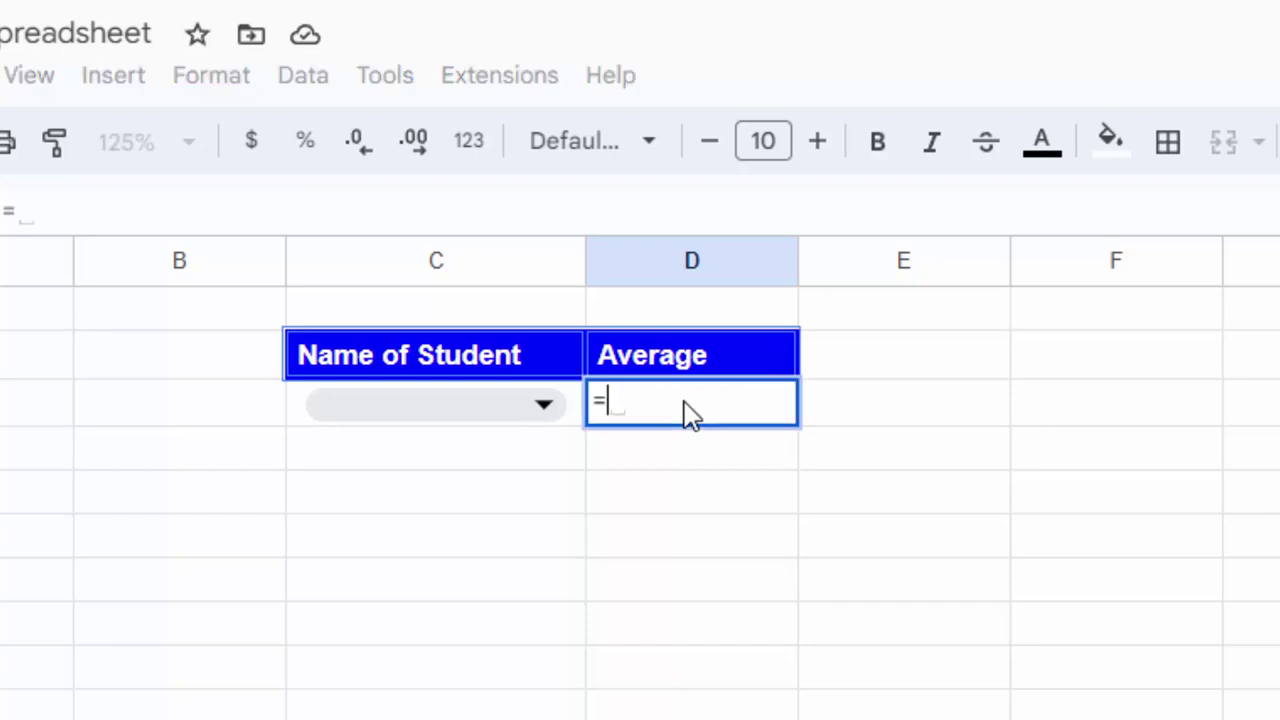
type("xloo")
key("Tab")
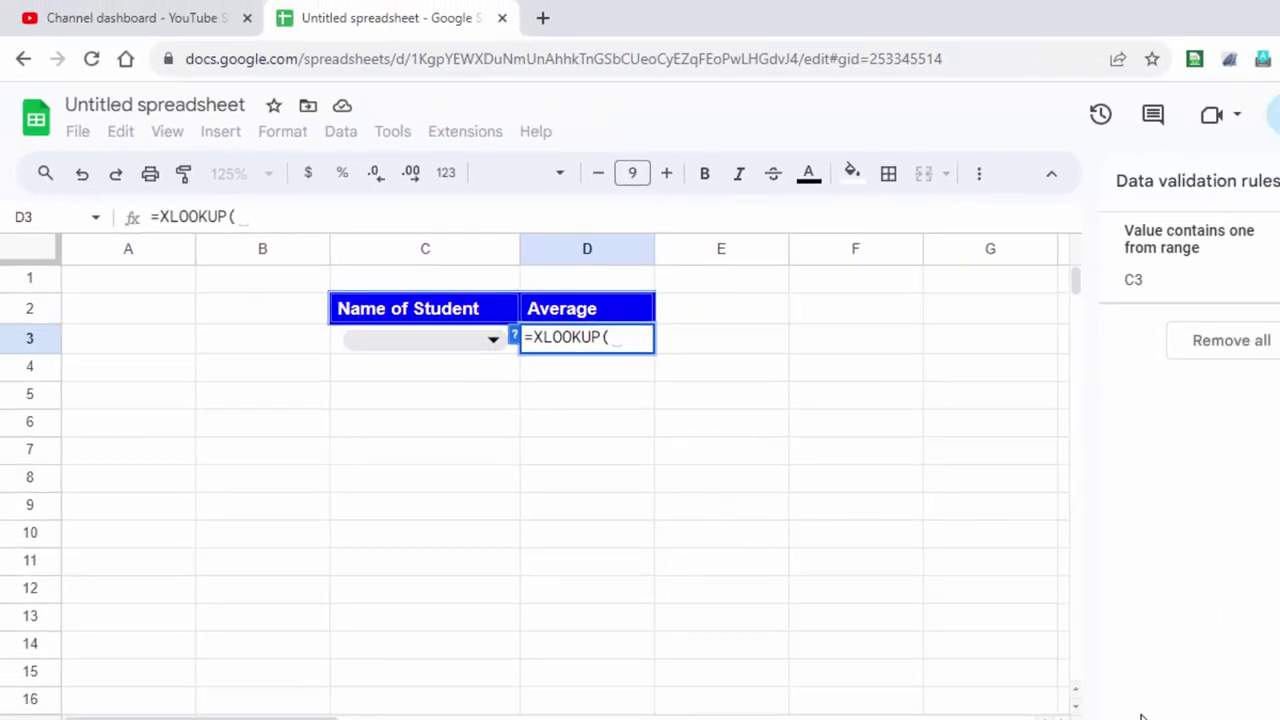
left_click(855, 477)
key("BackSpace")
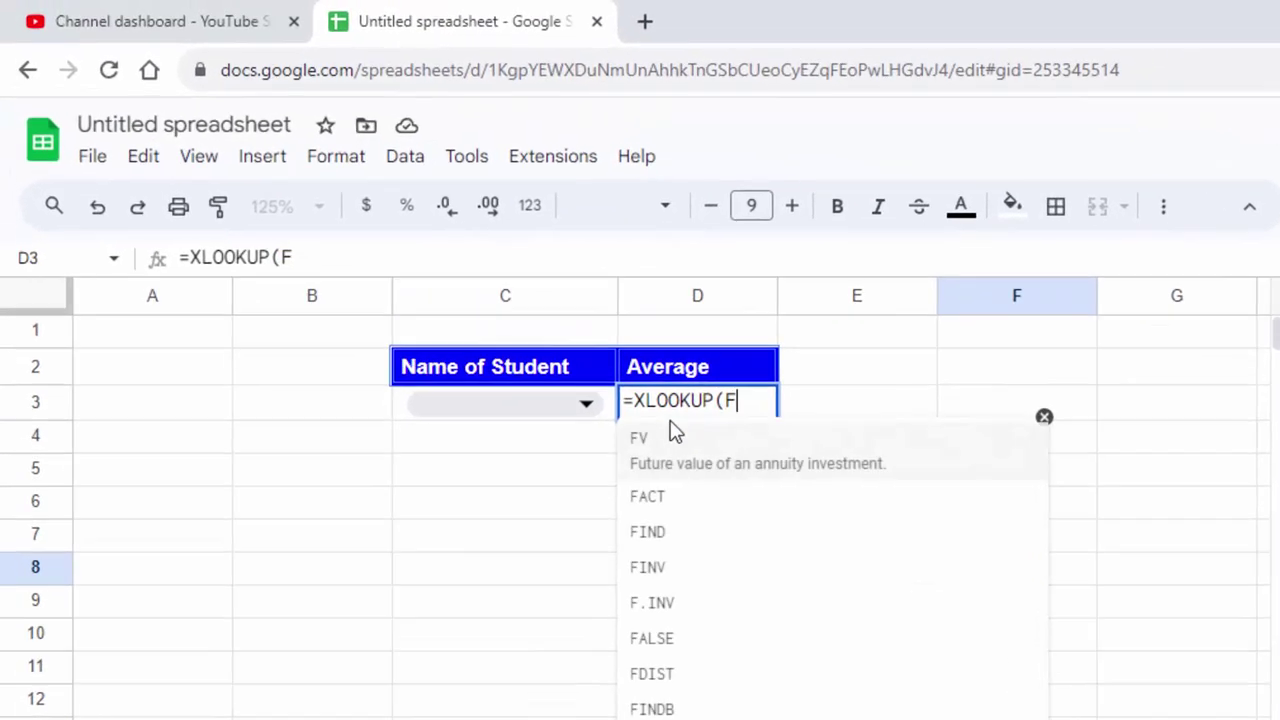
key("BackSpace")
Complete D3 as =XLOOKUP(C3,Sheet1!B2:B11,Sheet1!G2:G11) to return the student's Average.
left_click(776, 527)
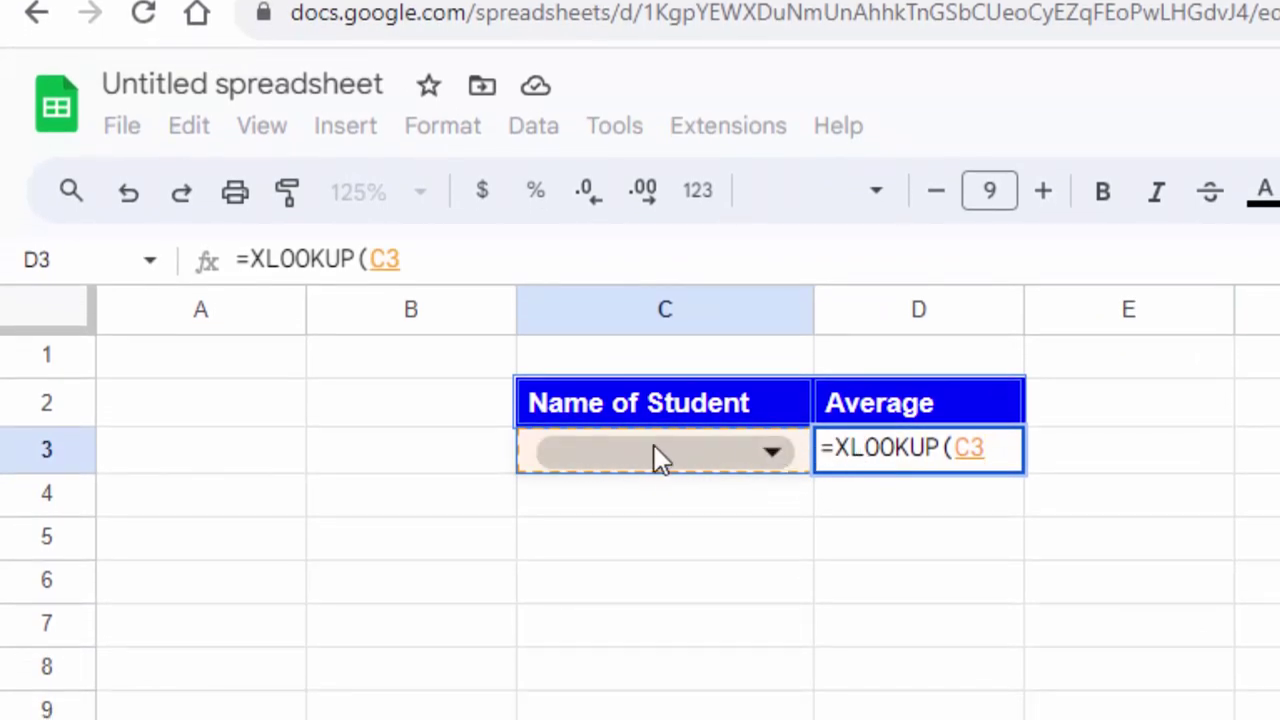
type(",")
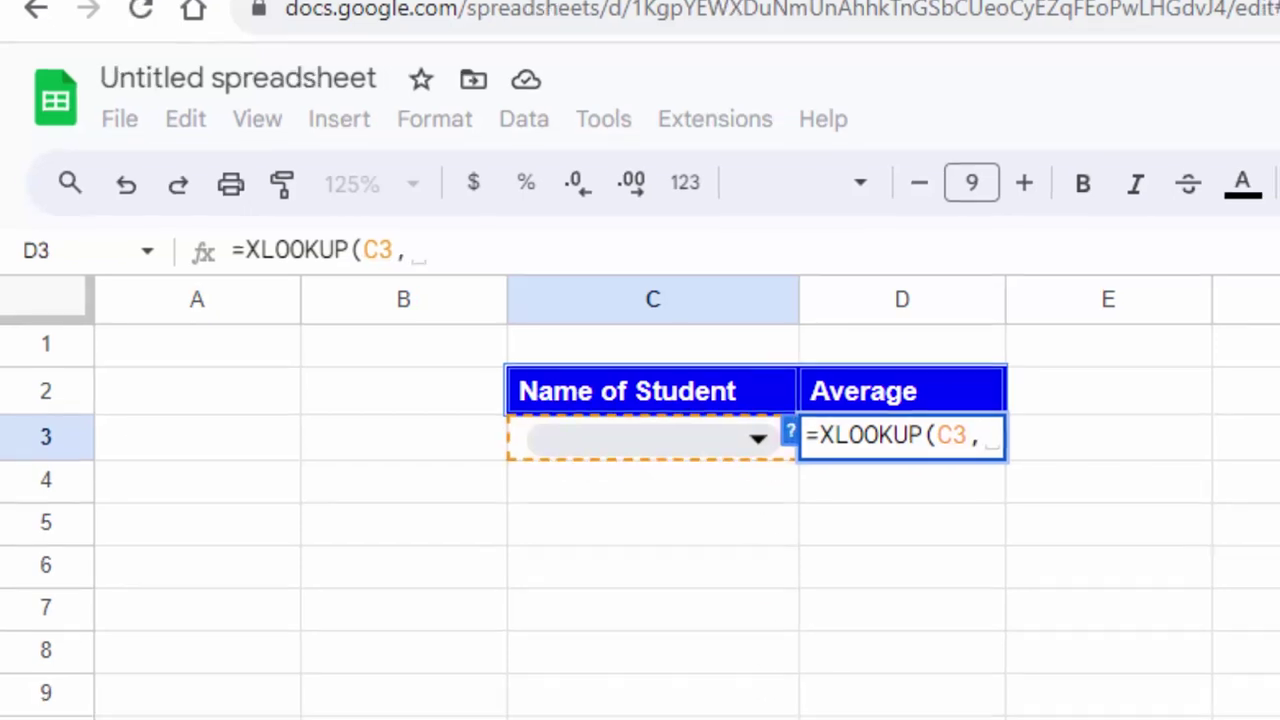
key("ctrl+shift+Page_Up")
left_click_drag(274, 232, 285, 560)
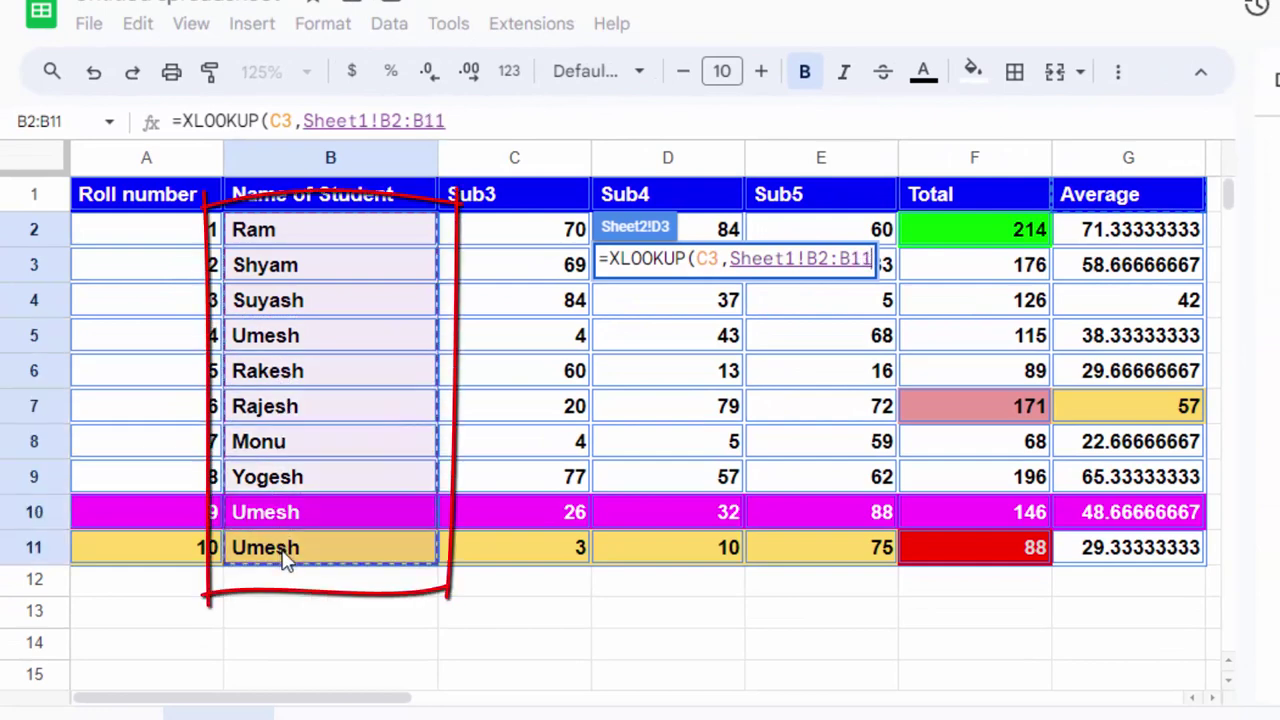
type(",")
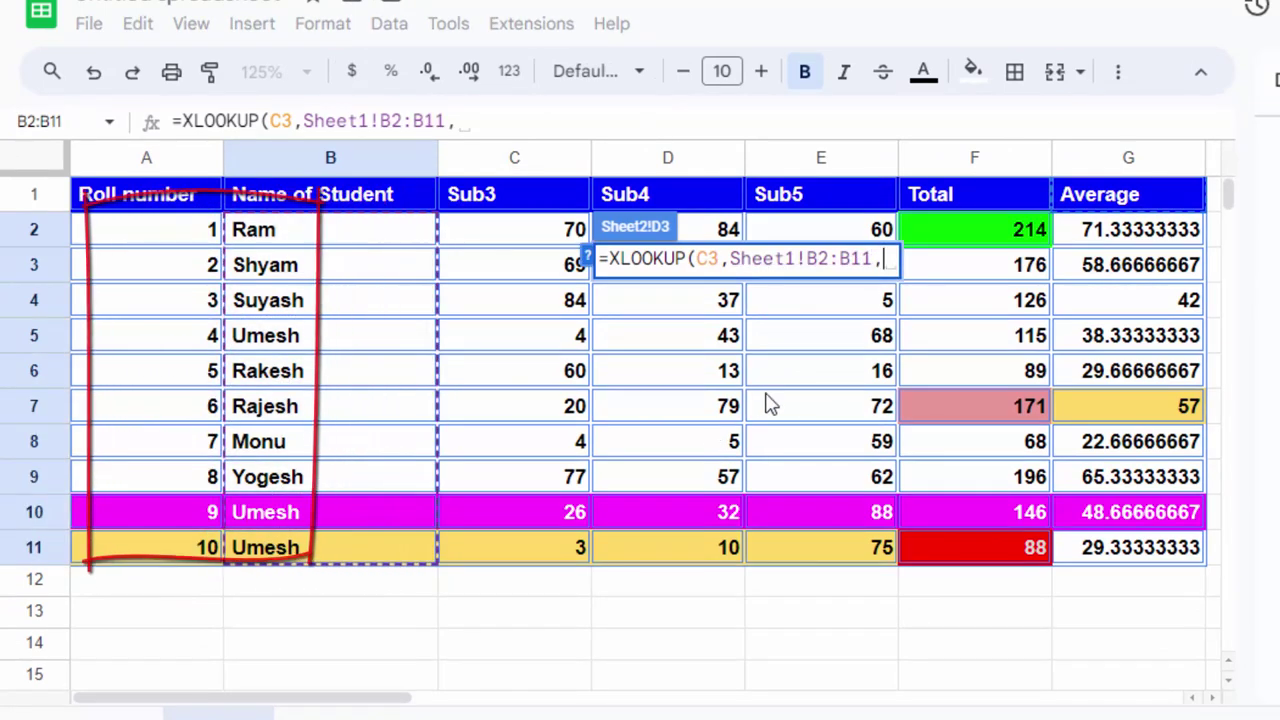
left_click_drag(1140, 229, 1145, 548)
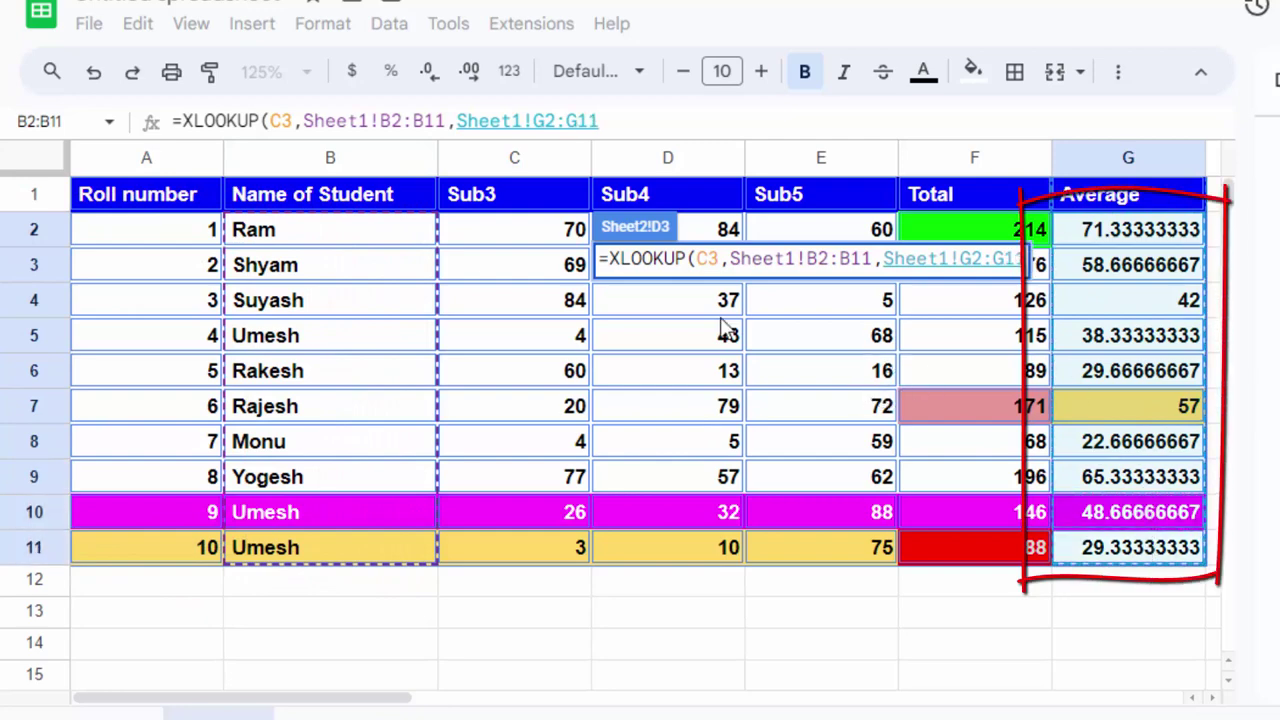
type(")")
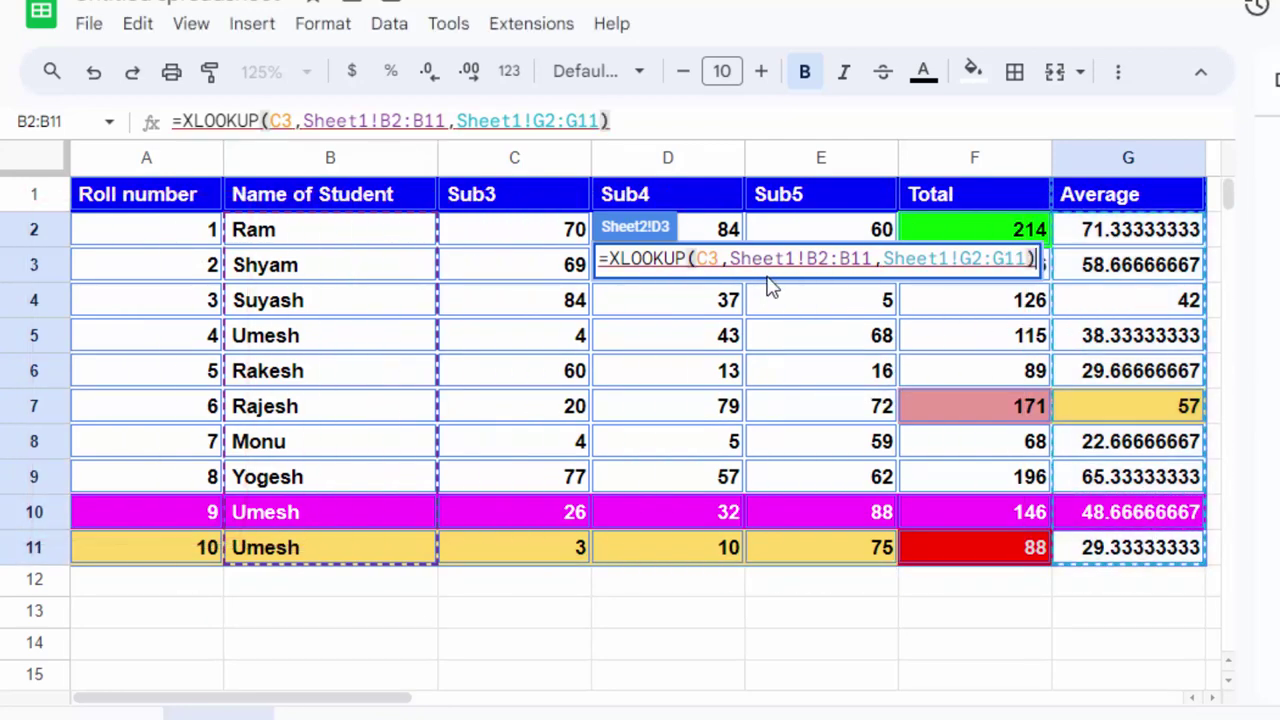
key("Return")
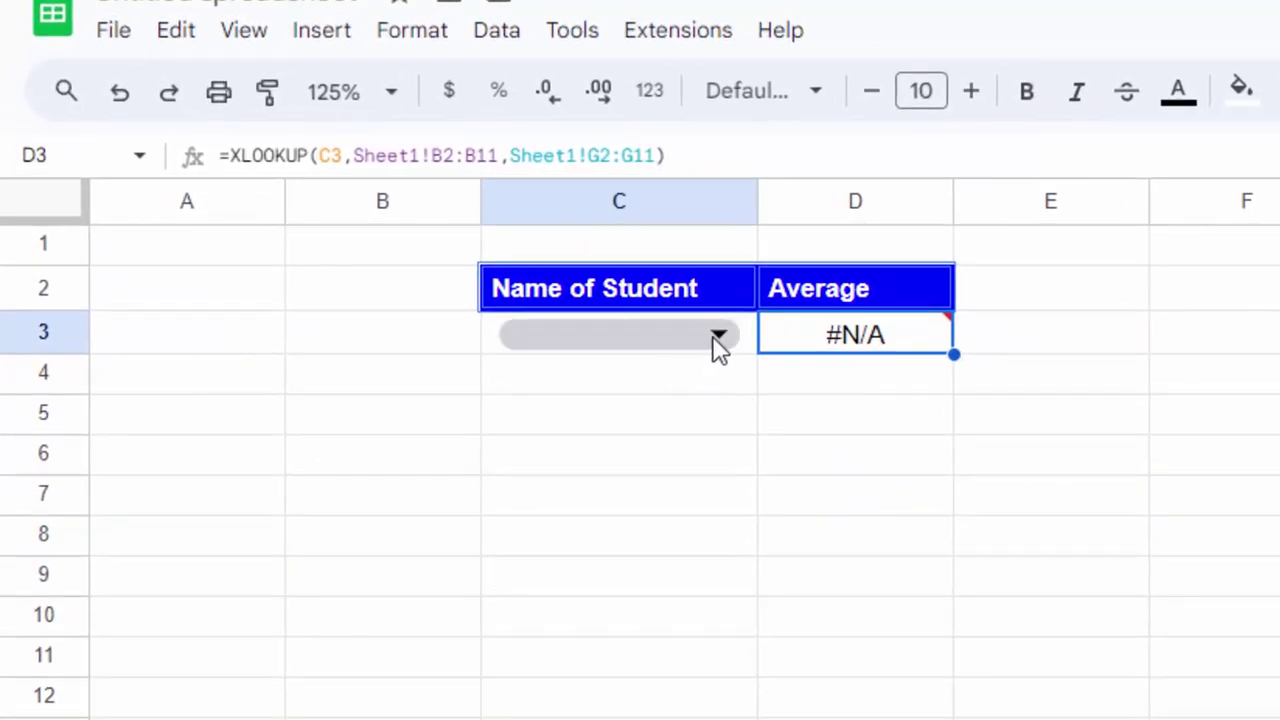
Pick Shyam, then Rajesh, in C3 and check each lookup against their Sheet1 rows.
left_click(715, 338)
left_click(651, 433)
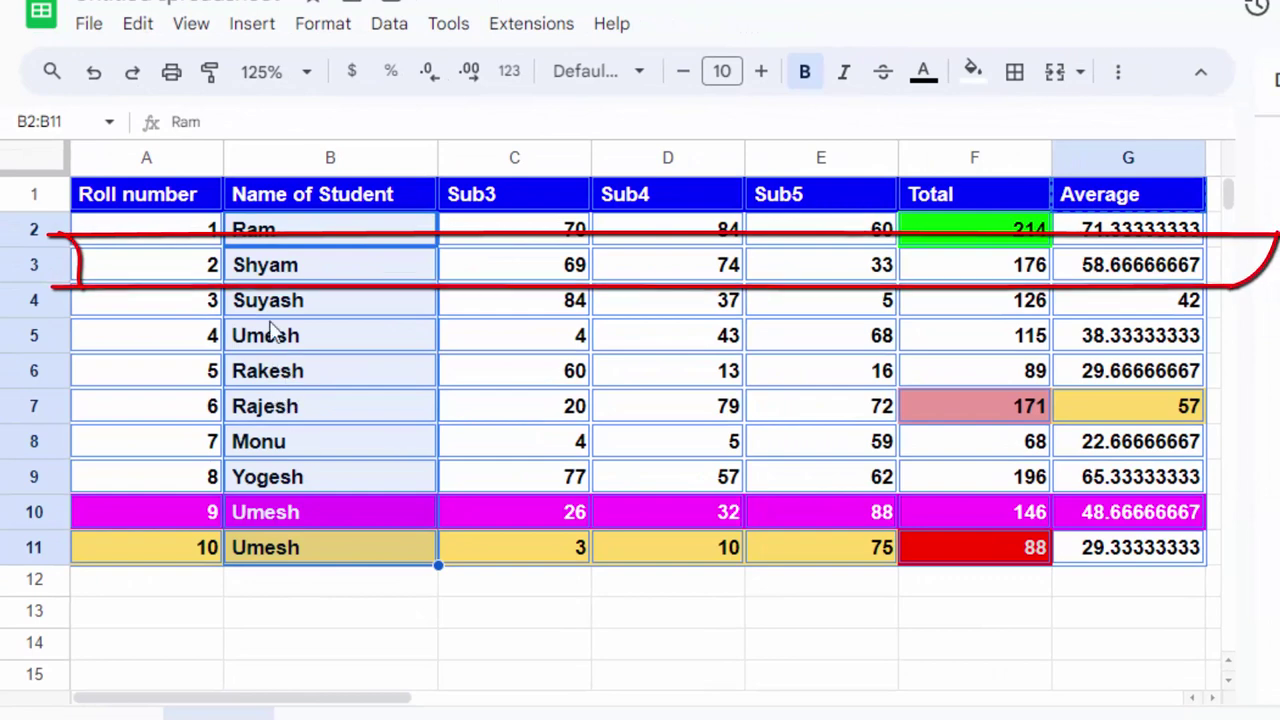
mouse_move(258, 272)
left_mouse_down()
mouse_move(563, 257)
mouse_move(1003, 275)
mouse_move(1108, 263)
left_mouse_up()
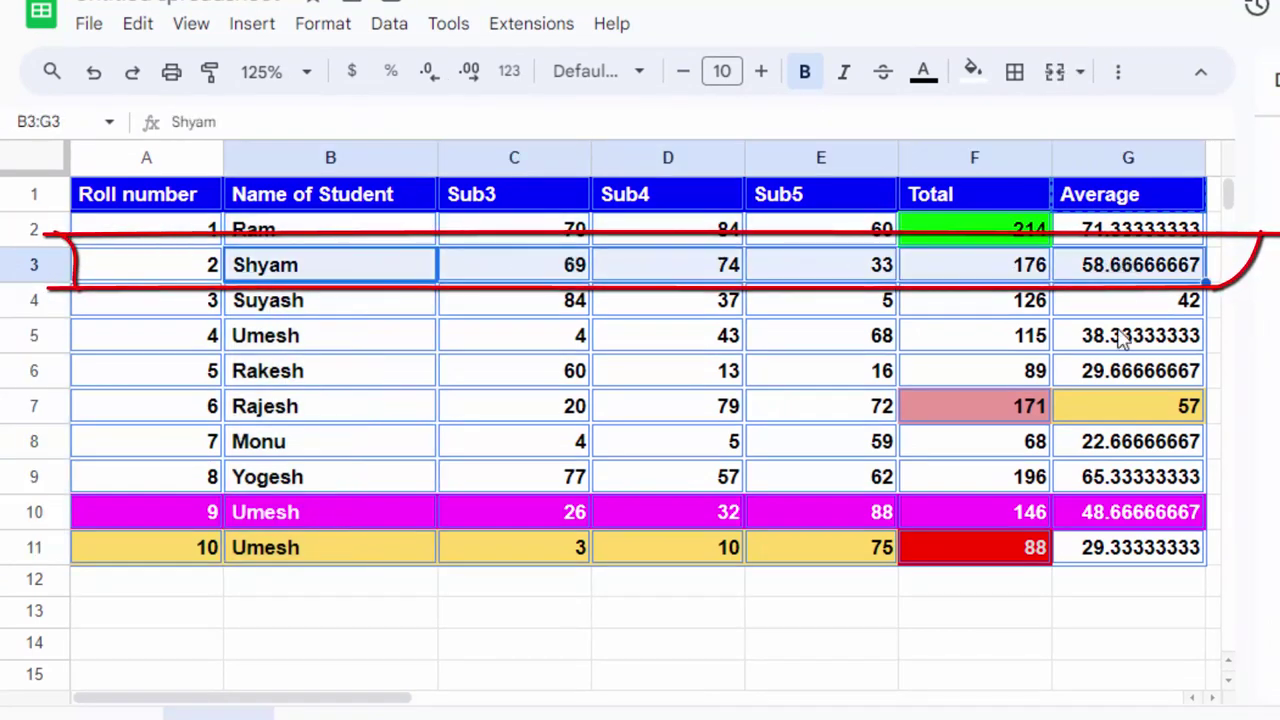
left_click(306, 712)
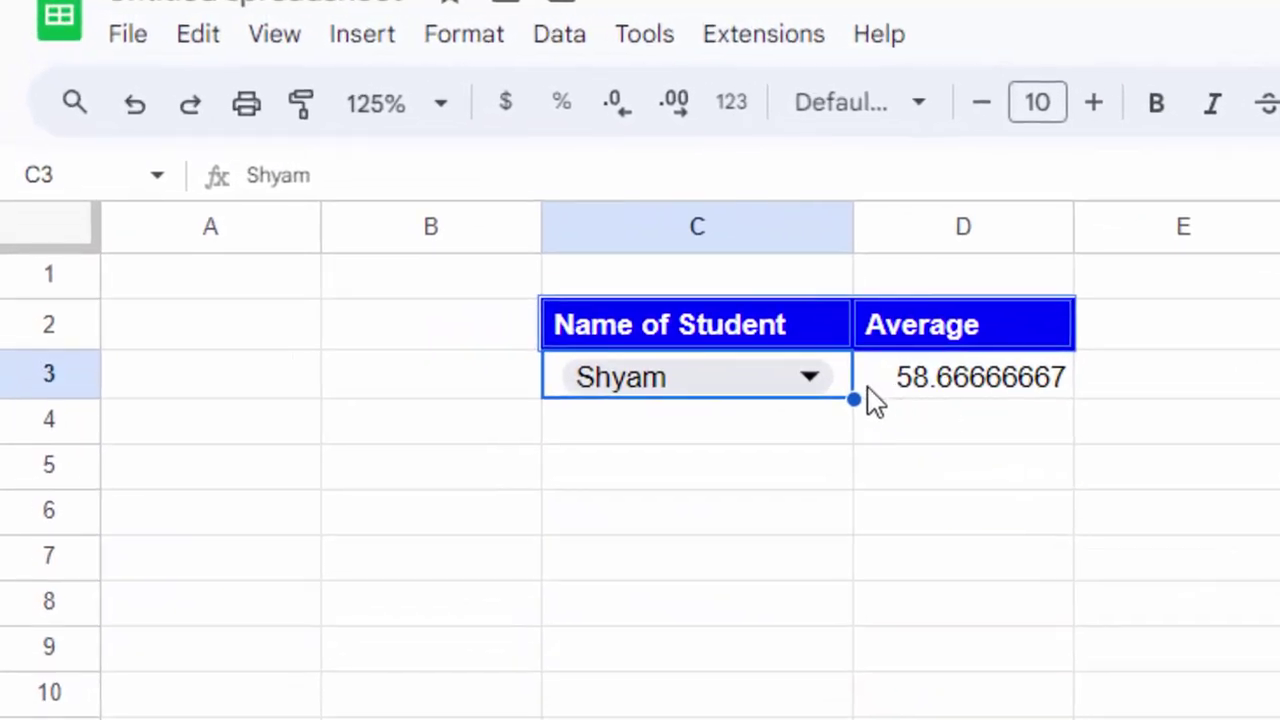
left_click(818, 390)
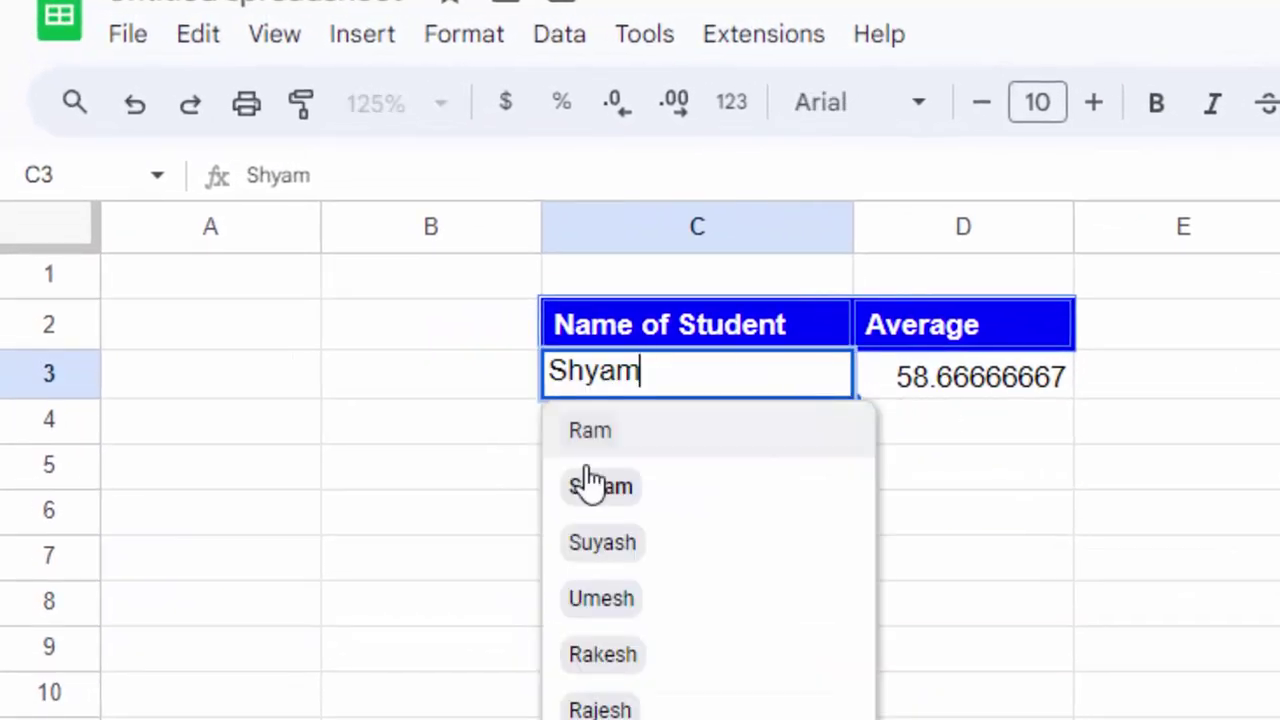
left_click(640, 708)
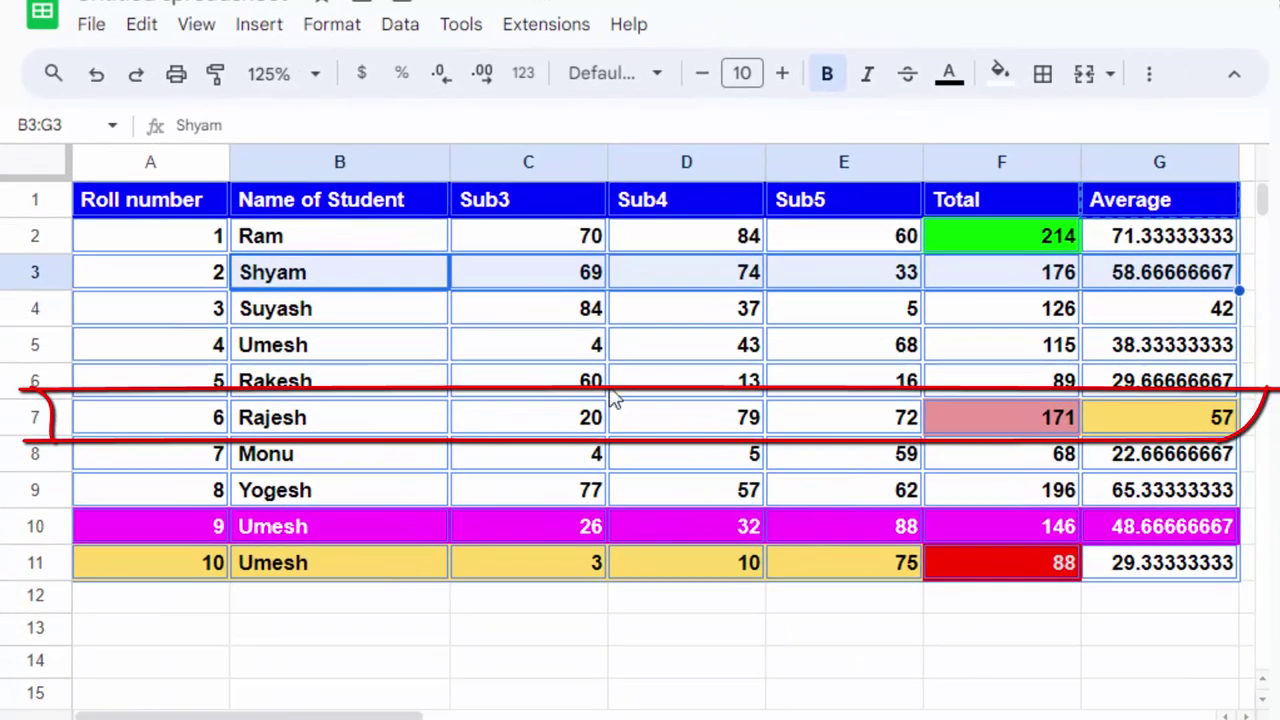
mouse_move(285, 425)
left_mouse_down()
mouse_move(930, 420)
mouse_move(1230, 588)
left_mouse_up()
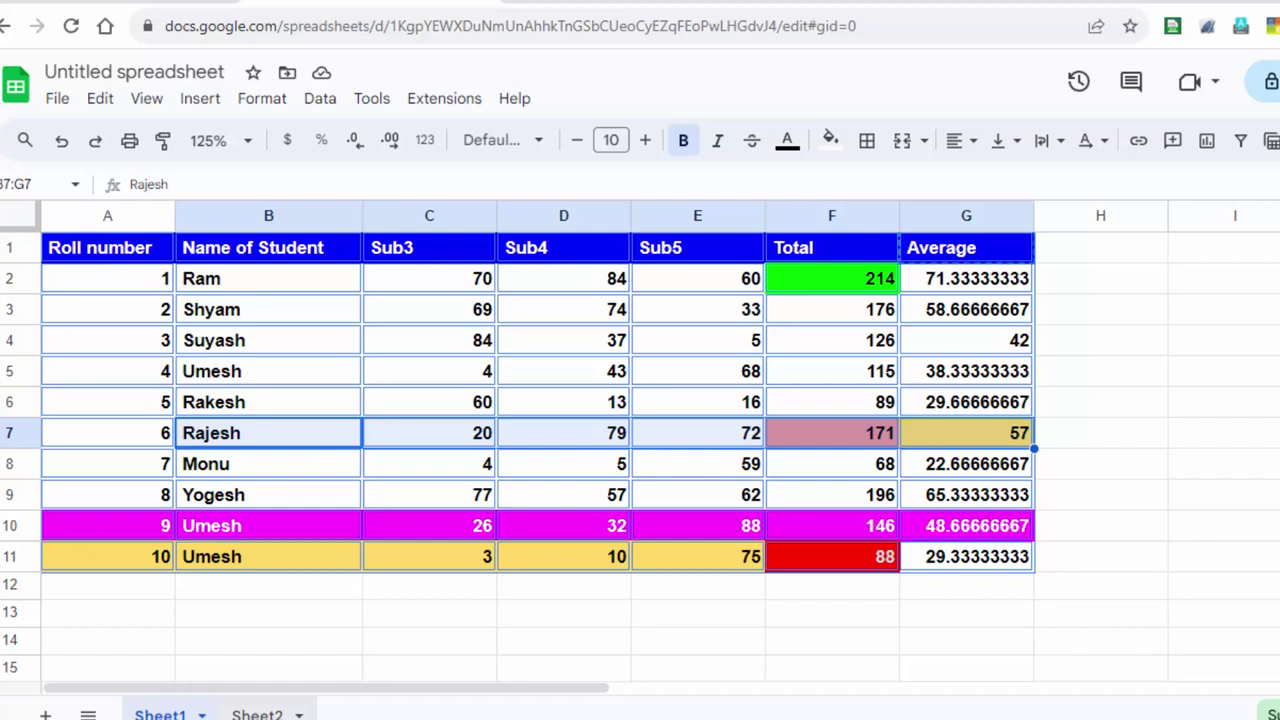
On Sheet2, clear column D, undoing an accidental blank column insert, and select D2.
left_click(258, 714)
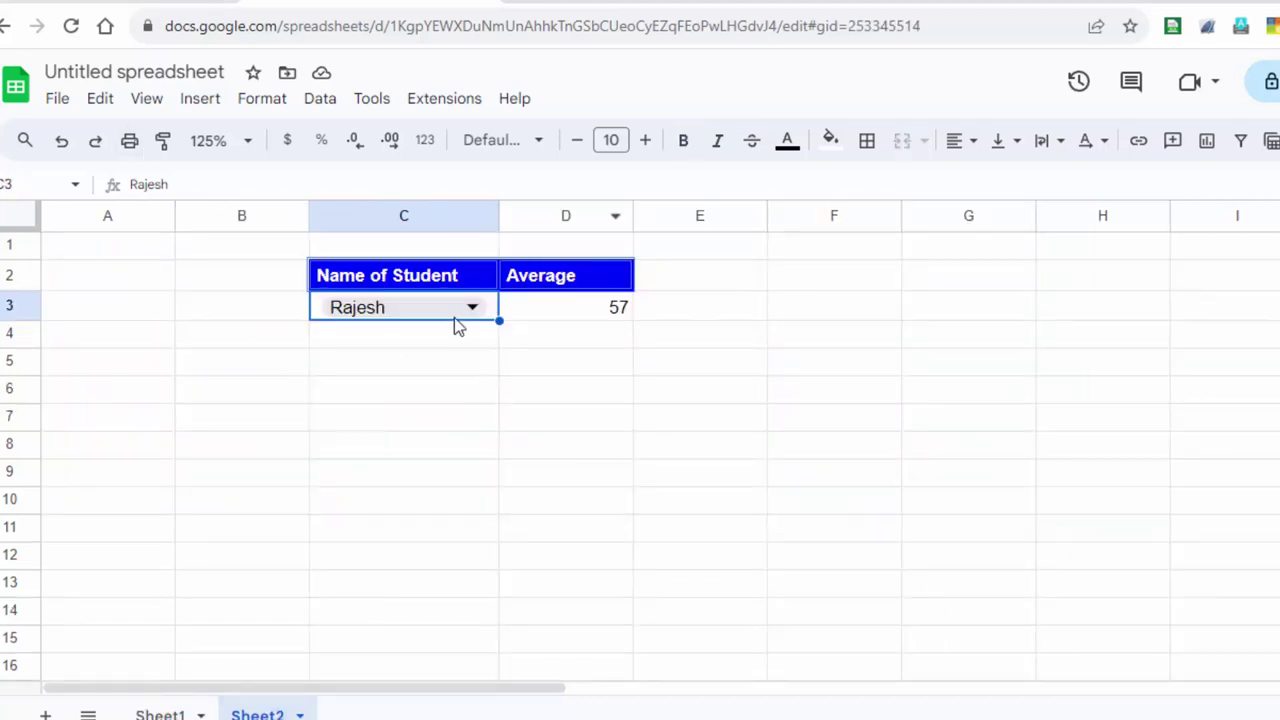
left_click(575, 220)
right_click(575, 220)
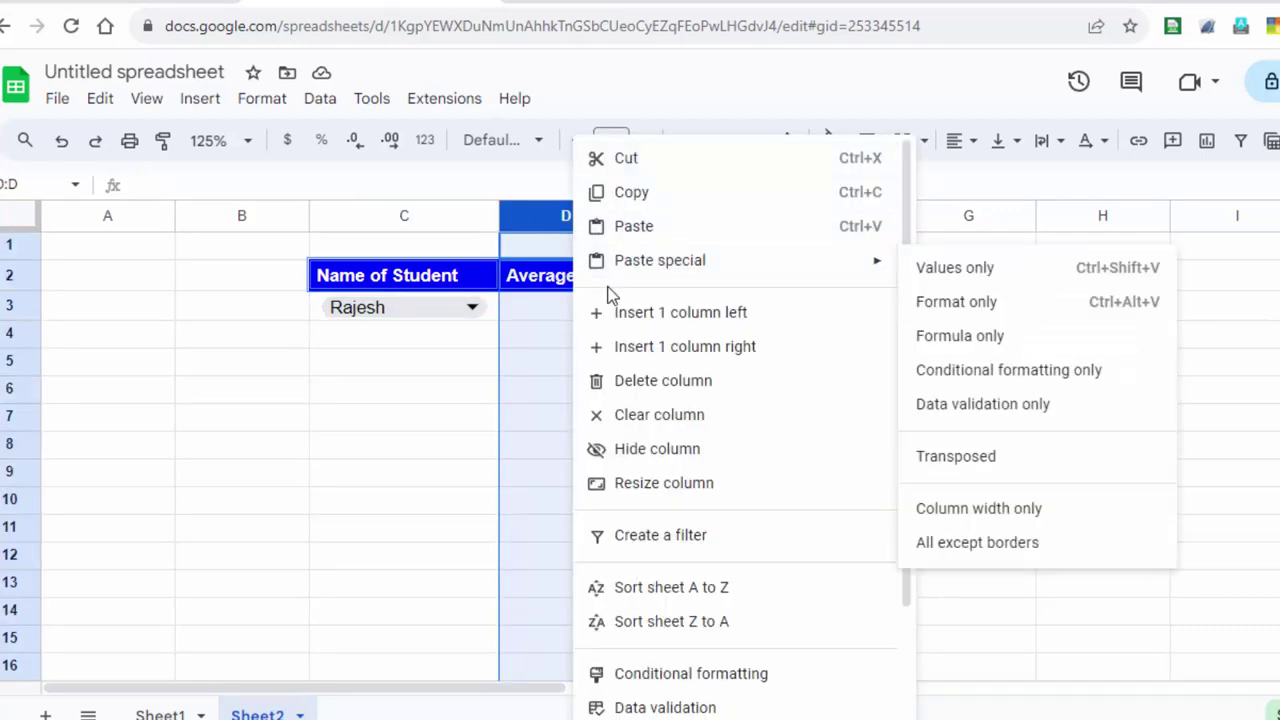
left_click(625, 314)
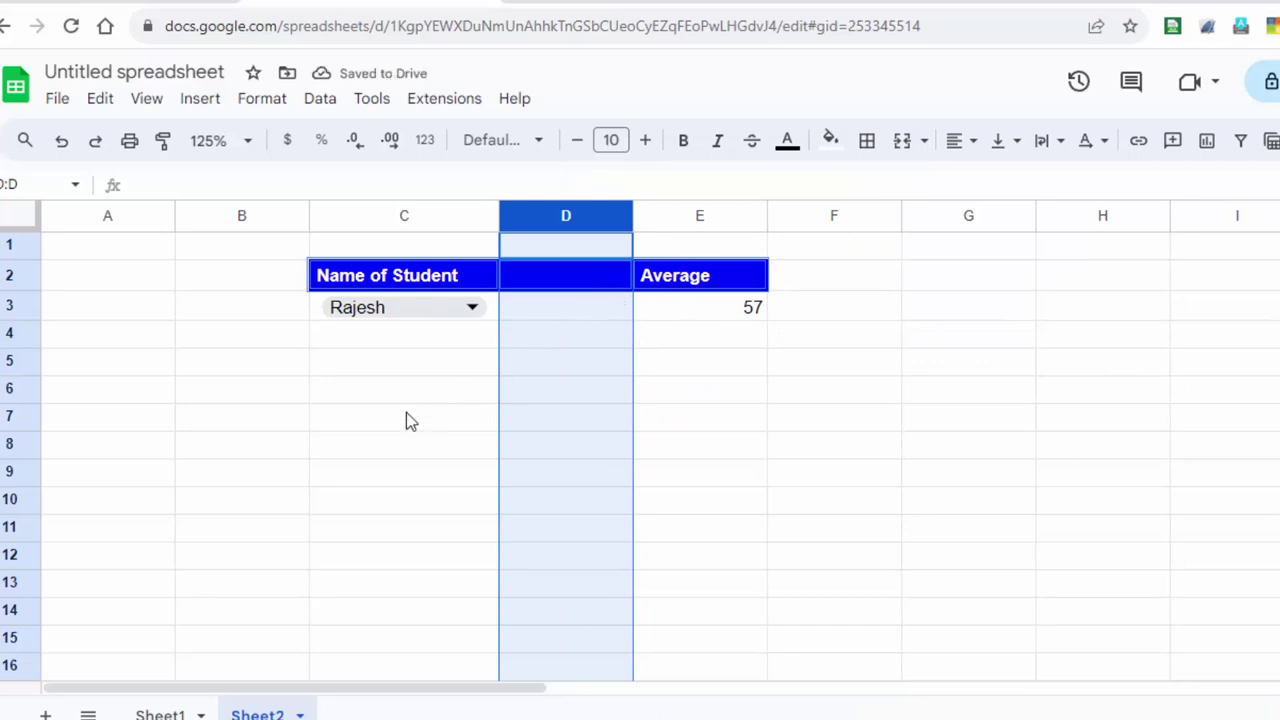
key("ctrl+z")
right_click(571, 215)
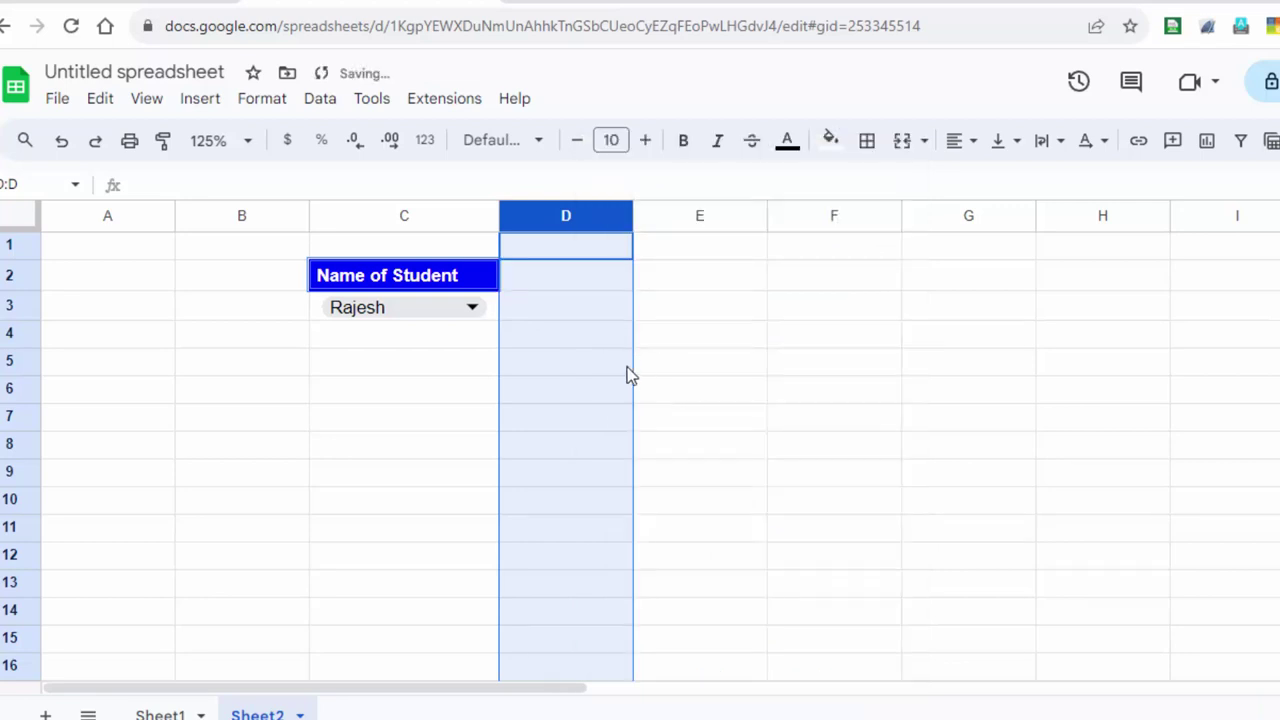
left_click(626, 370)
left_click(562, 282)
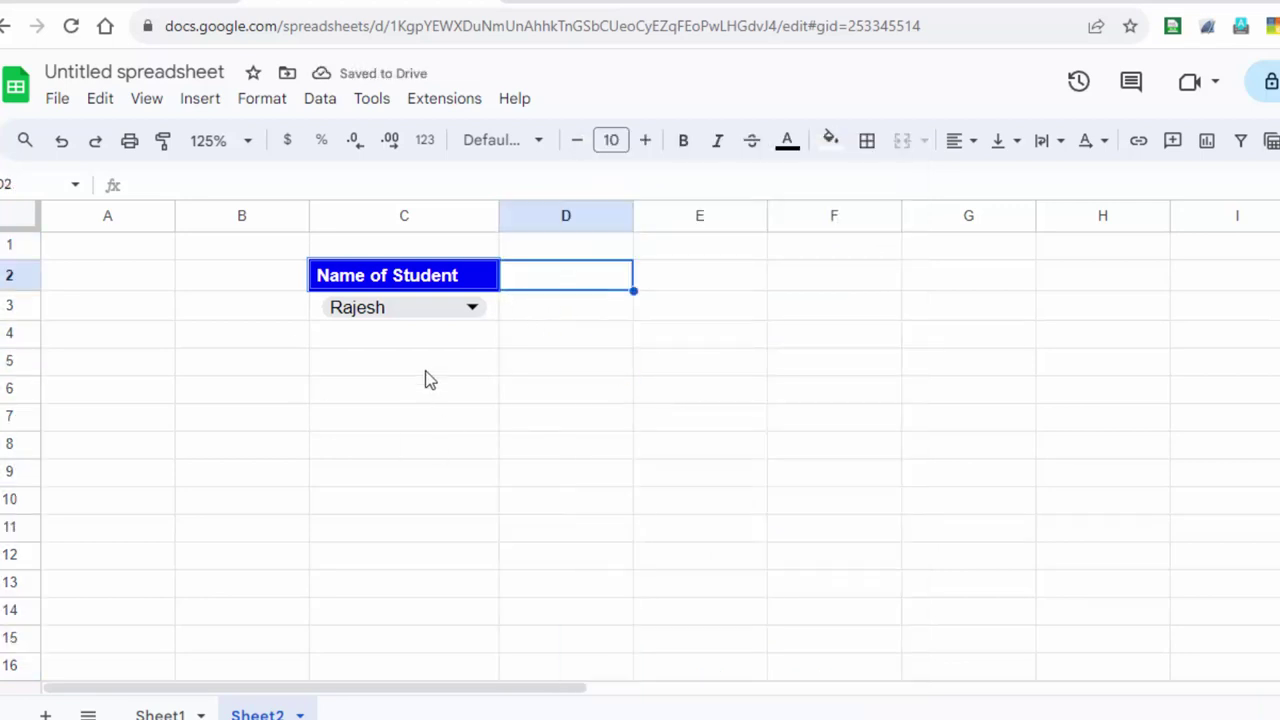
Copy Sheet1's Total header from F1 and paste it into Sheet2 cell D2.
left_click(160, 714)
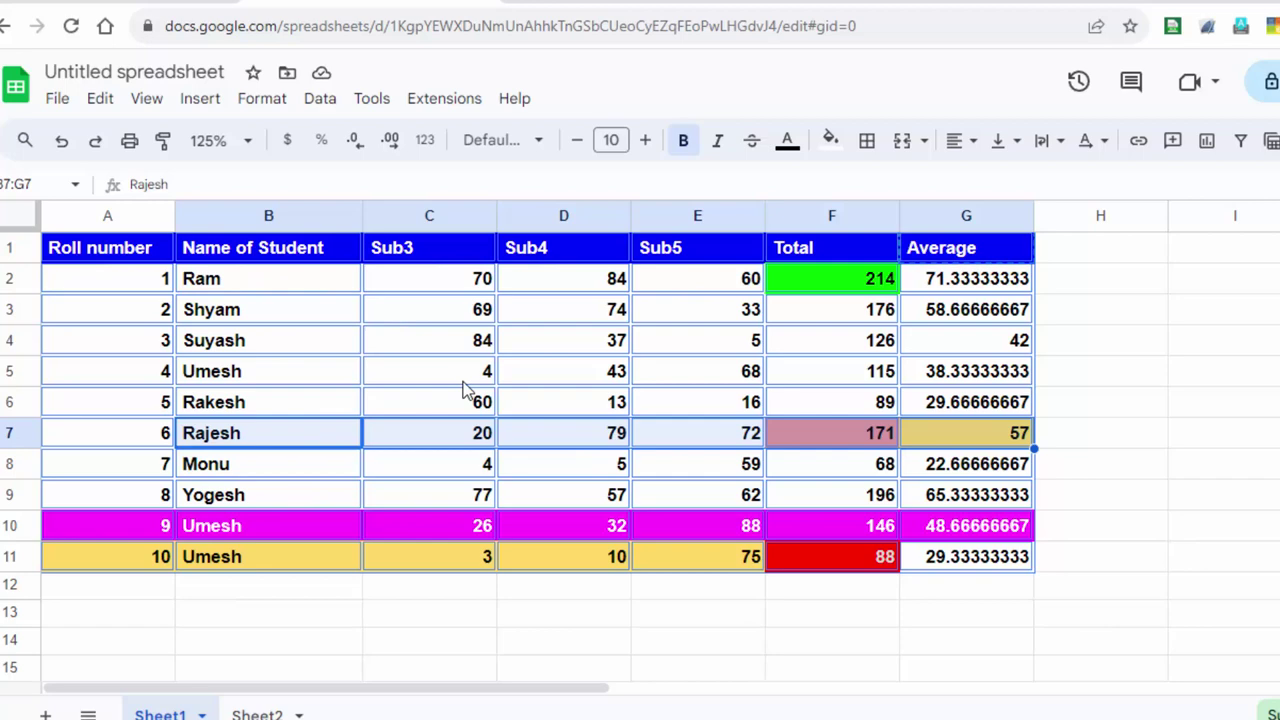
left_click(797, 251)
right_click(797, 251)
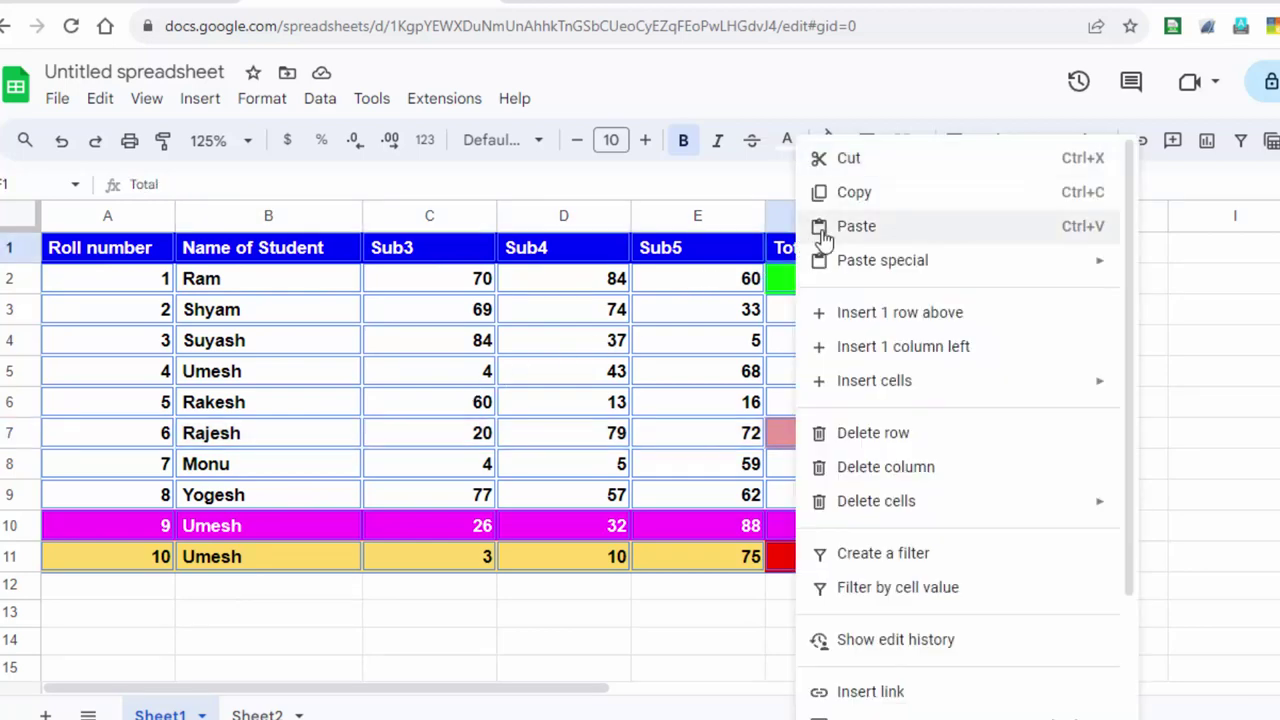
left_click(869, 194)
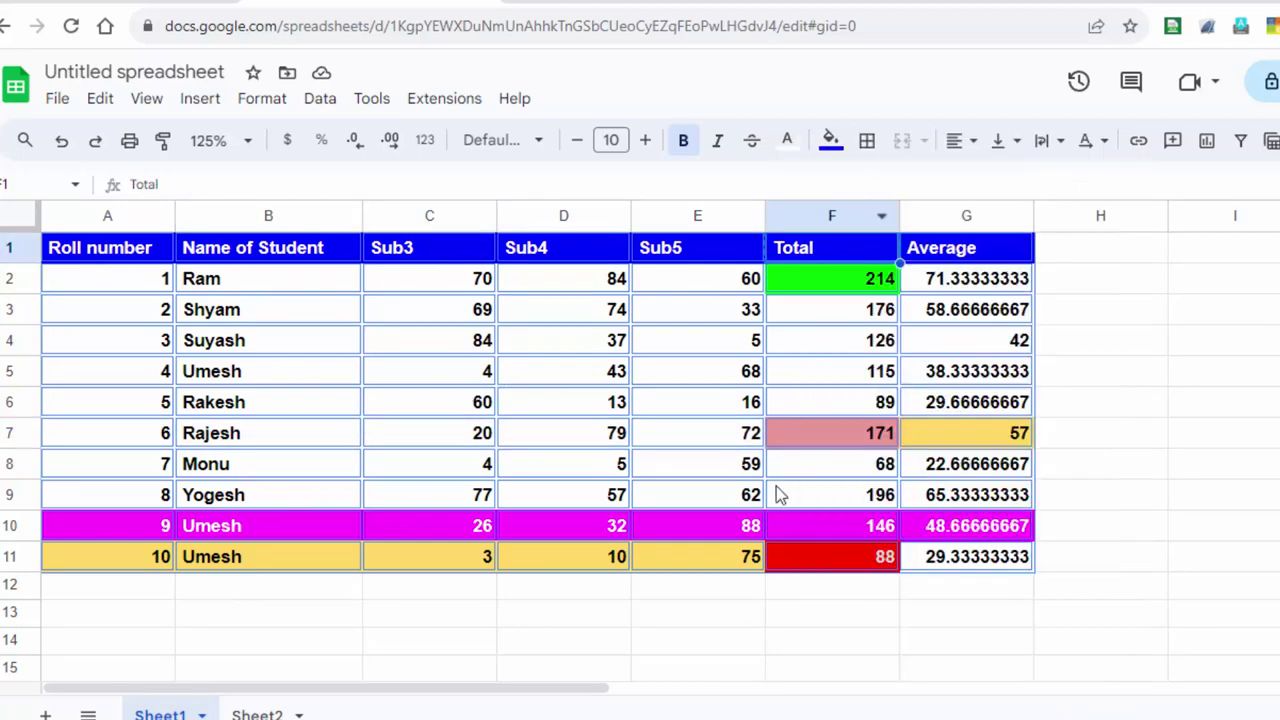
left_click(245, 714)
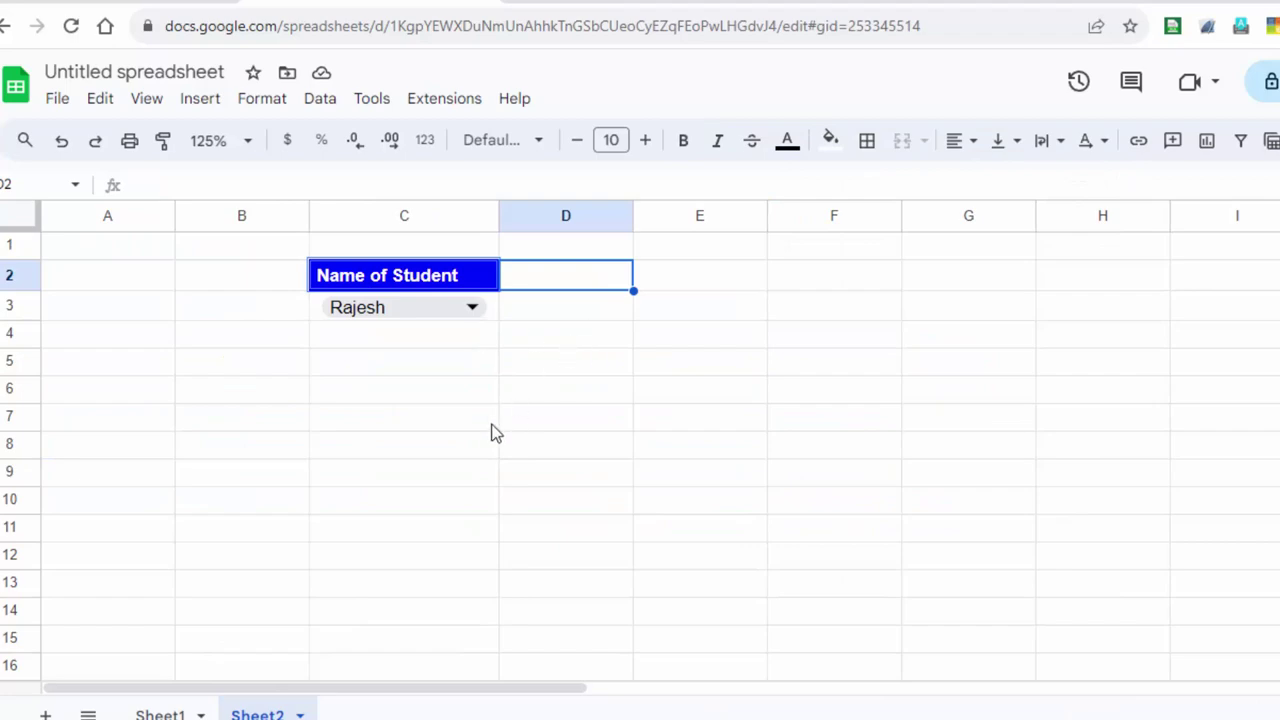
key("ctrl+v")
left_click(575, 315)
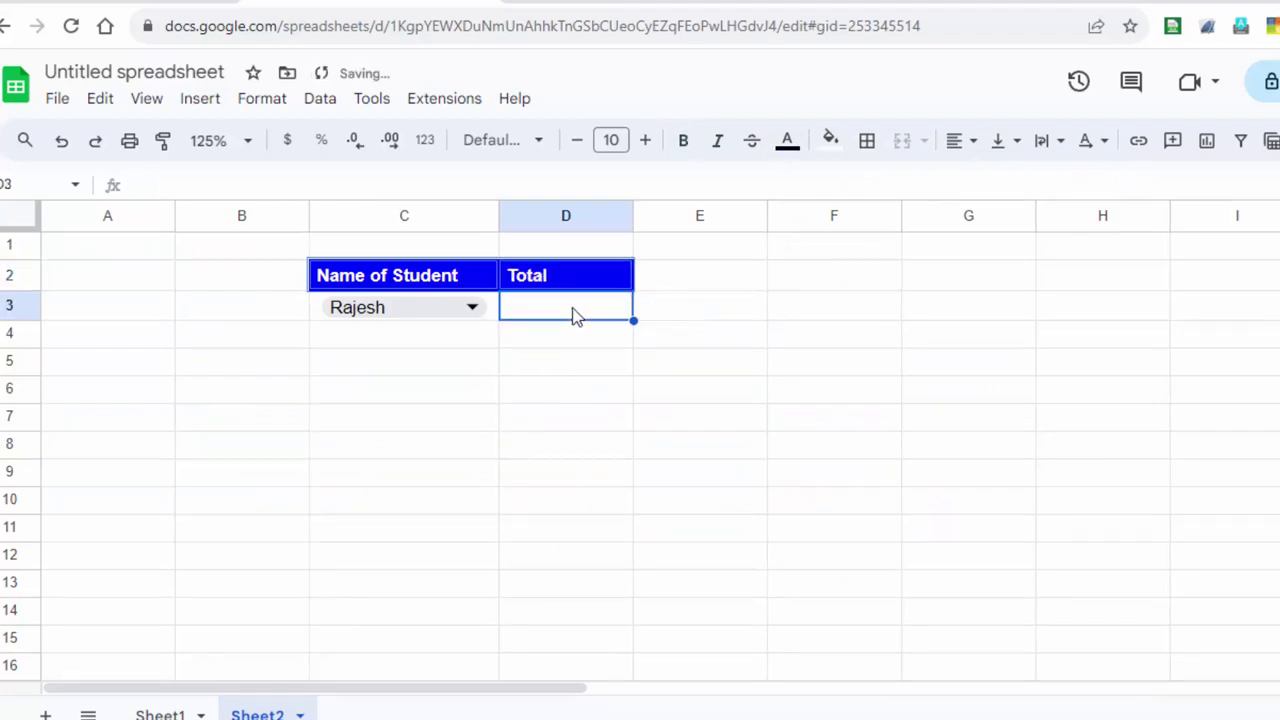
Enter =XLOOKUP(C3,Sheet1!B2:B11,Sheet1!F2:F11) in D3, returning Rajesh's Total of 171.
type("=xlo")
key("Tab")
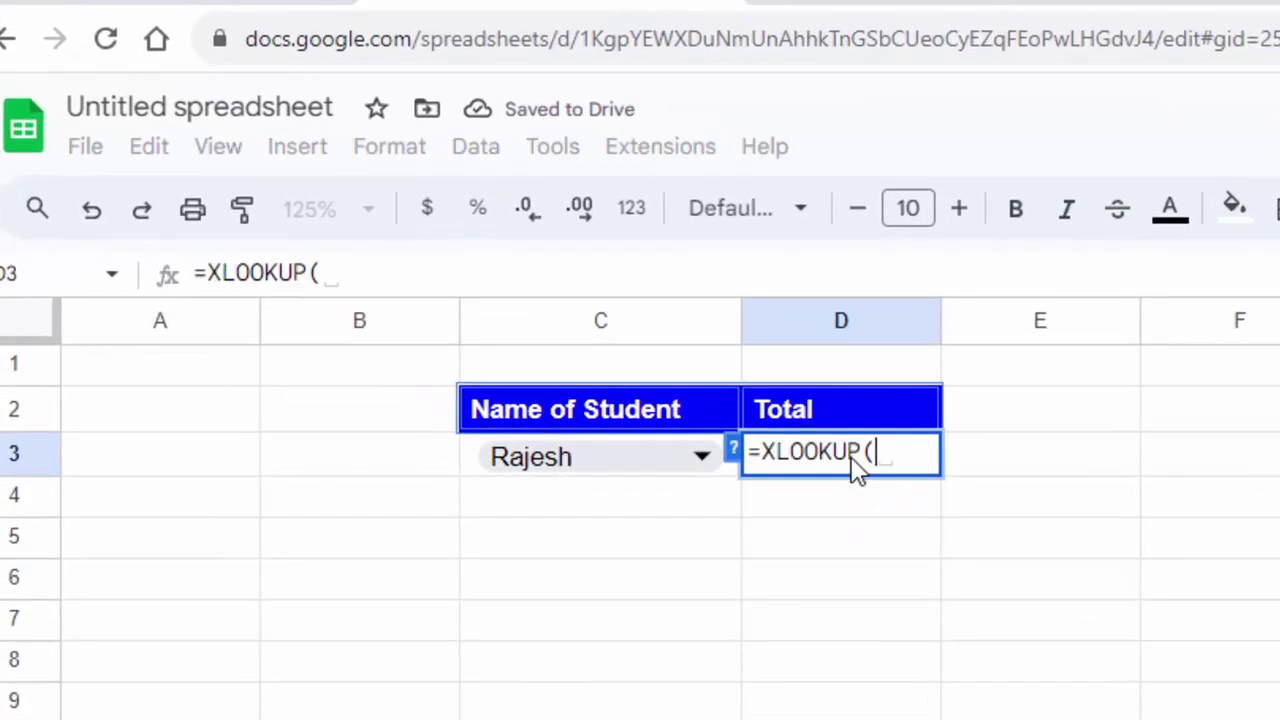
left_click(592, 462)
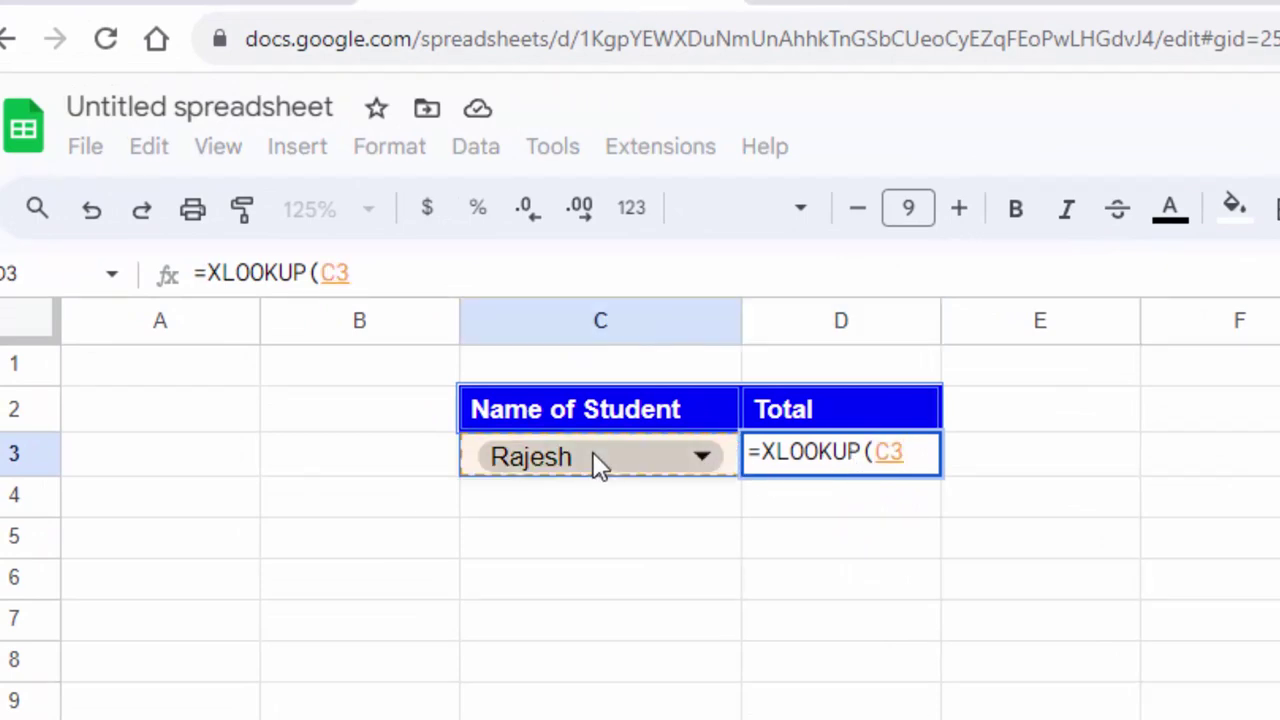
type(",")
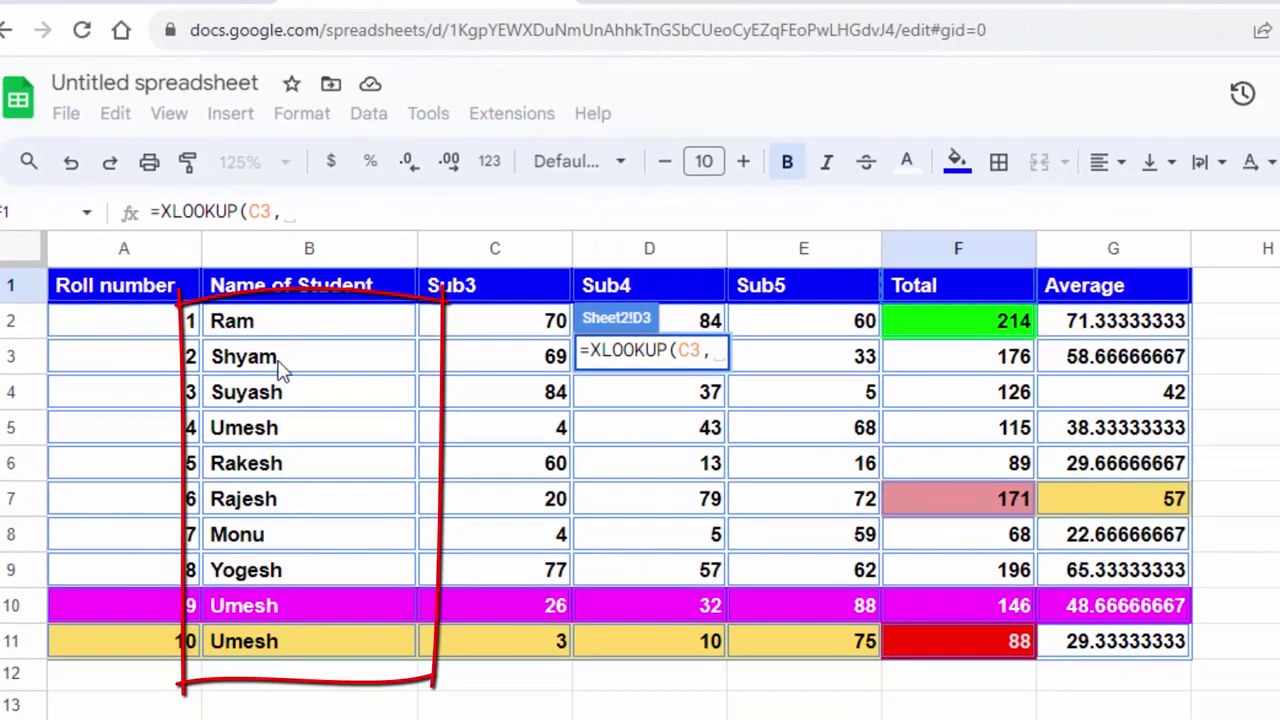
left_click(290, 330)
left_click_drag(288, 332, 293, 638)
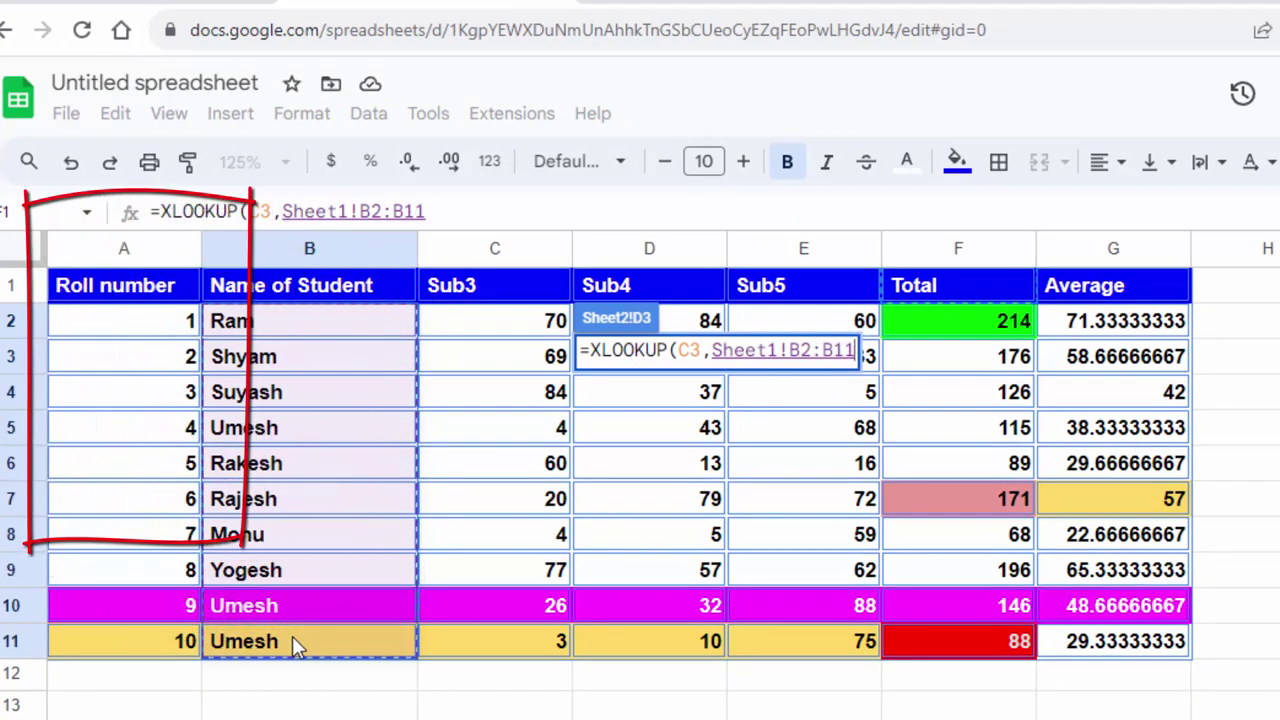
type(",")
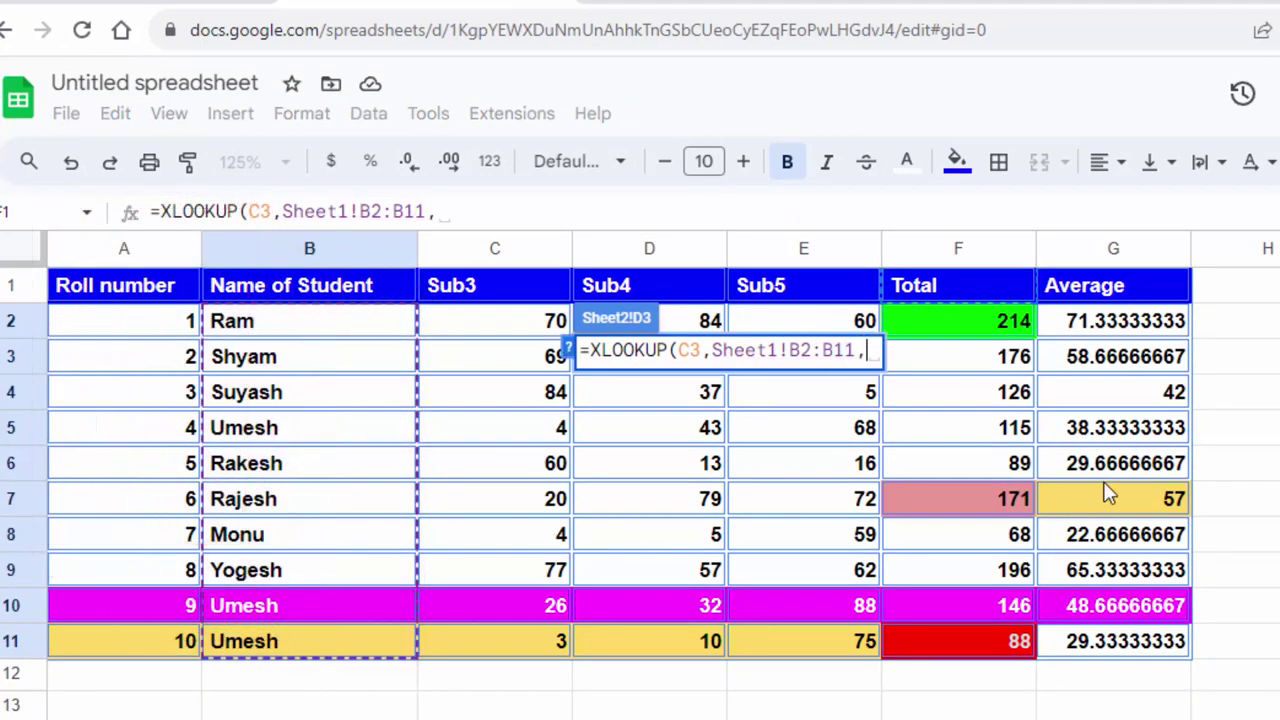
left_click_drag(960, 322, 958, 636)
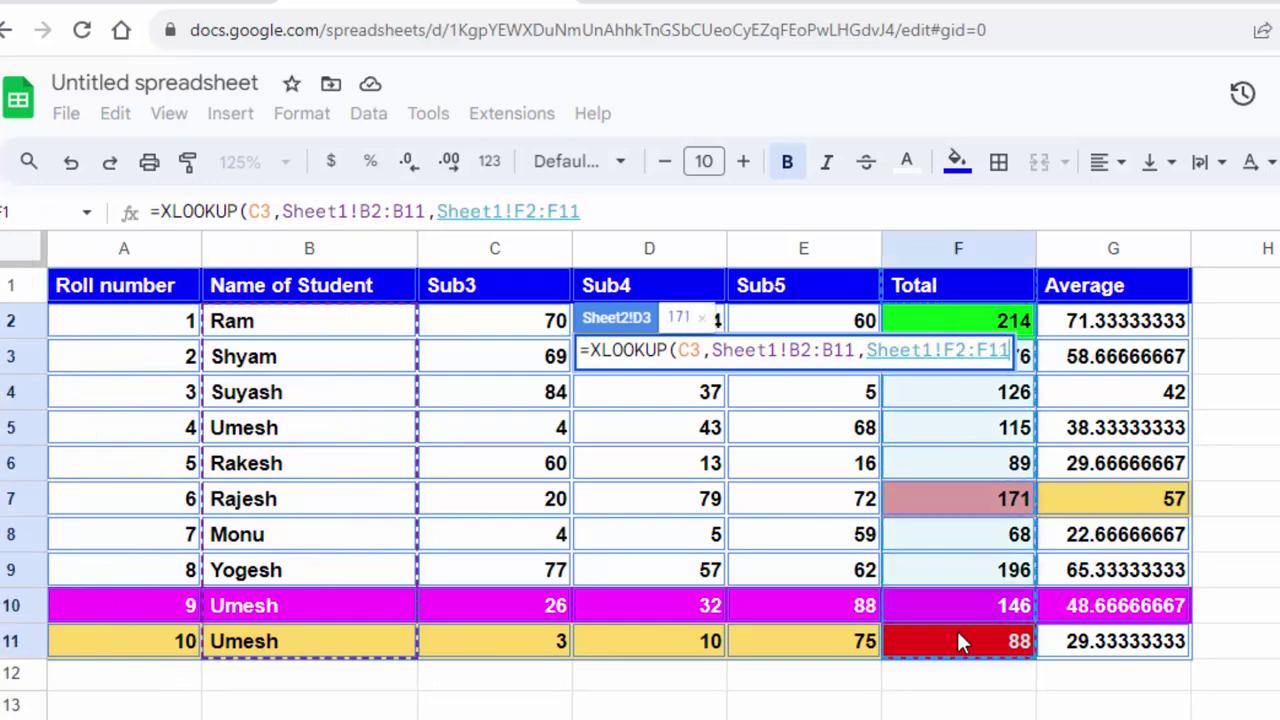
key("Return")
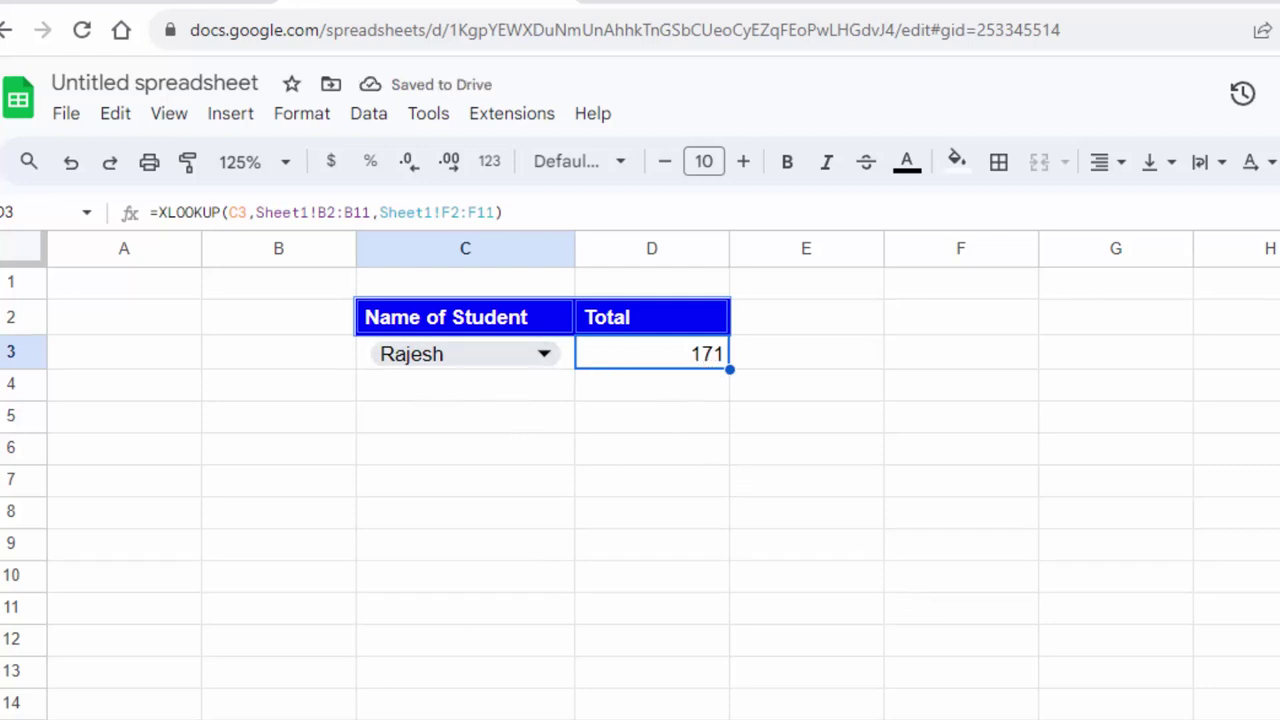
Confirm Rajesh's Total of 171 in Sheet1 cell F7.
left_click(180, 715)
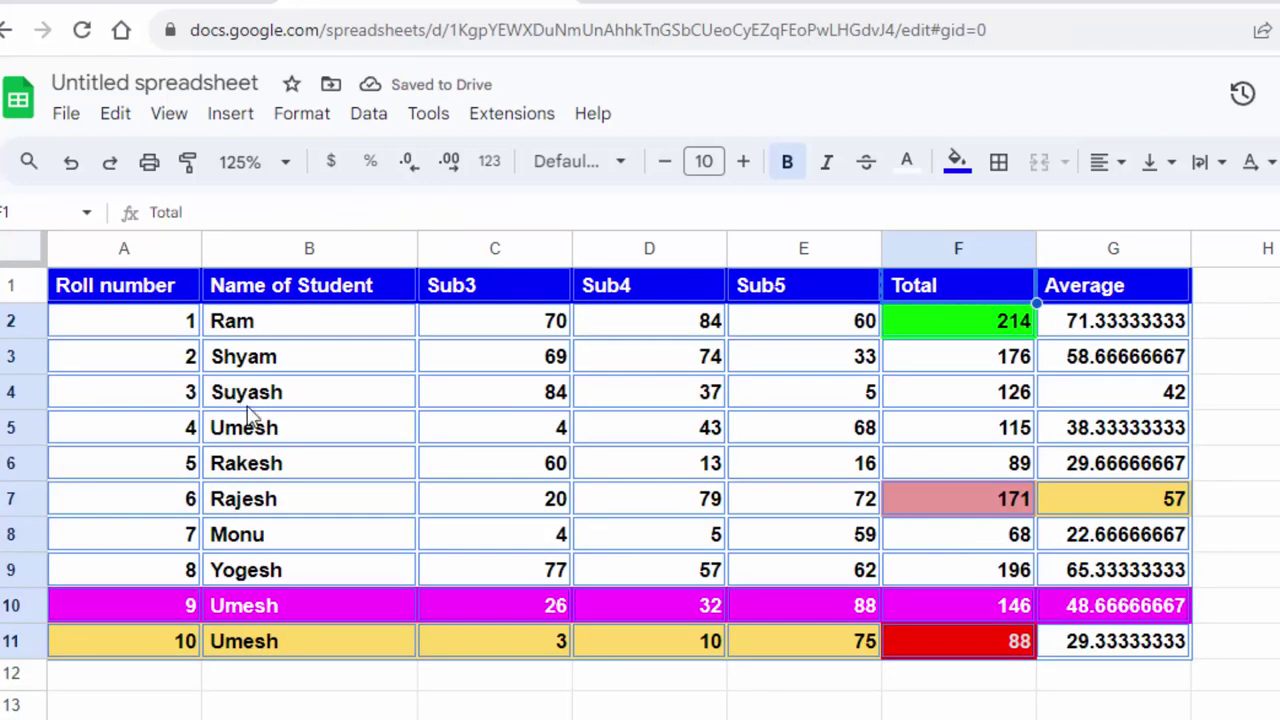
left_click_drag(188, 502, 880, 522)
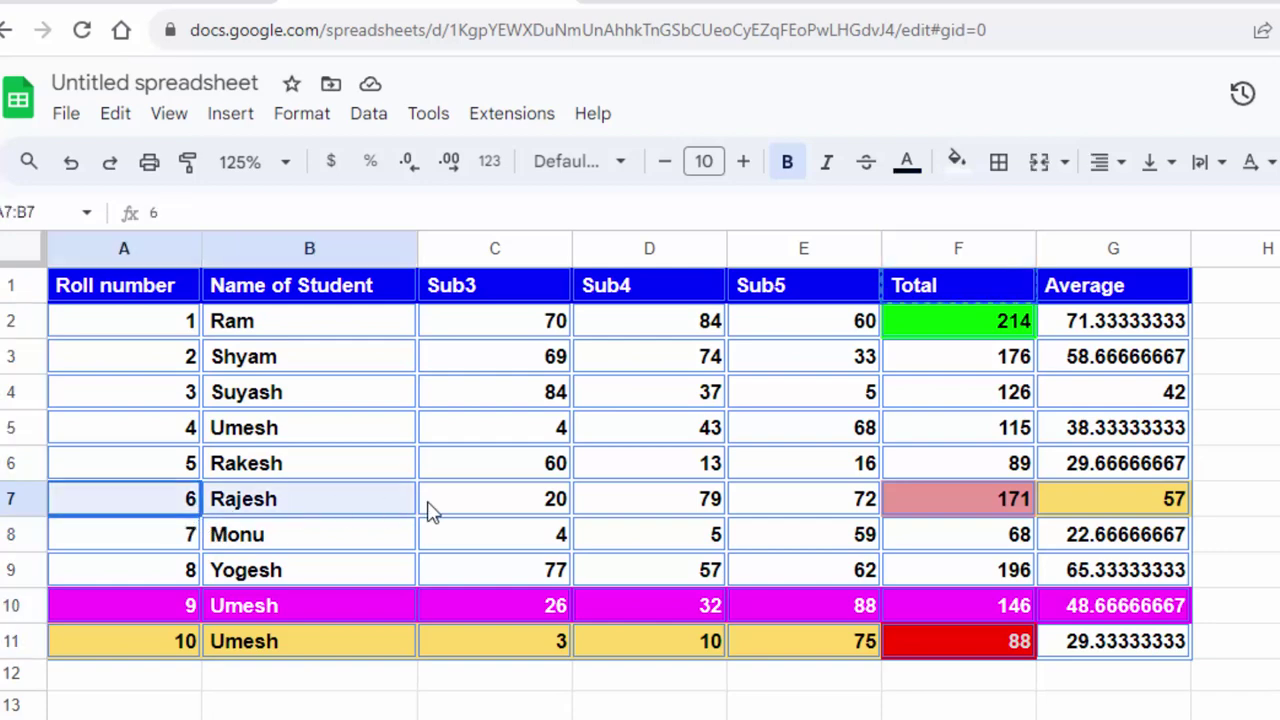
left_click(950, 510)
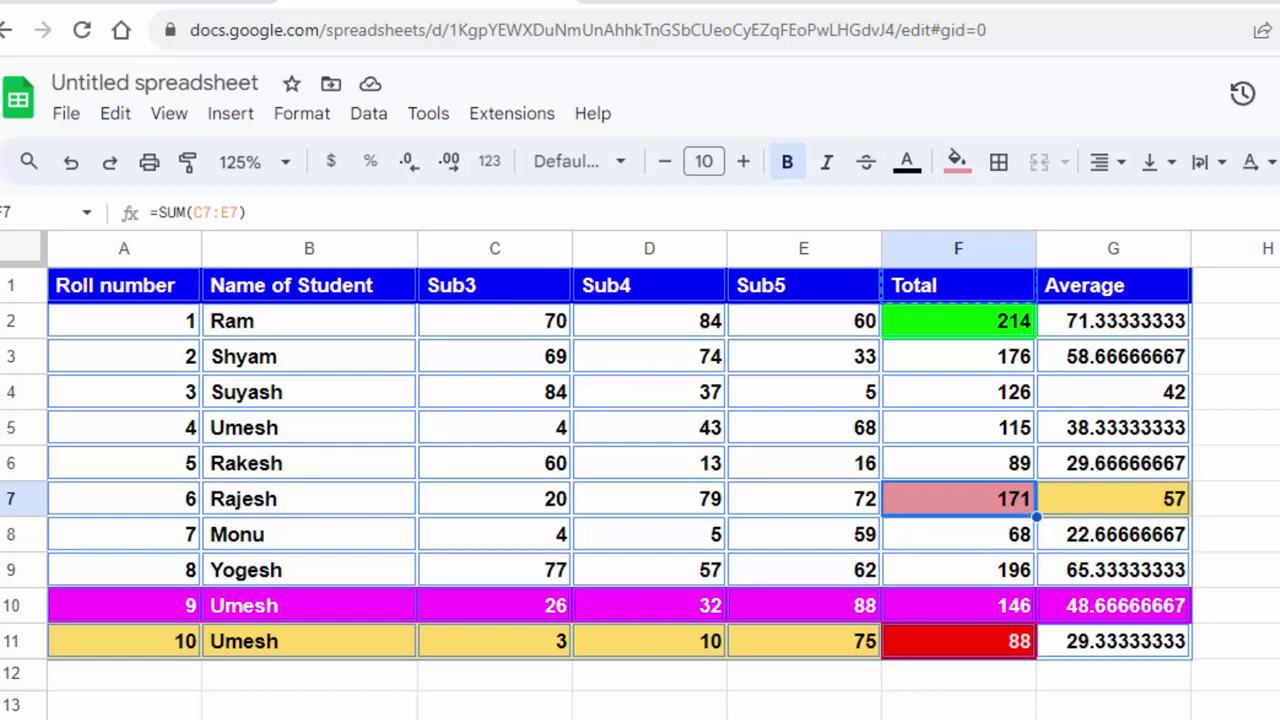
Choose Monu in C3 and fill his Total cell F8 on Sheet1 cyan.
key("ctrl+Page_Down")
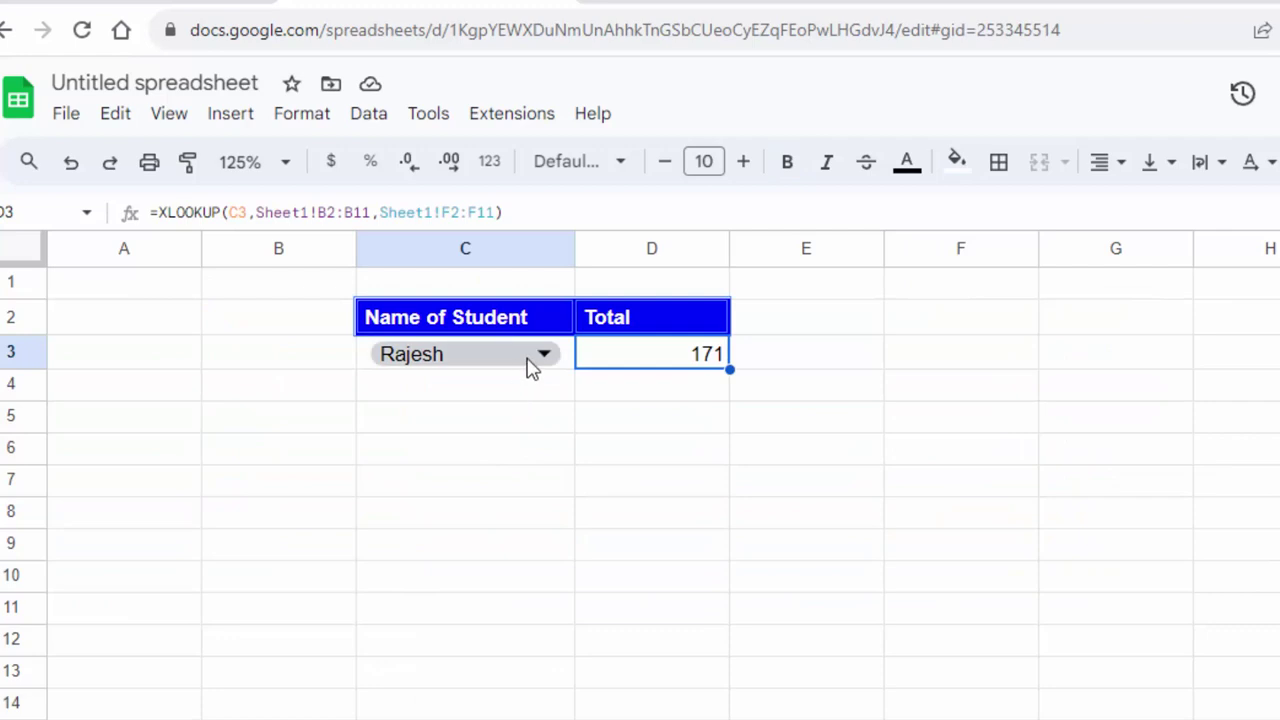
left_click(527, 358)
left_click(394, 627)
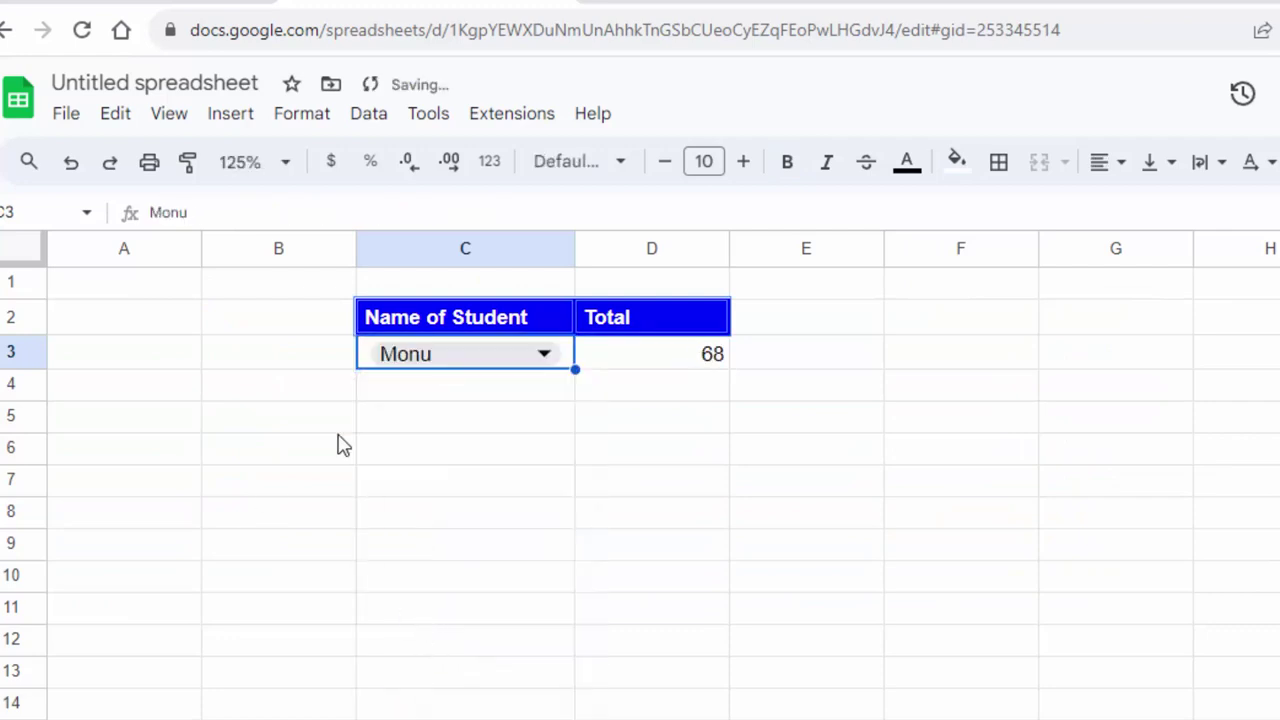
key("ctrl+Page_Up")
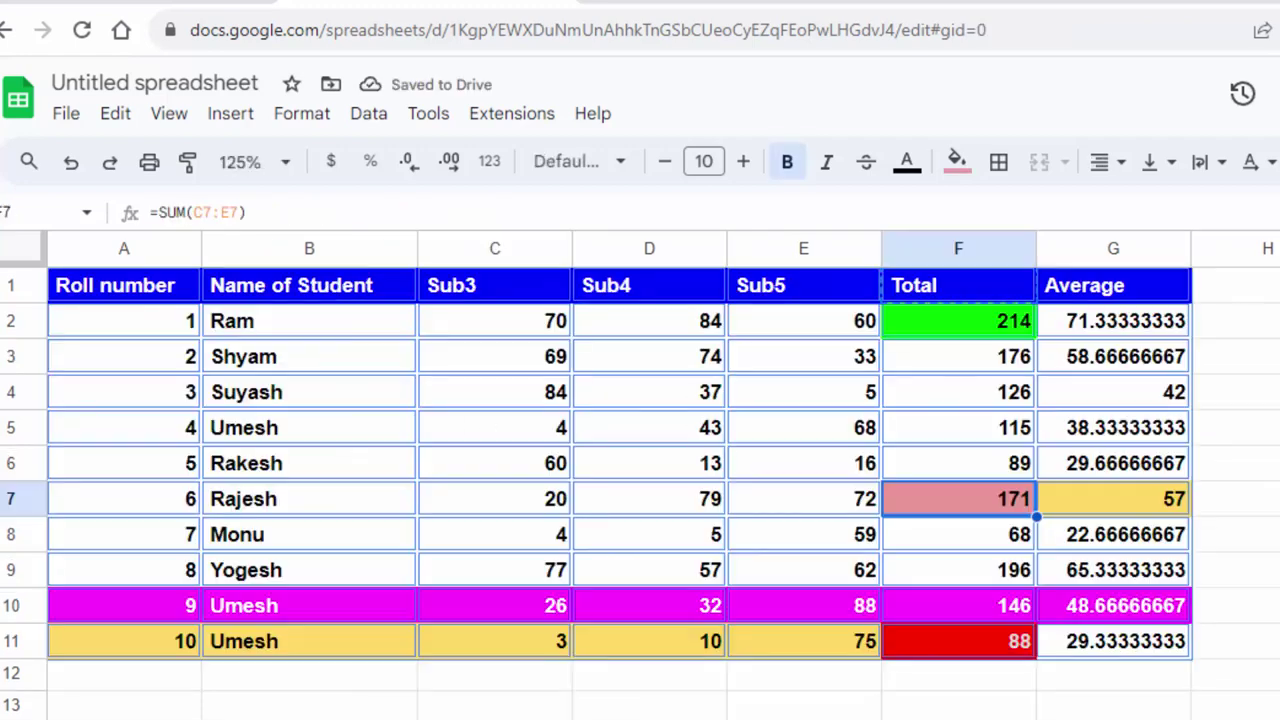
left_click_drag(258, 545, 957, 551)
left_click(965, 545)
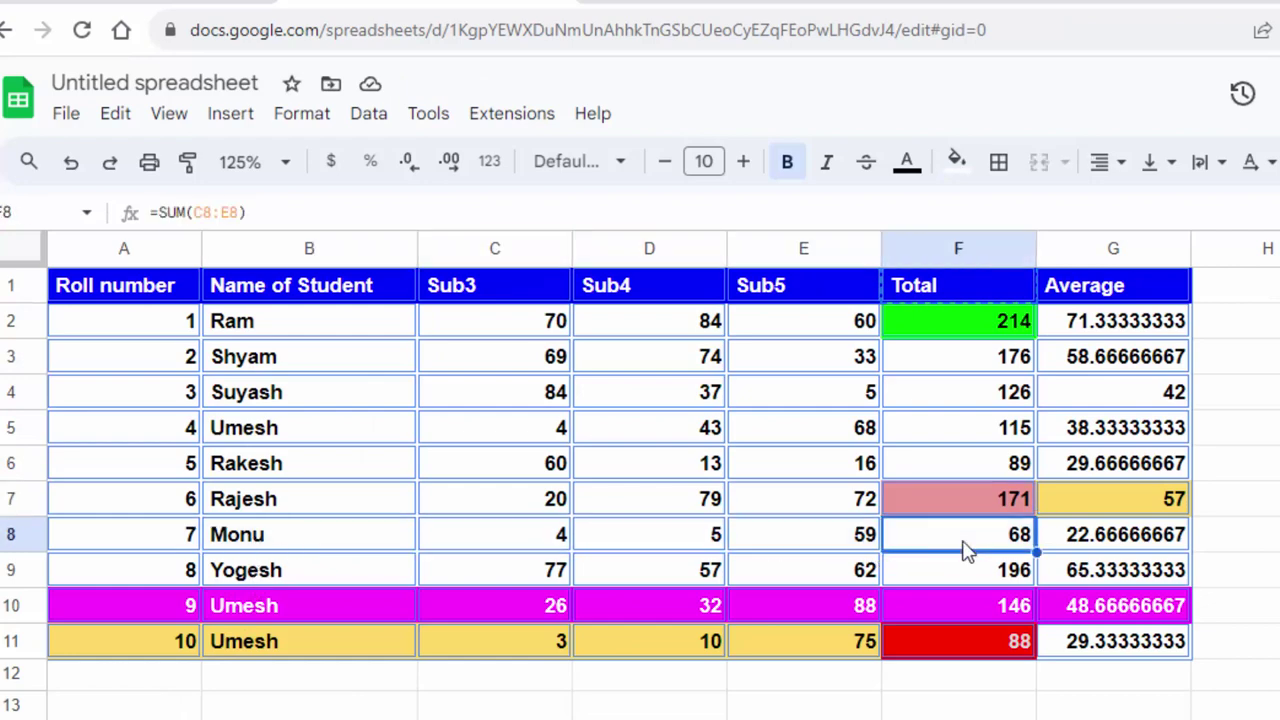
left_click(956, 161)
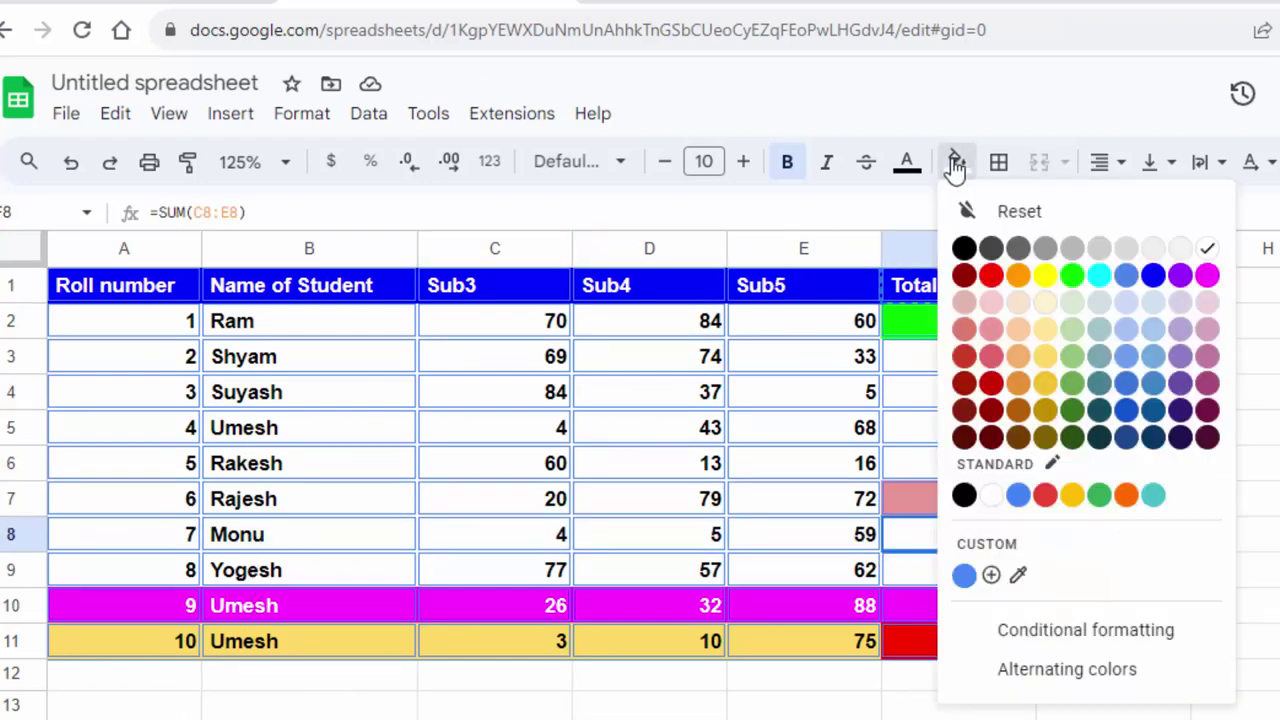
left_click(1098, 276)
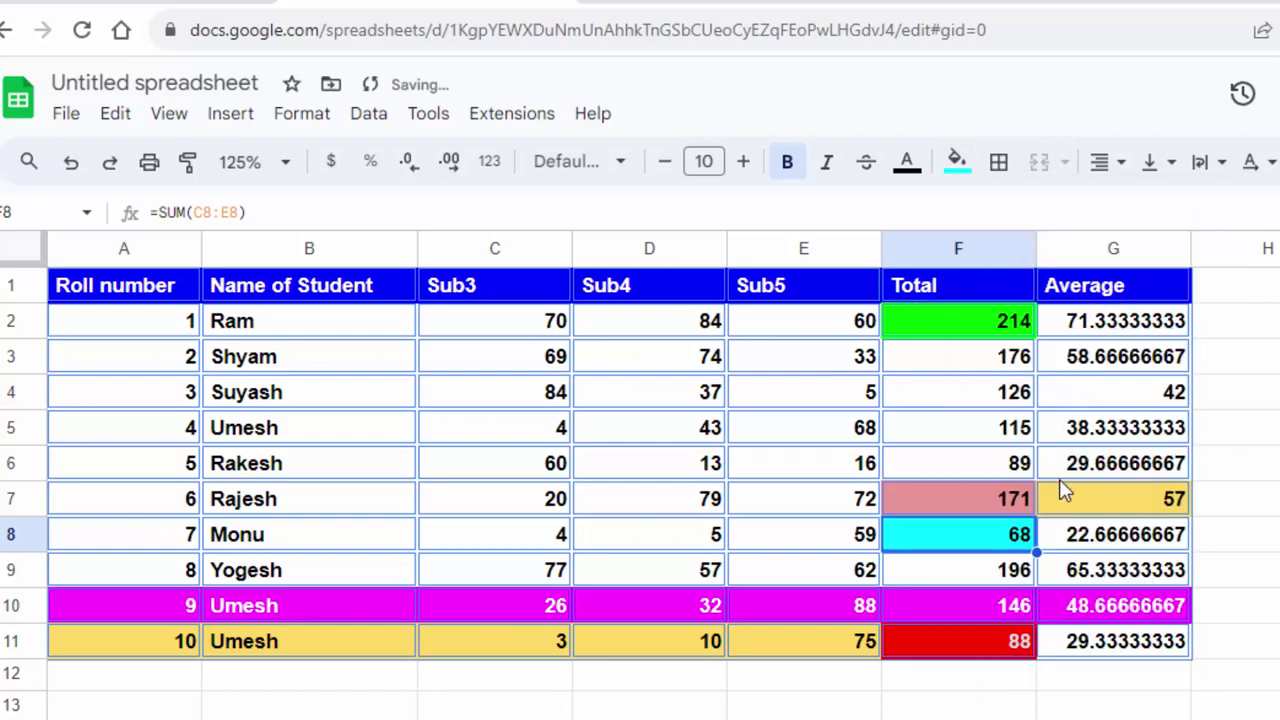
left_click(1033, 605)
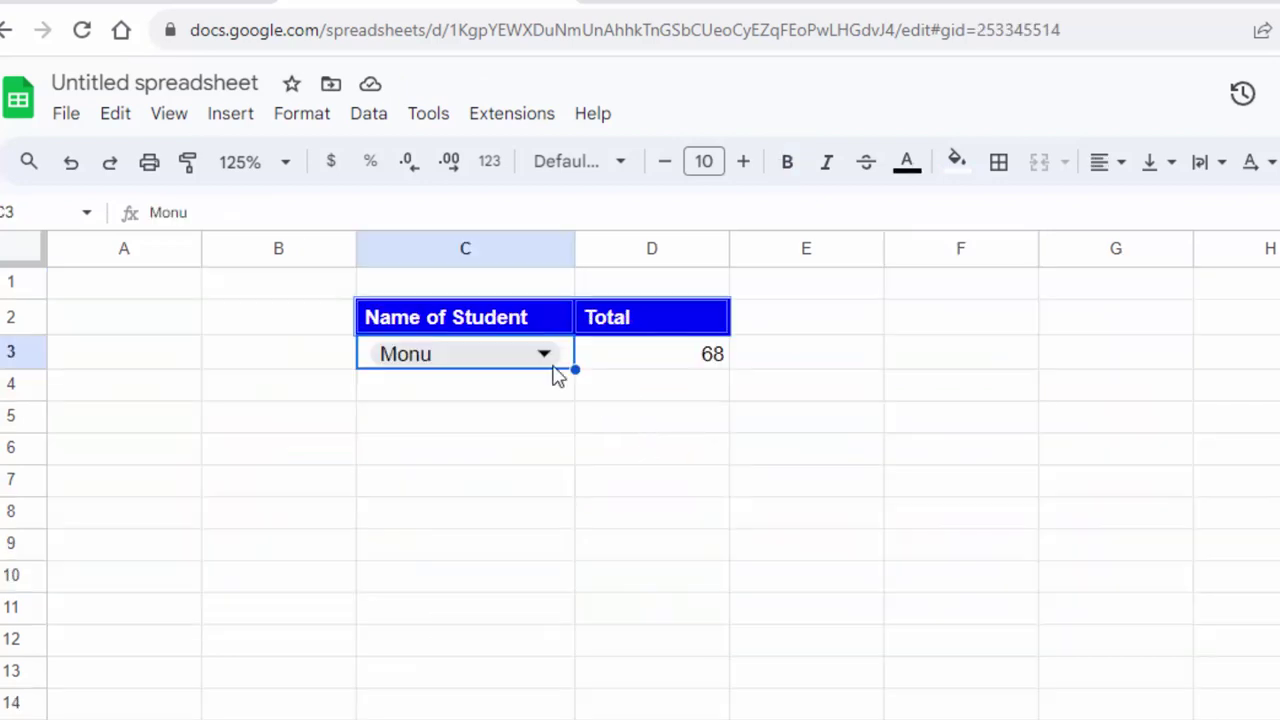
left_click(545, 348)
Pick Umesh in C3 and give his Sheet1 row A5:G5 a black fill with white text.
left_click(441, 514)
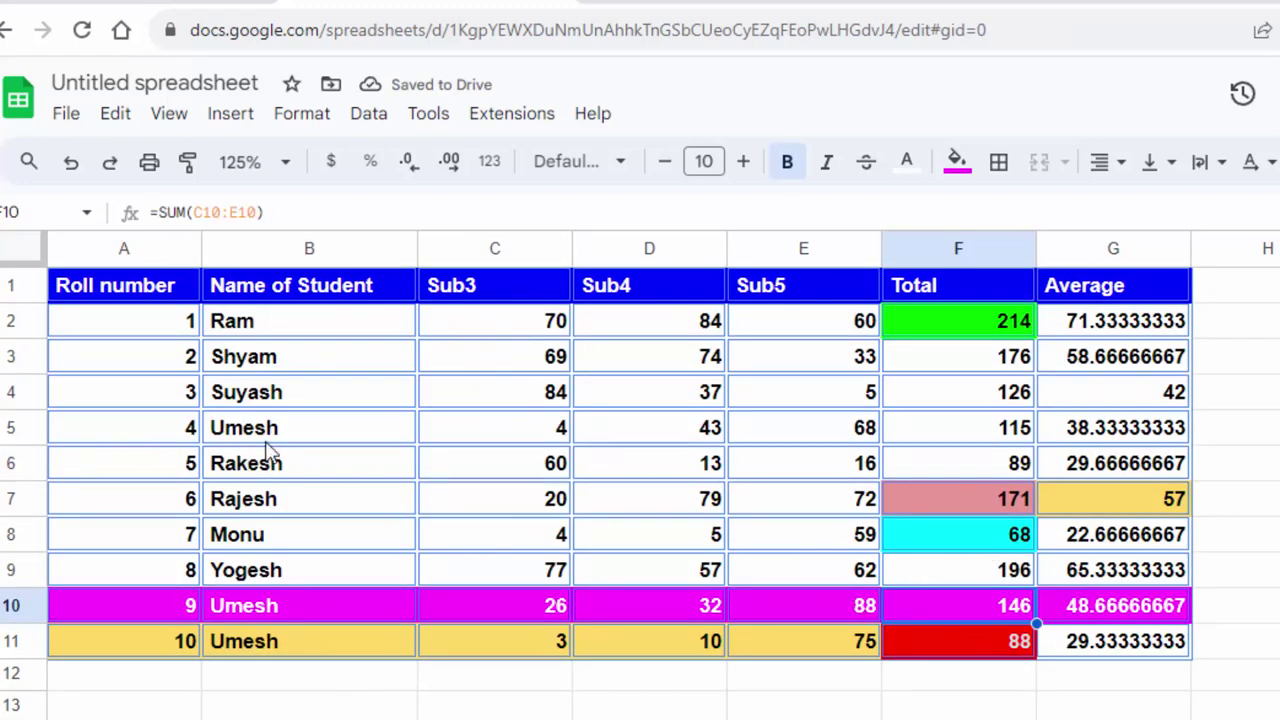
left_click(192, 438)
left_click_drag(192, 438, 1122, 450)
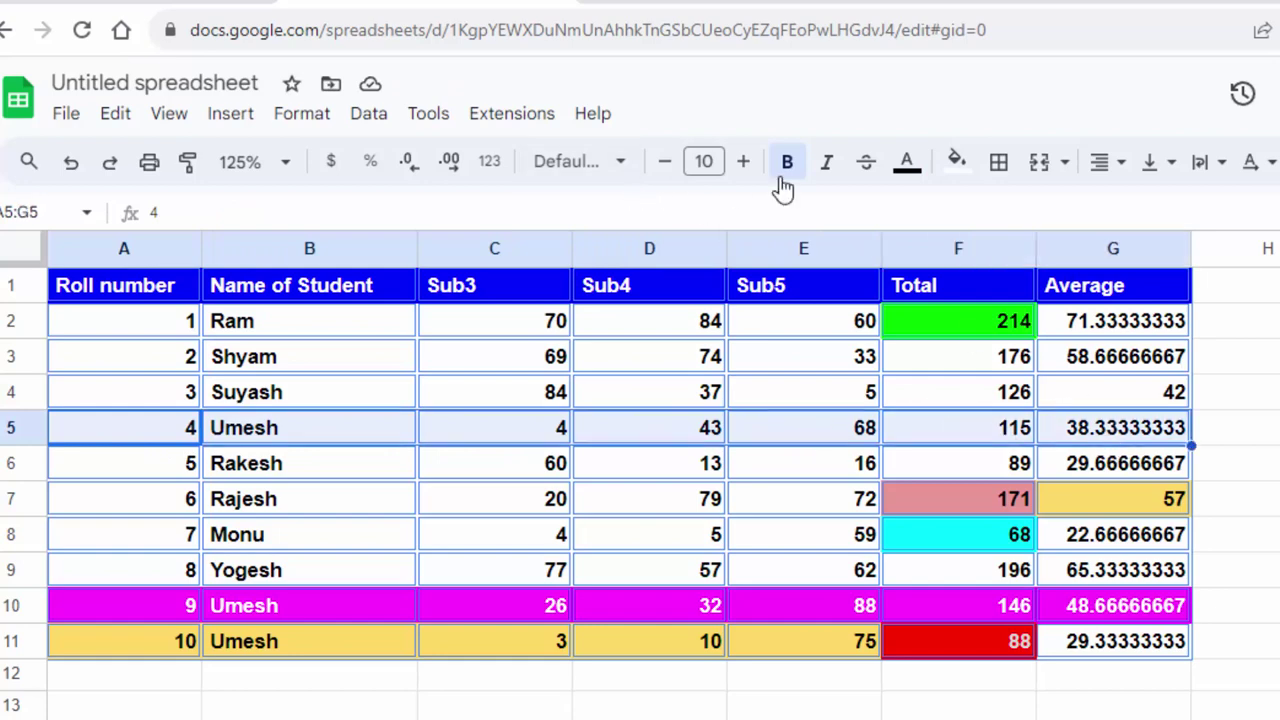
left_click(957, 163)
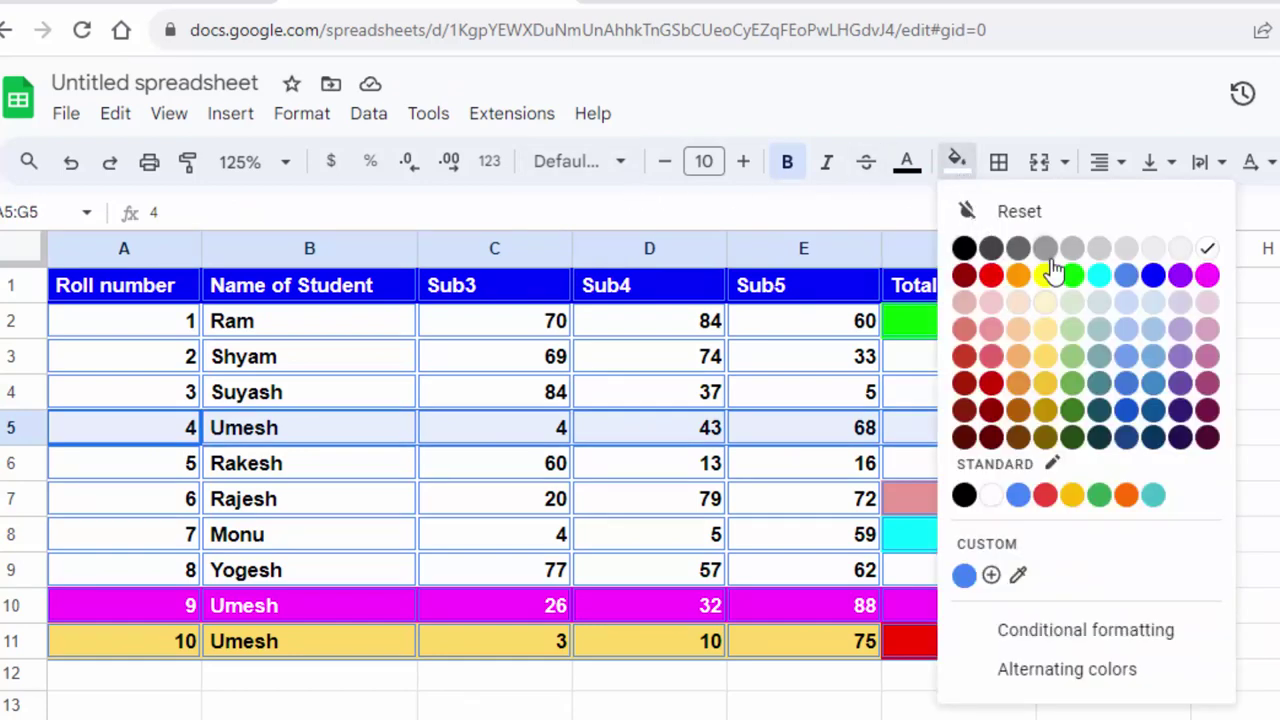
left_click(962, 250)
left_click(906, 163)
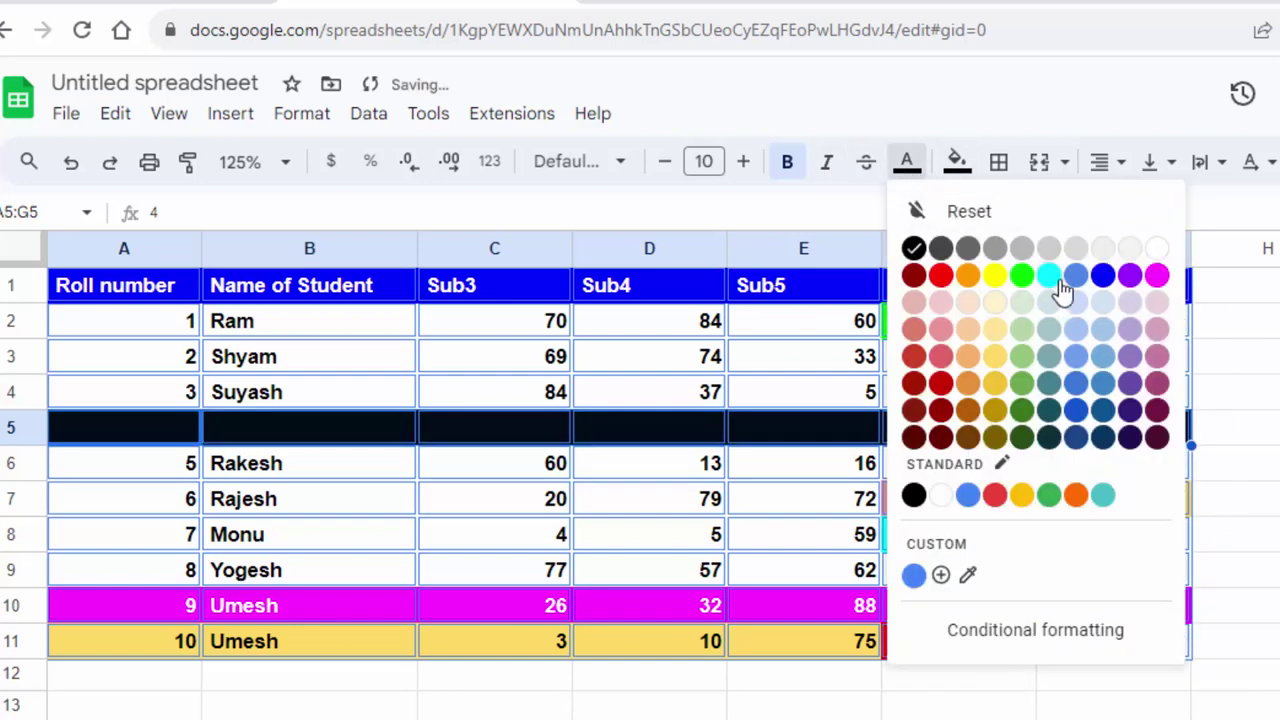
left_click(1157, 249)
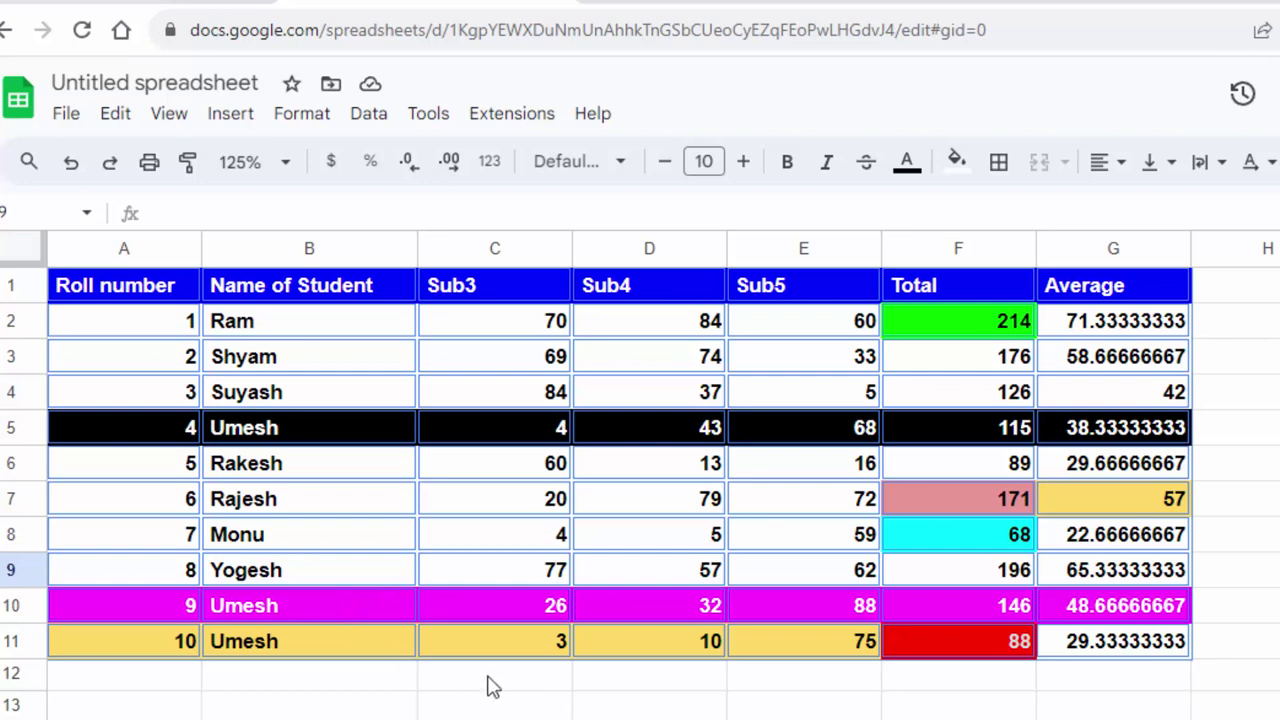
Enter the heading 'Roll Number' in Sheet2 cell F2.
key("ctrl+Page_Down")
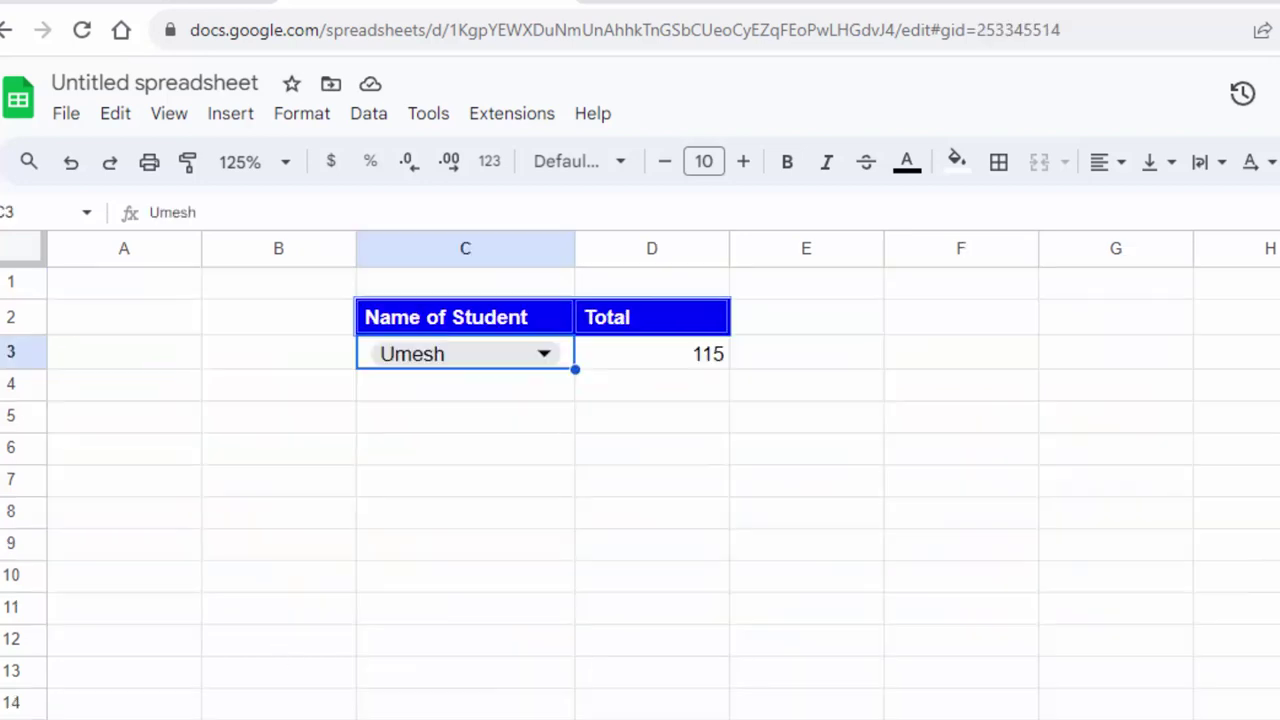
left_click(918, 328)
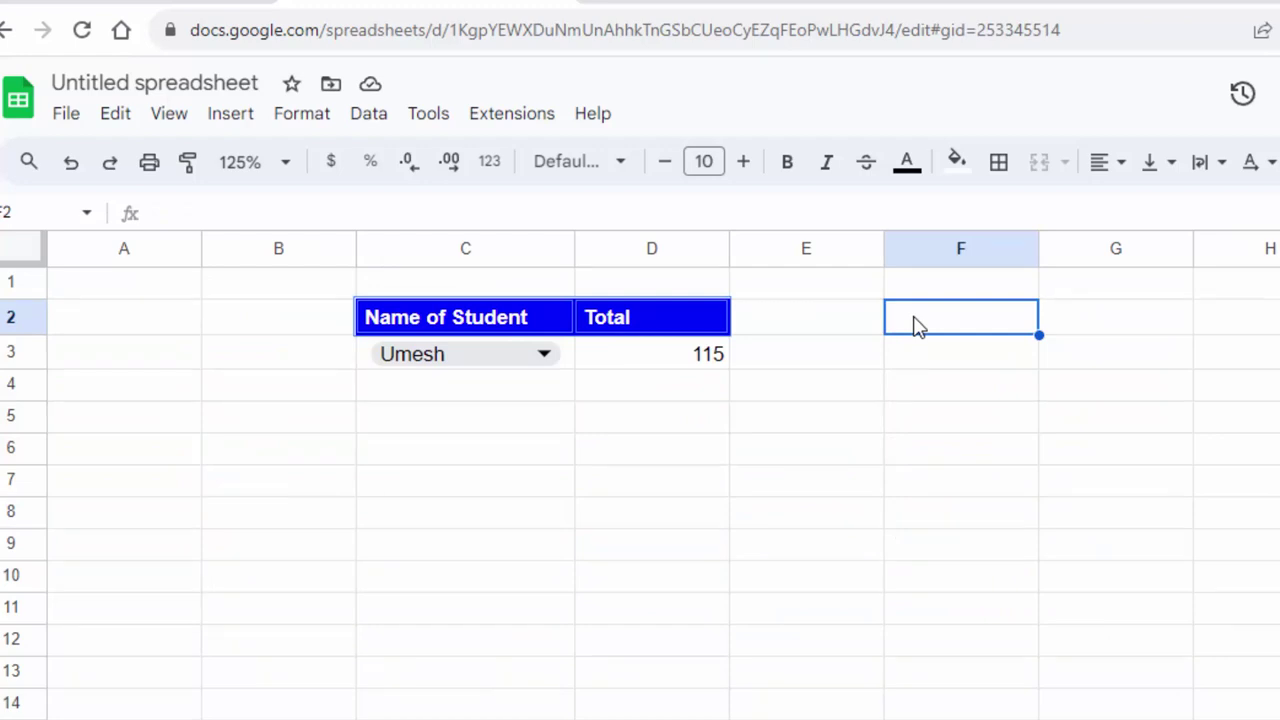
type("Roll")
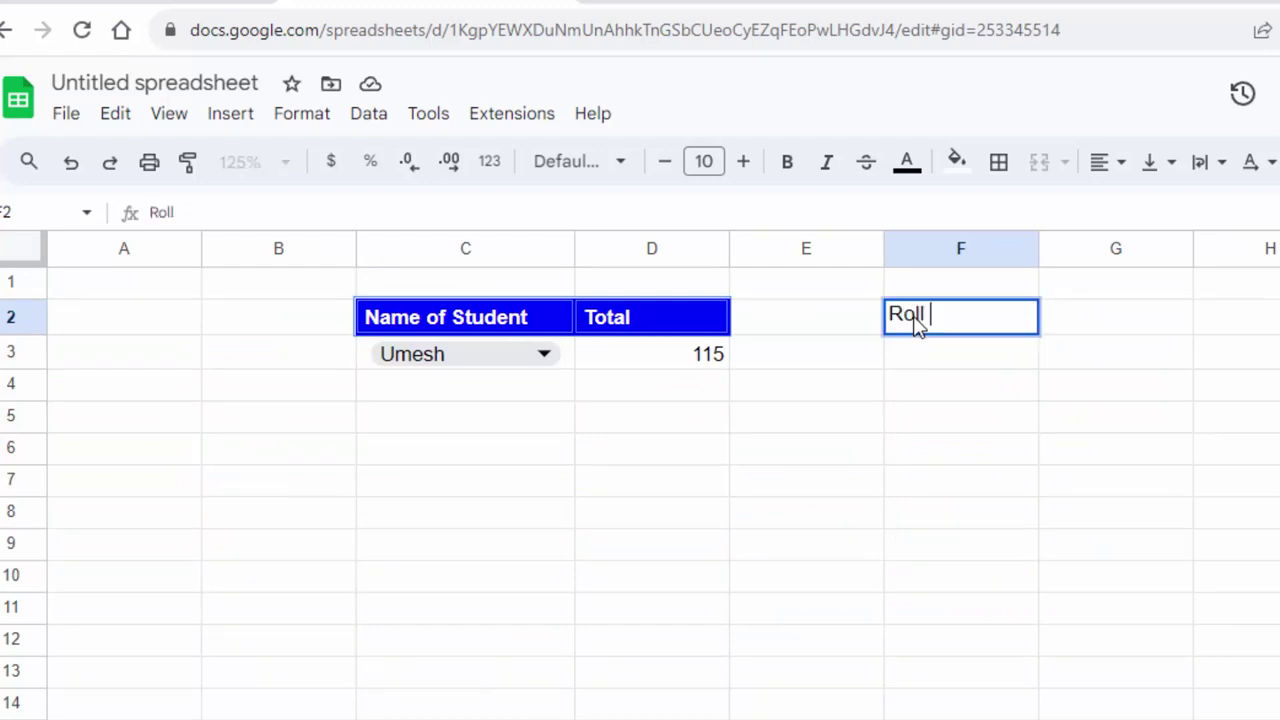
type("ber")
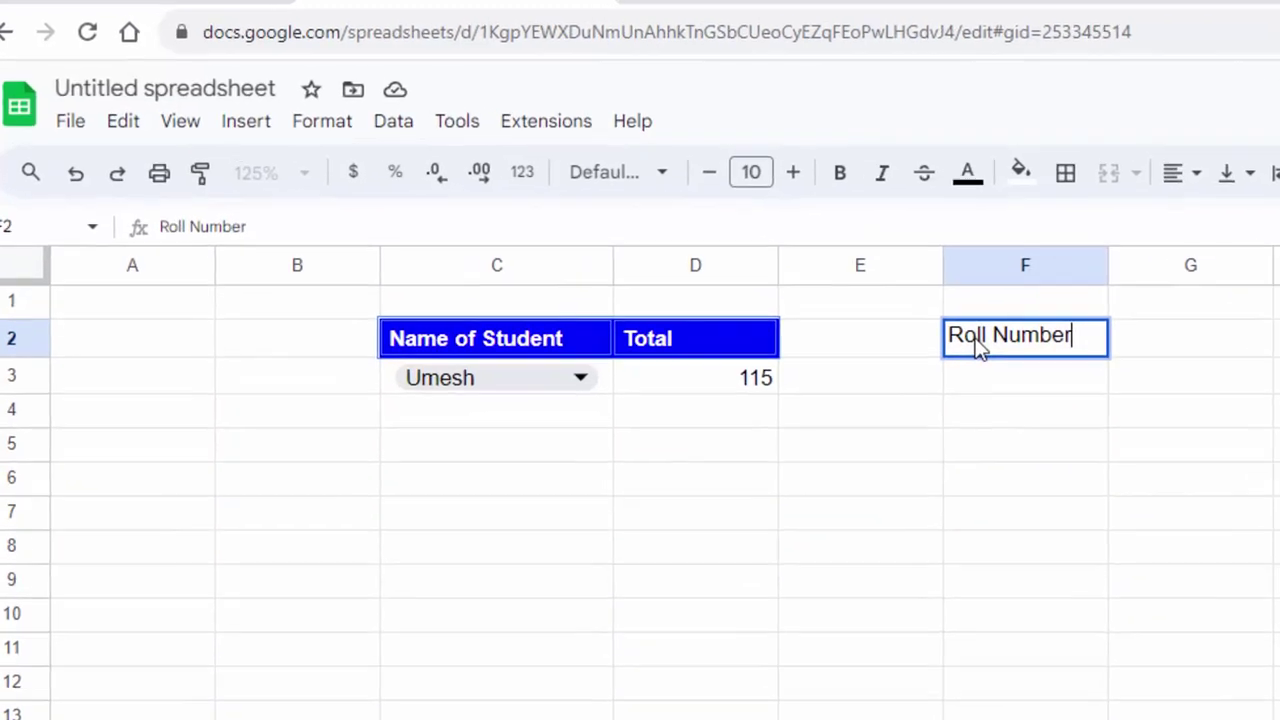
key("Return")
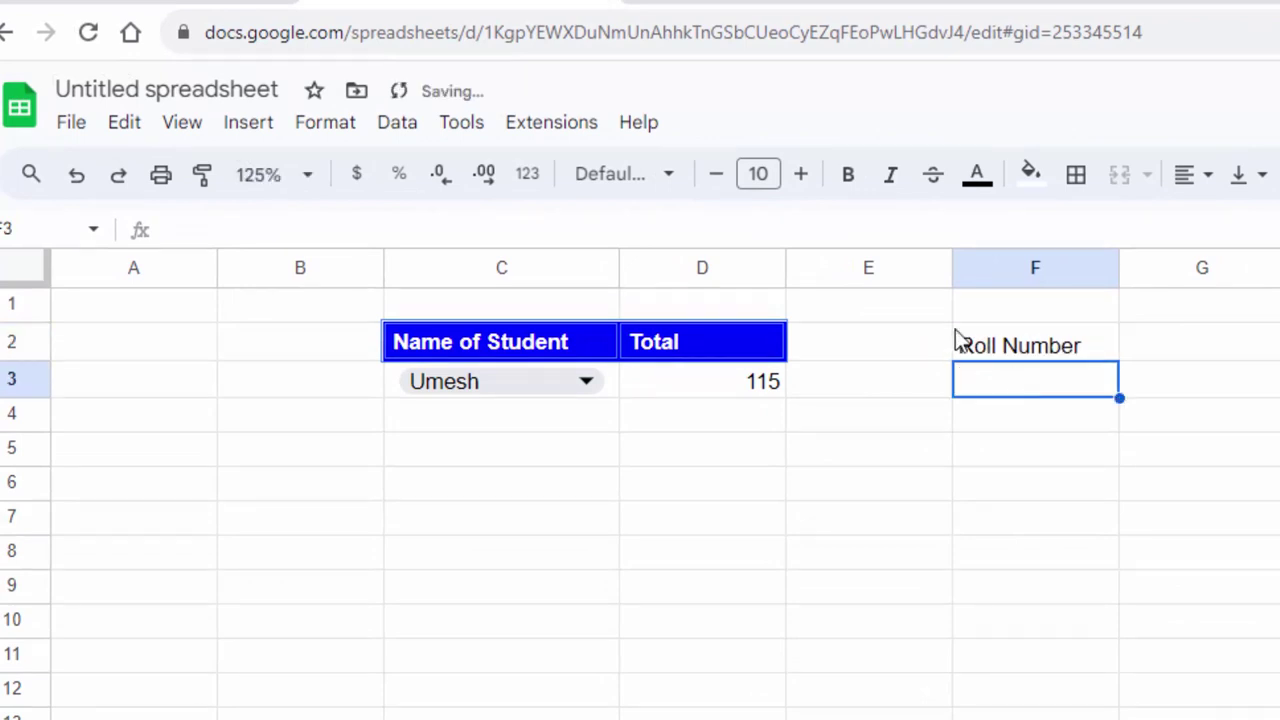
left_click(449, 126)
mouse_move(397, 122)
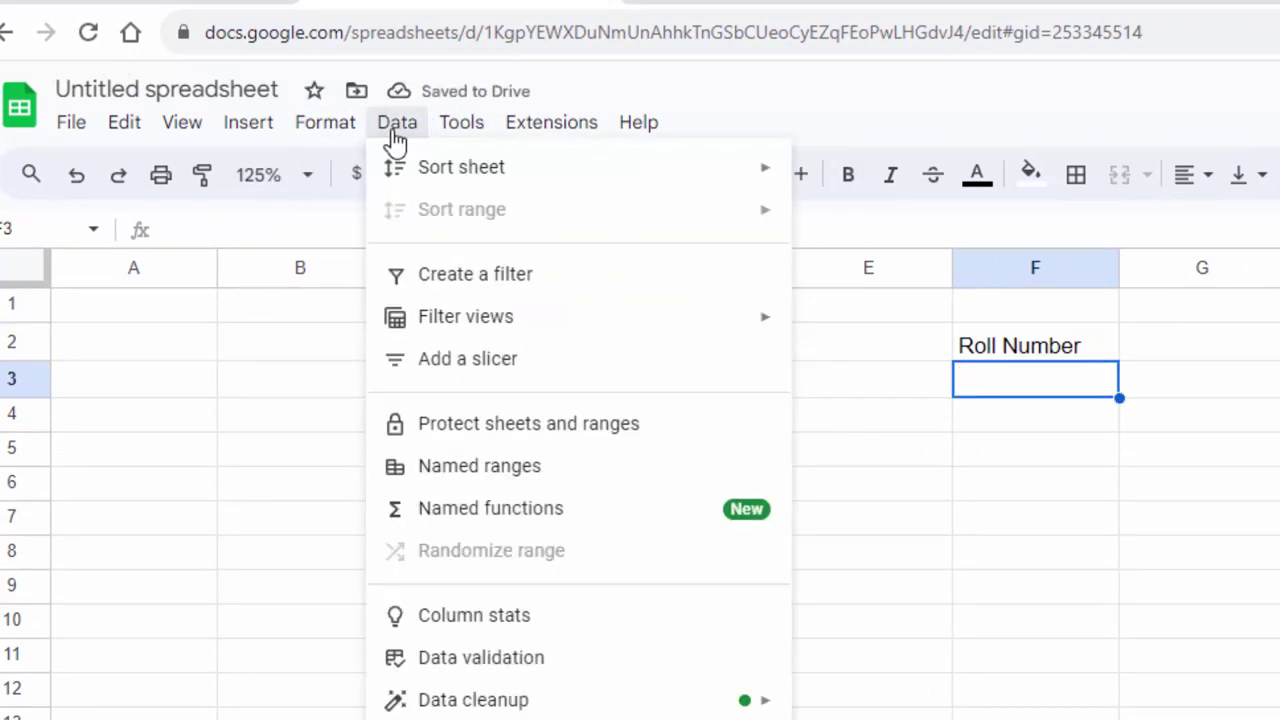
Add a Dropdown (from a range) validation rule to F3 sourced from Sheet1 A2:A11.
left_click(467, 632)
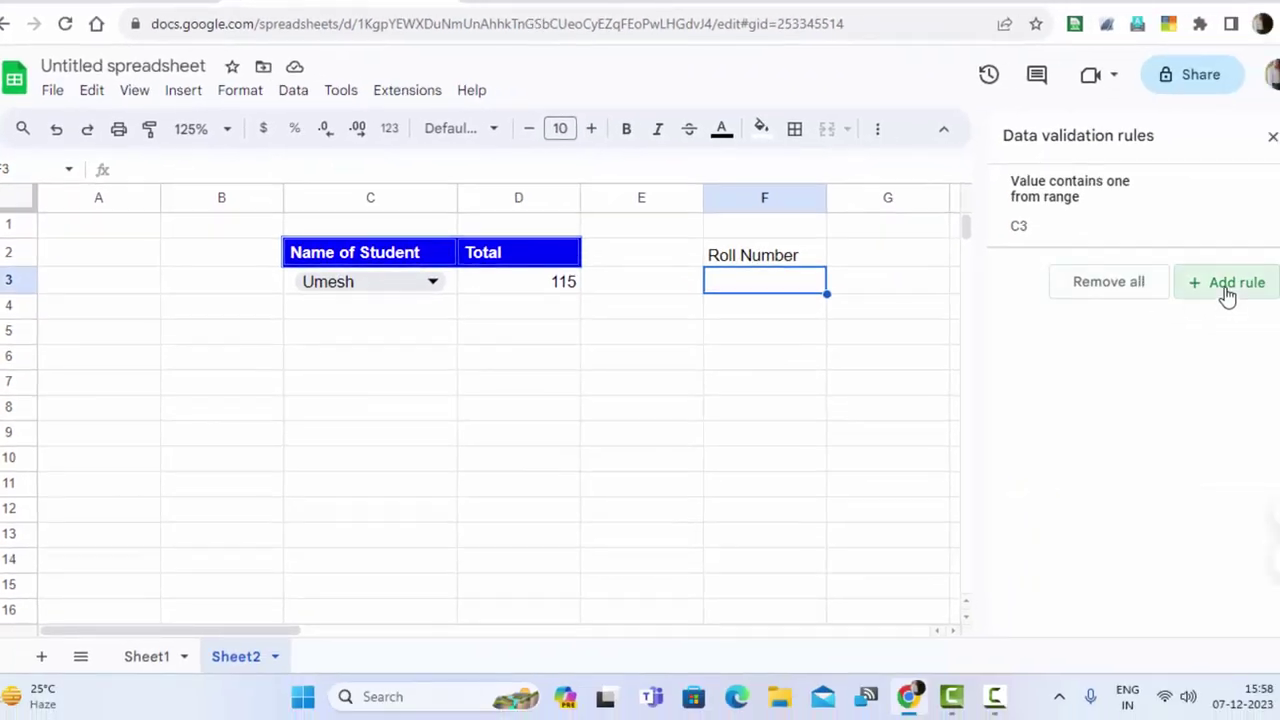
left_click(1226, 292)
left_click(1200, 310)
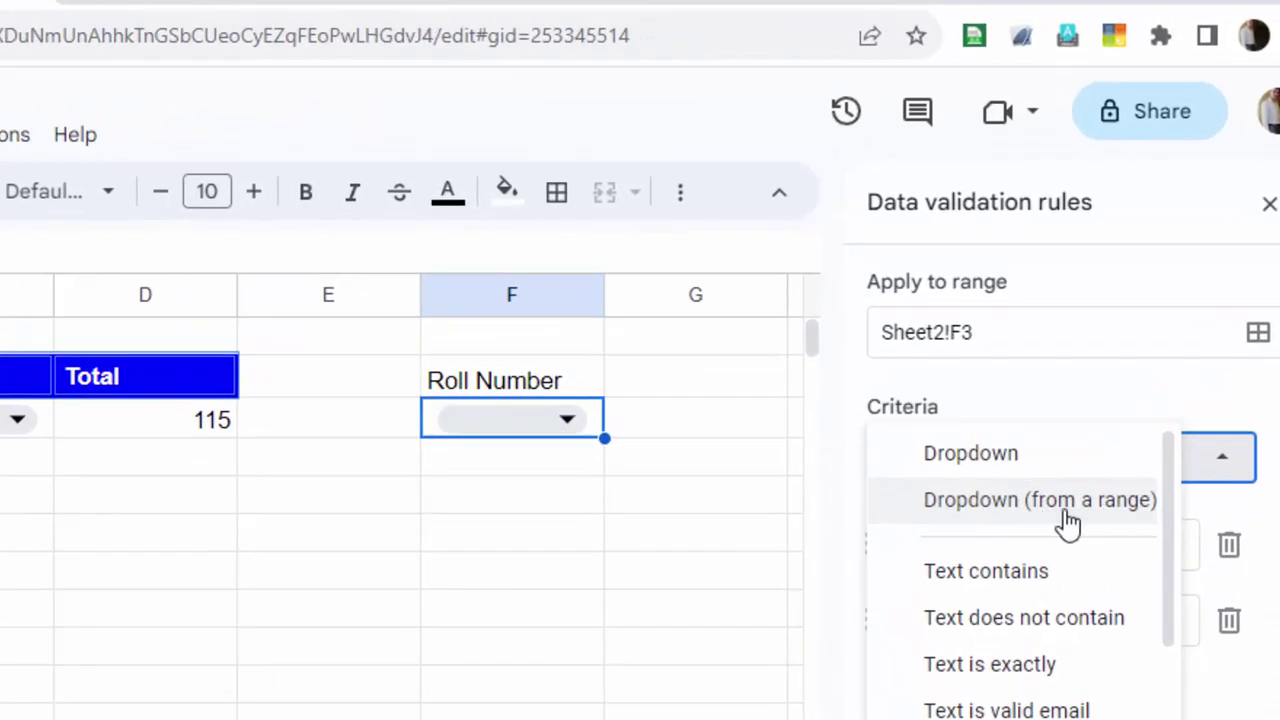
left_click(1057, 378)
left_click(946, 551)
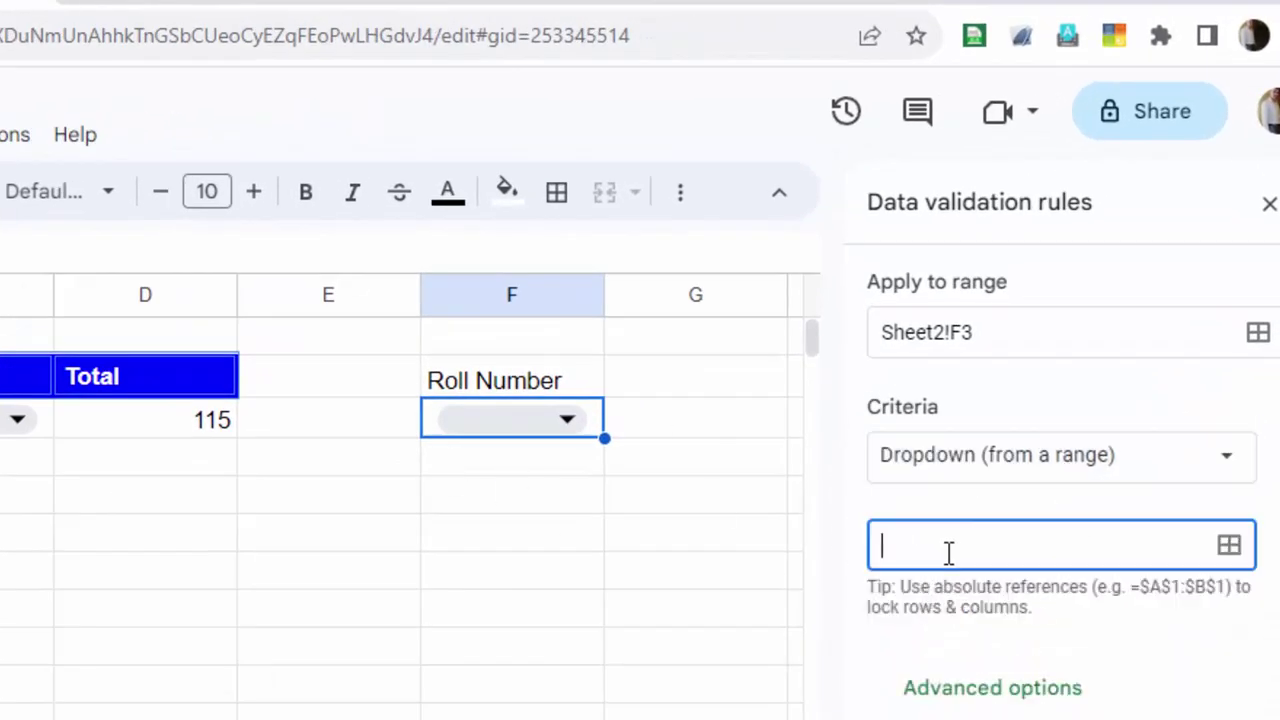
left_click(138, 662)
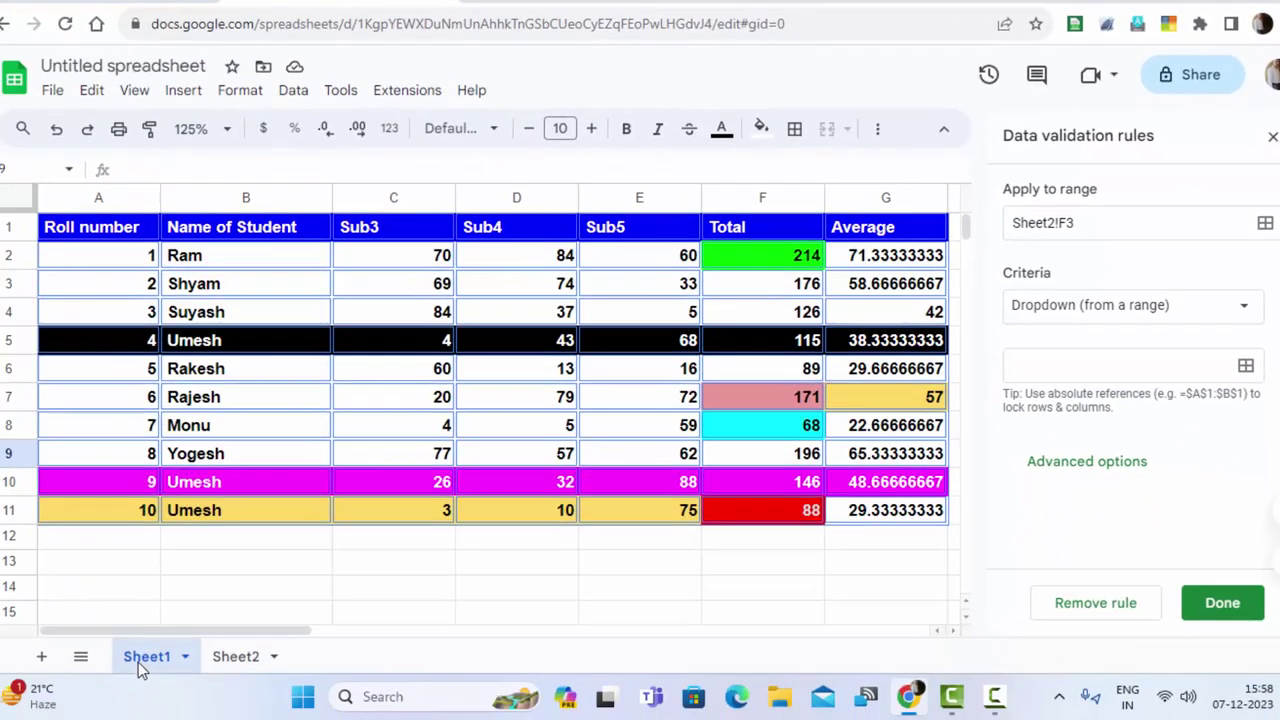
left_click_drag(88, 262, 114, 510)
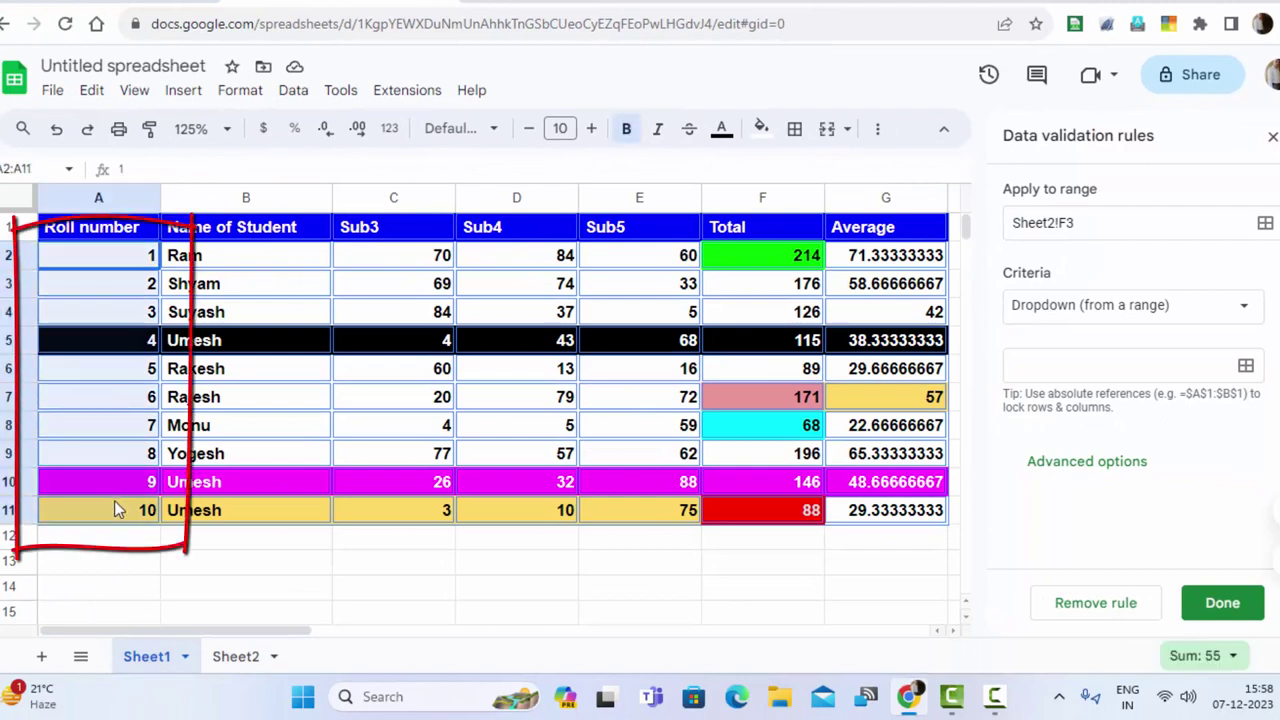
key("Return")
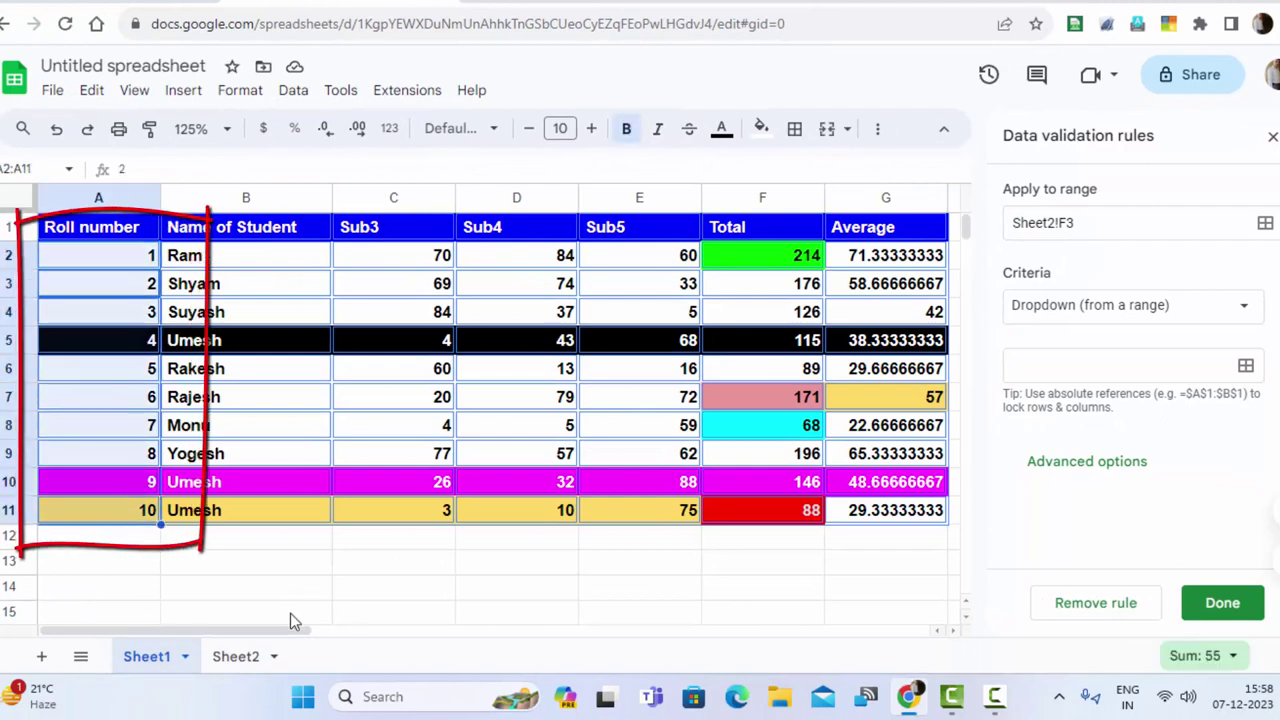
Re-enter the empty source range as Sheet1!A2:A11 and save the dropdown rule.
left_click(1235, 615)
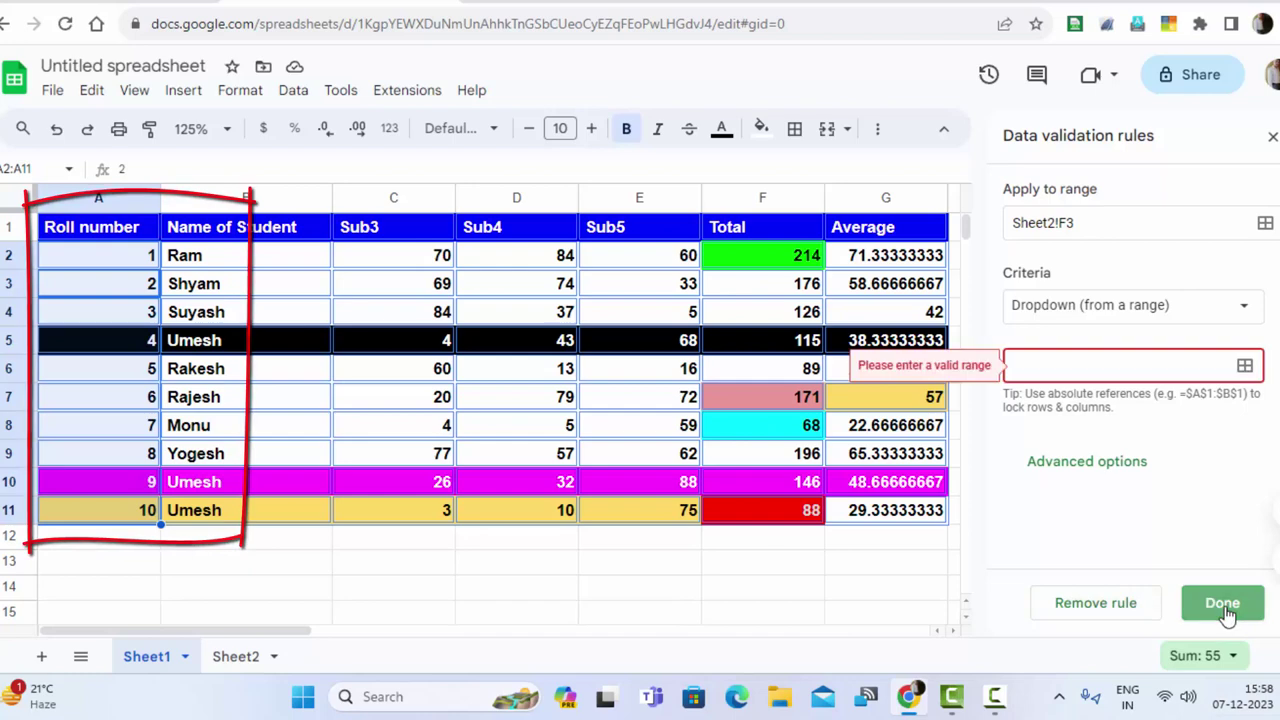
left_click(1067, 357)
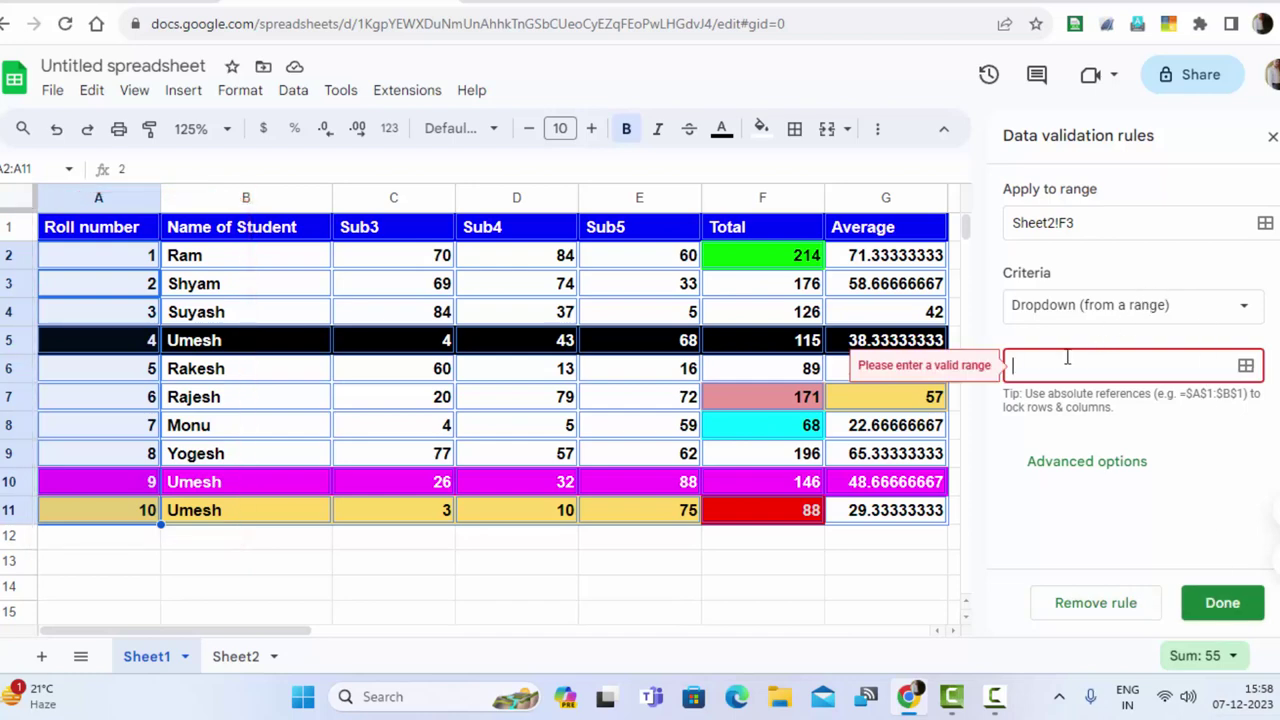
left_click_drag(84, 254, 128, 511)
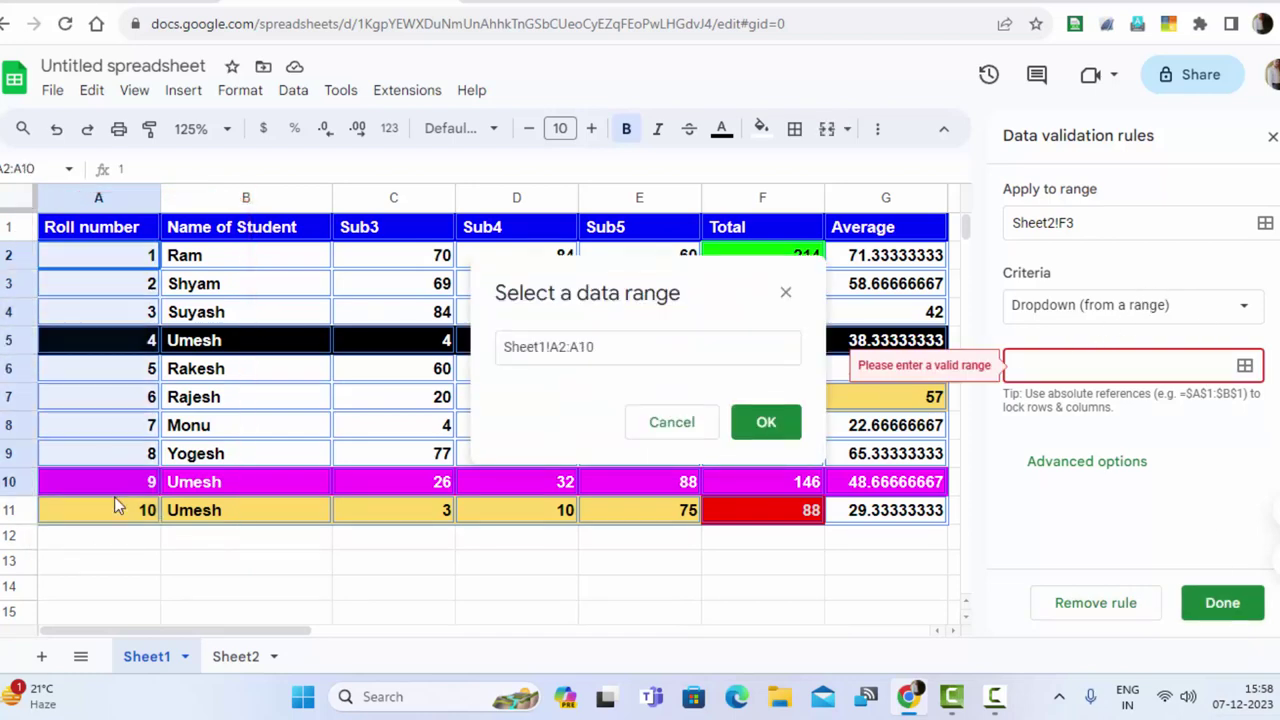
left_click(762, 423)
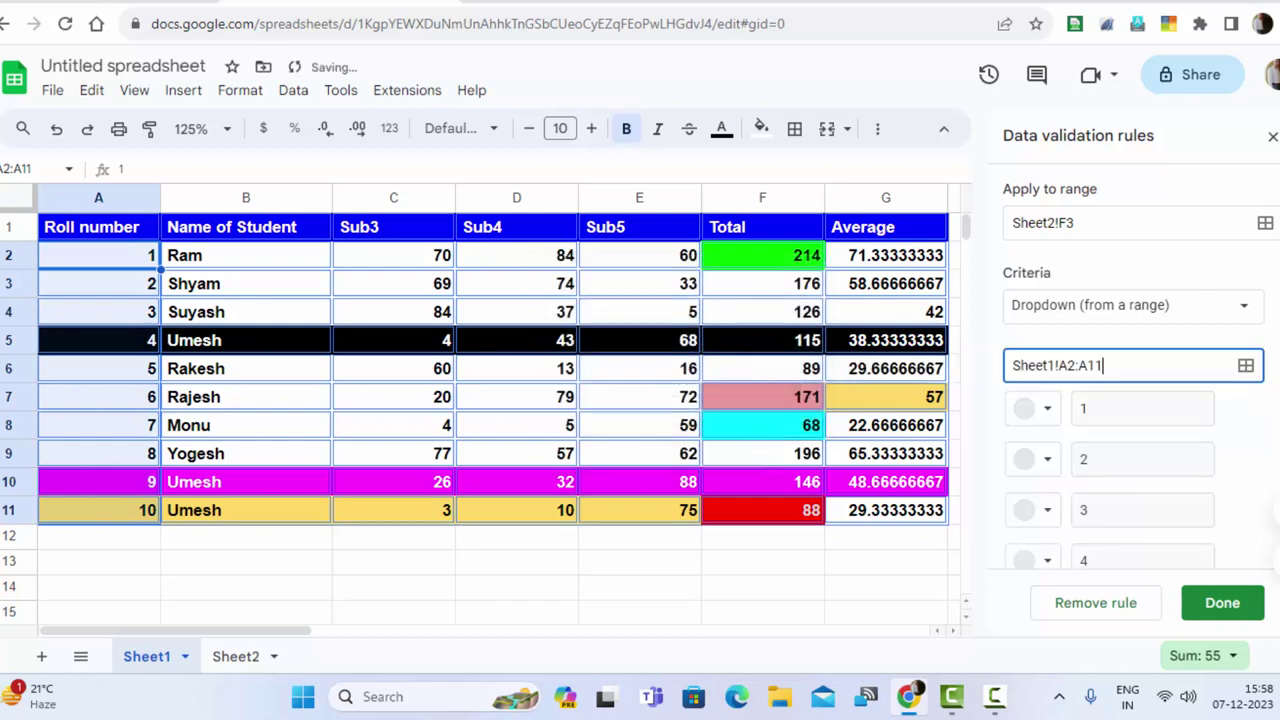
left_click(1226, 610)
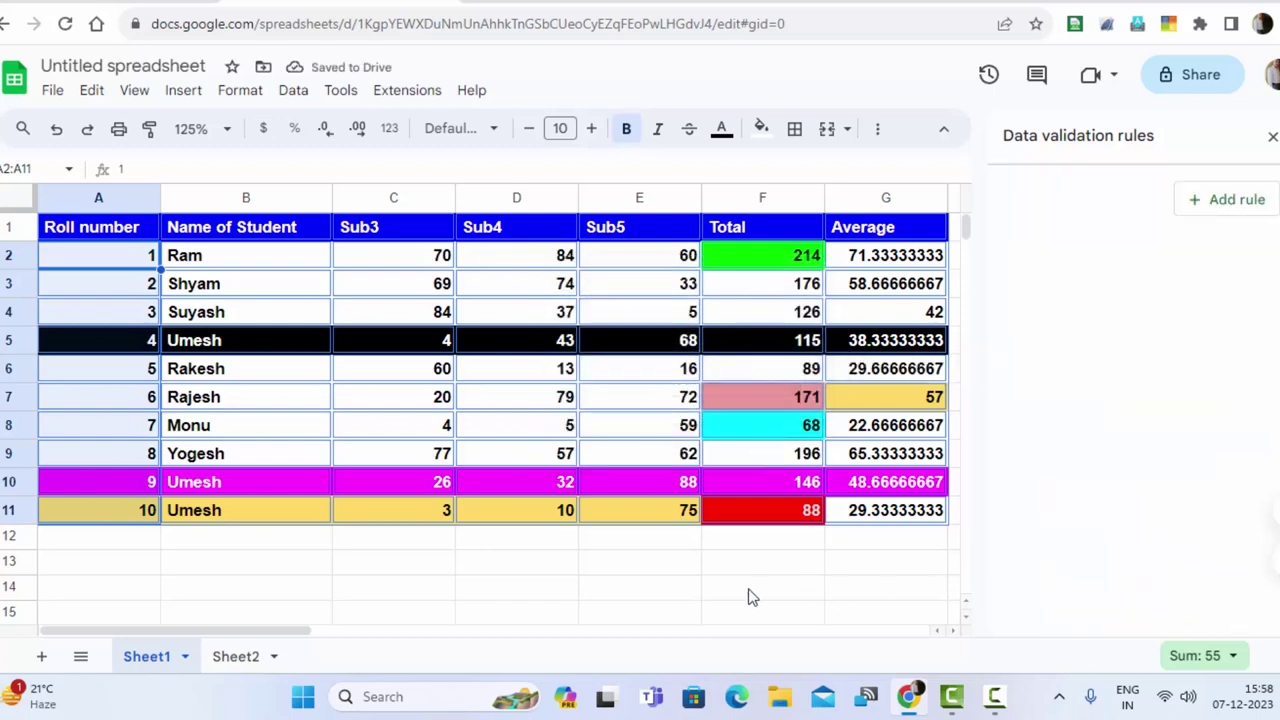
Back on Sheet2, choose roll number 4 in F3's new dropdown.
left_click(236, 656)
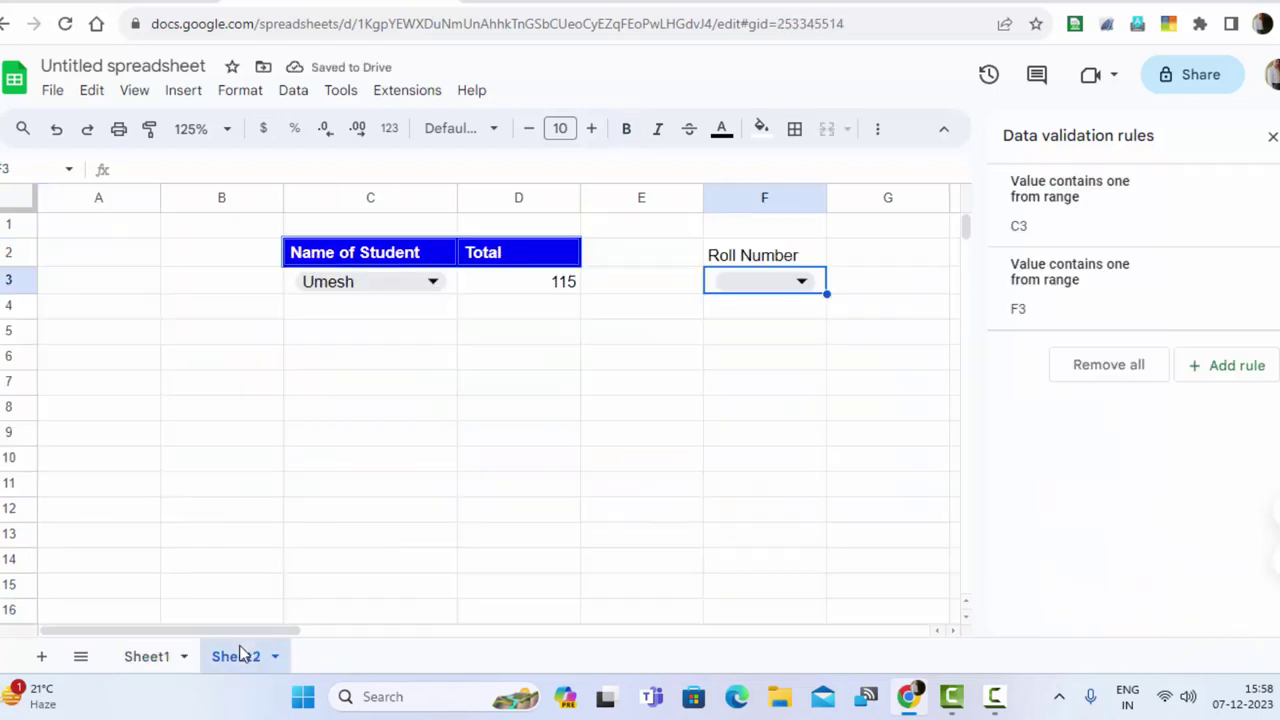
left_click(801, 282)
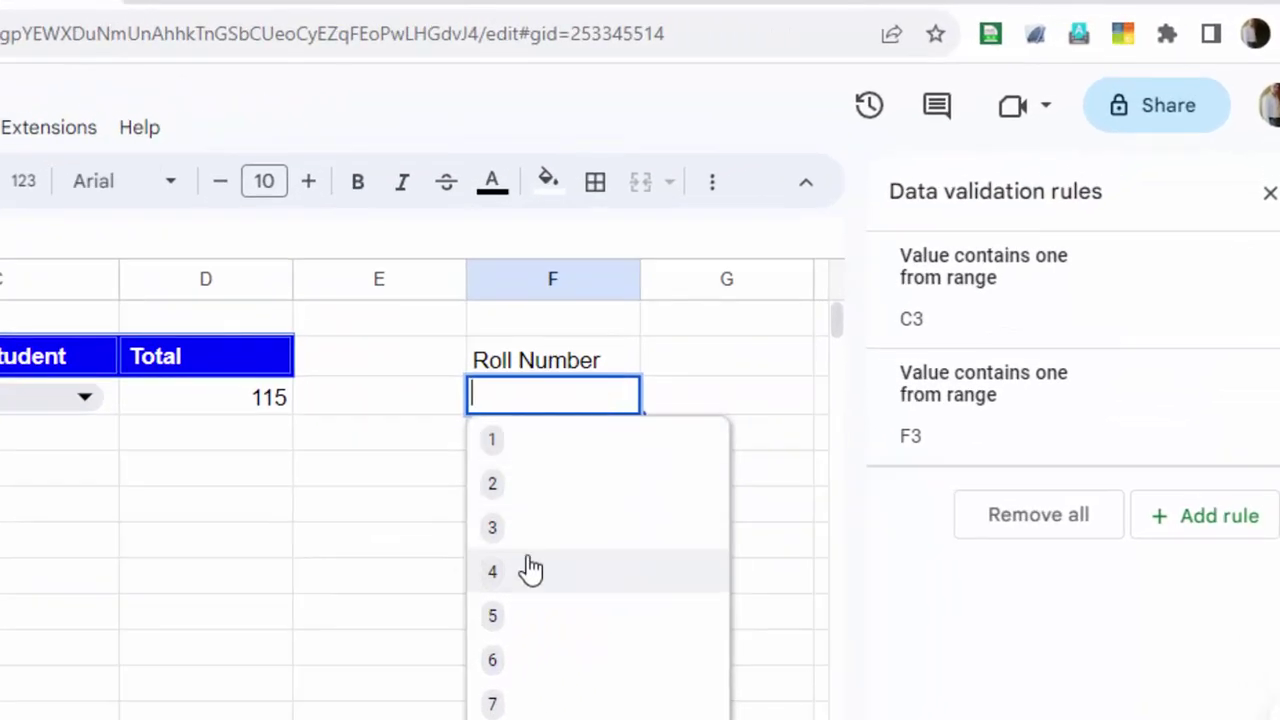
left_click(529, 571)
left_click(1268, 193)
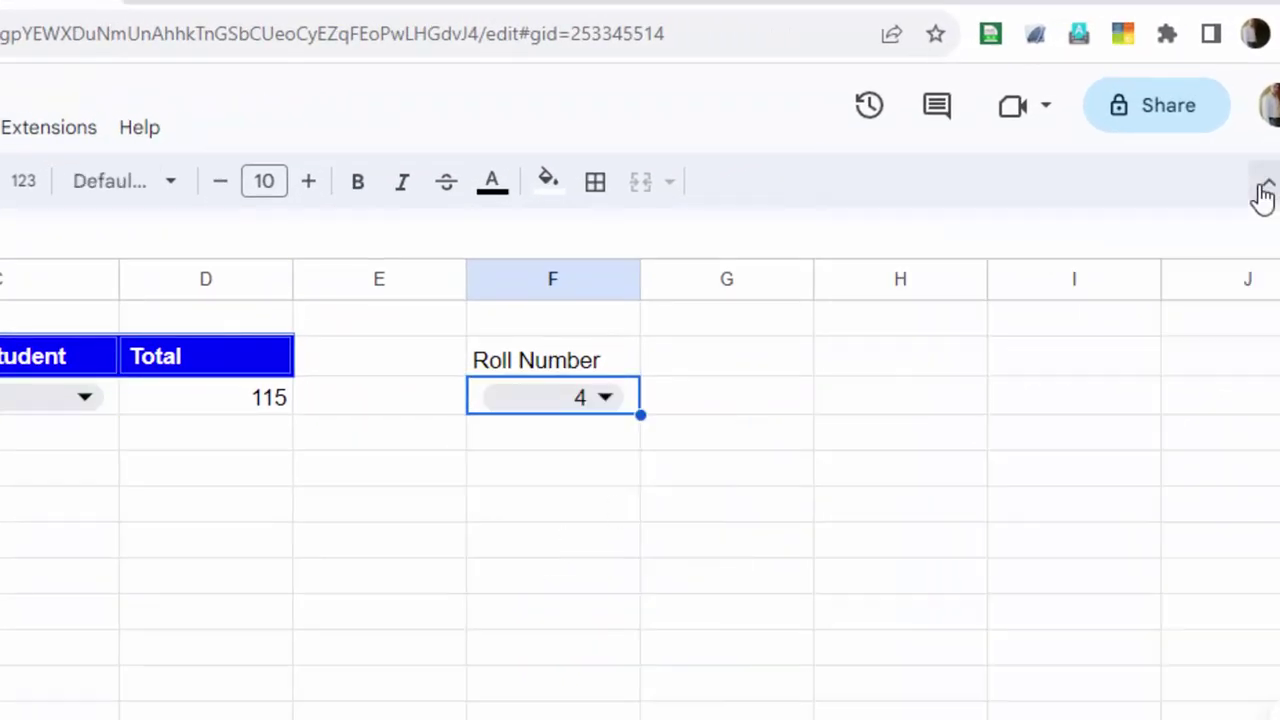
left_click(697, 368)
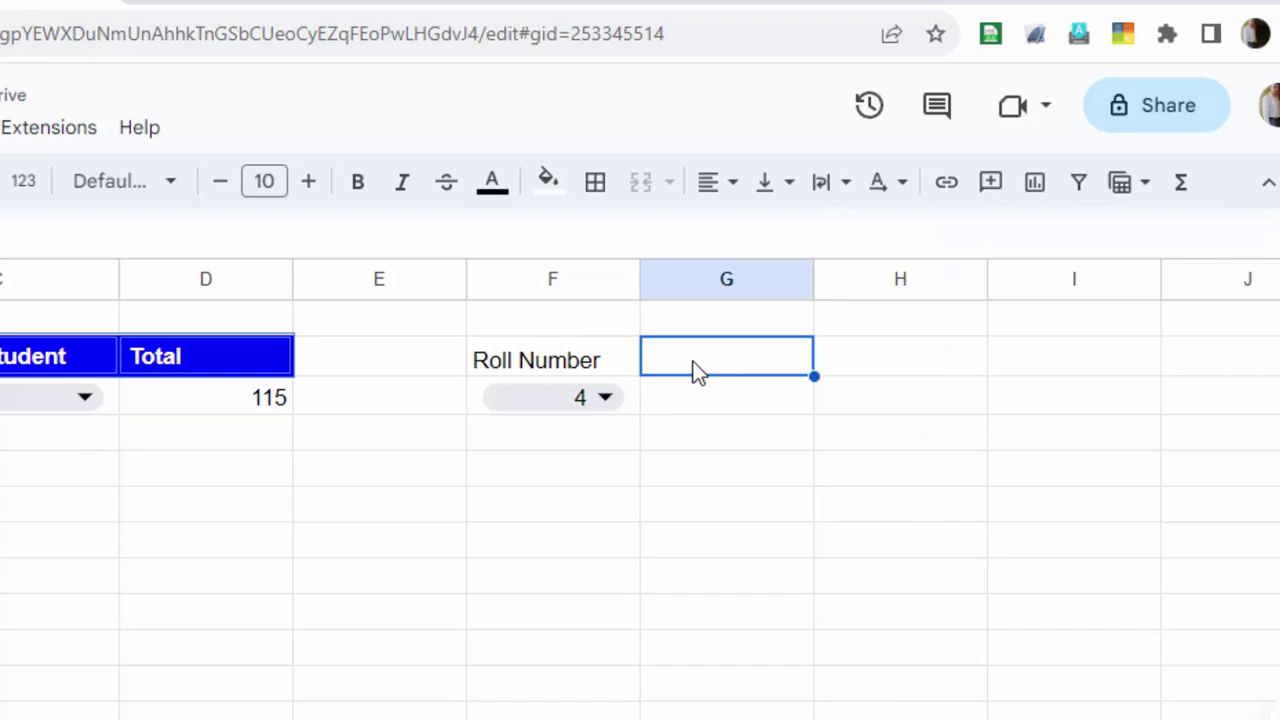
Copy the Total heading from D2 into G2 on Sheet2.
right_click(270, 350)
left_click(372, 247)
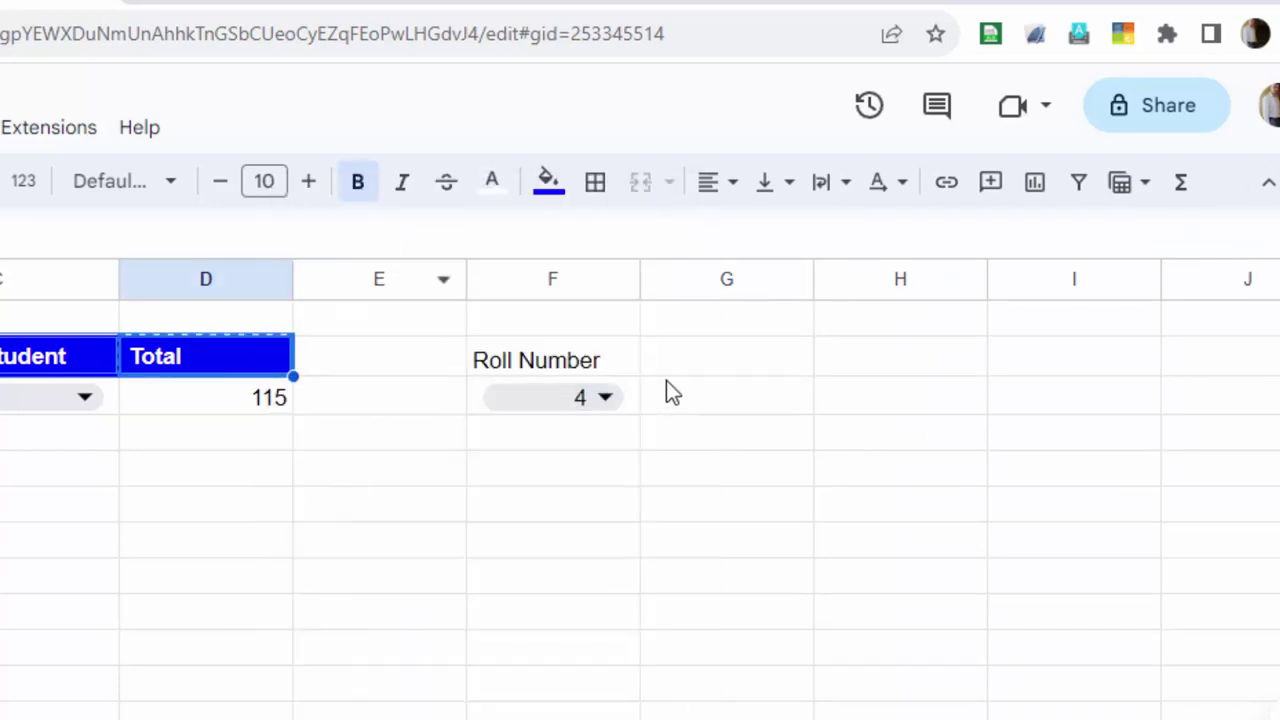
left_click(686, 358)
type("Total")
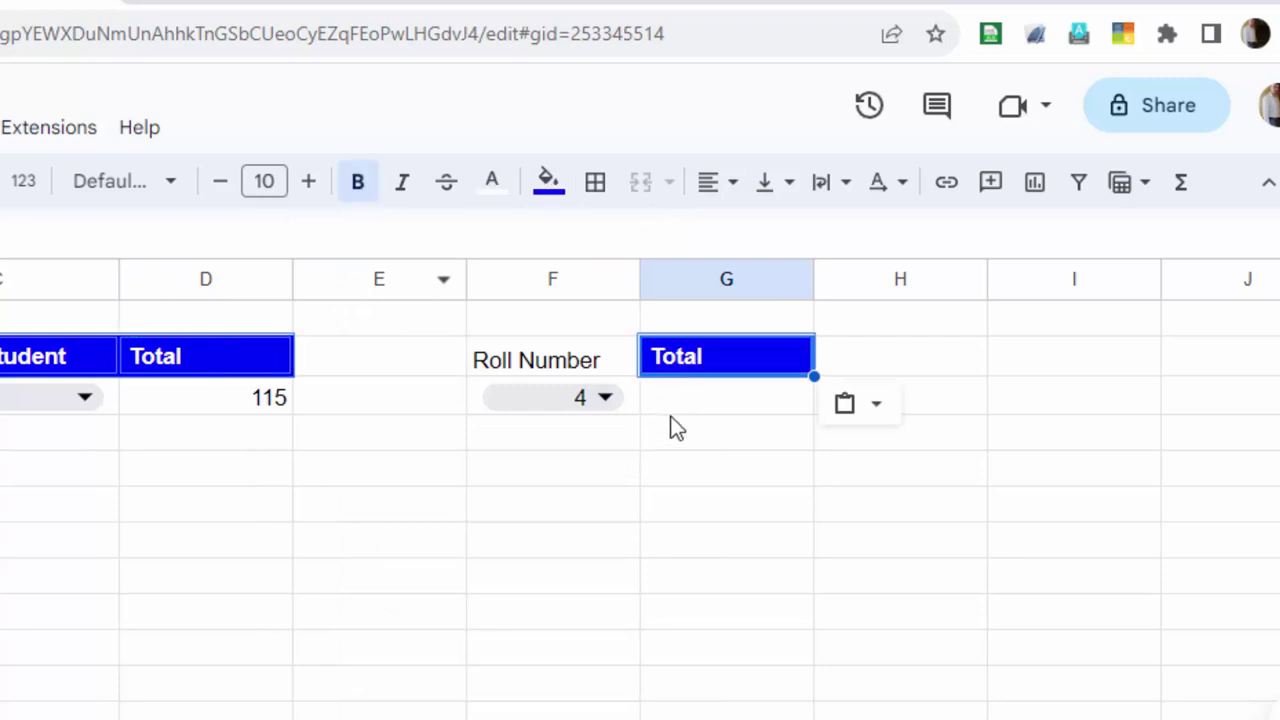
Enter =XLOOKUP(F3,Sheet1!A2:A11,Sheet1!F2:F11) in G3, returning a Total of 115.
left_click(708, 400)
type("=")
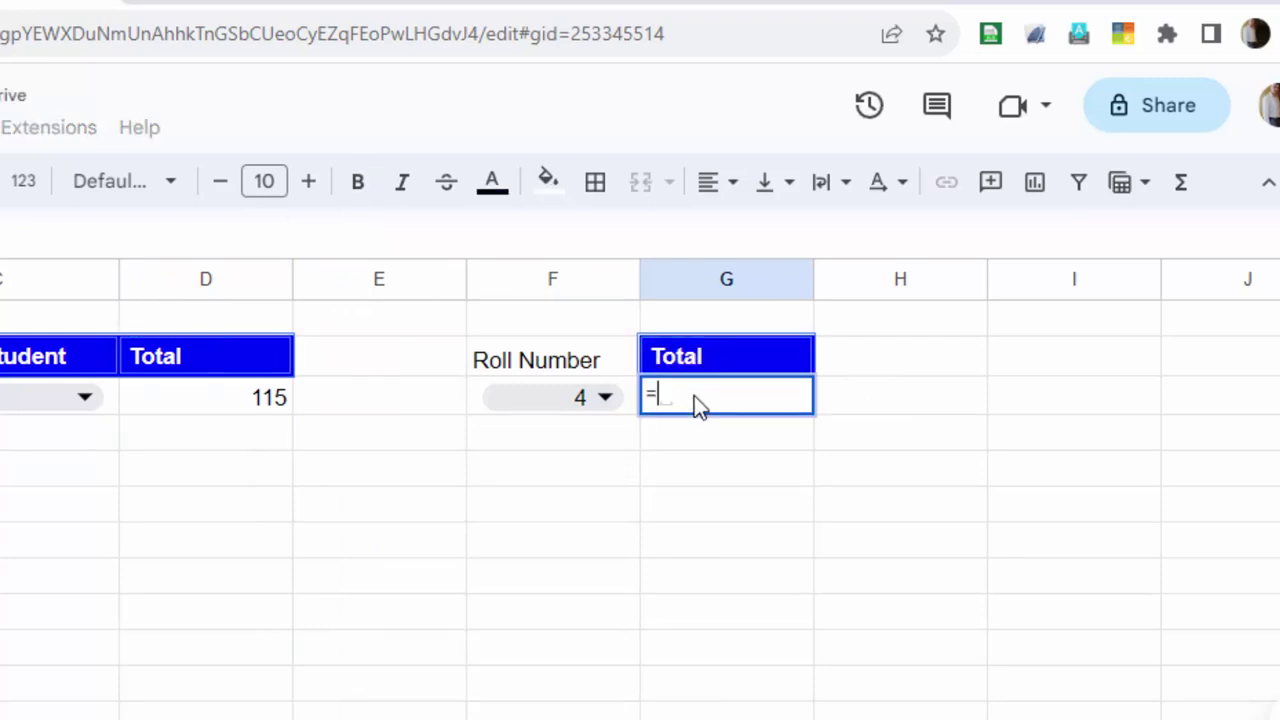
type("xl")
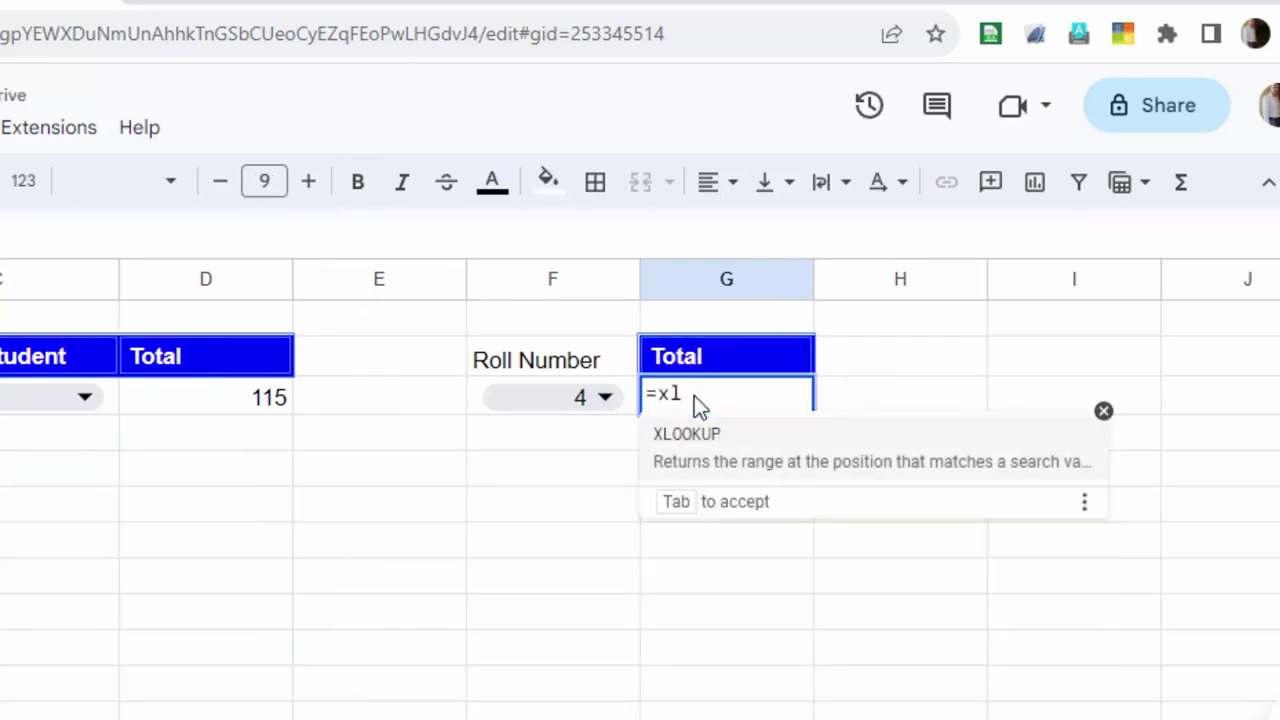
key("Tab")
left_click(809, 280)
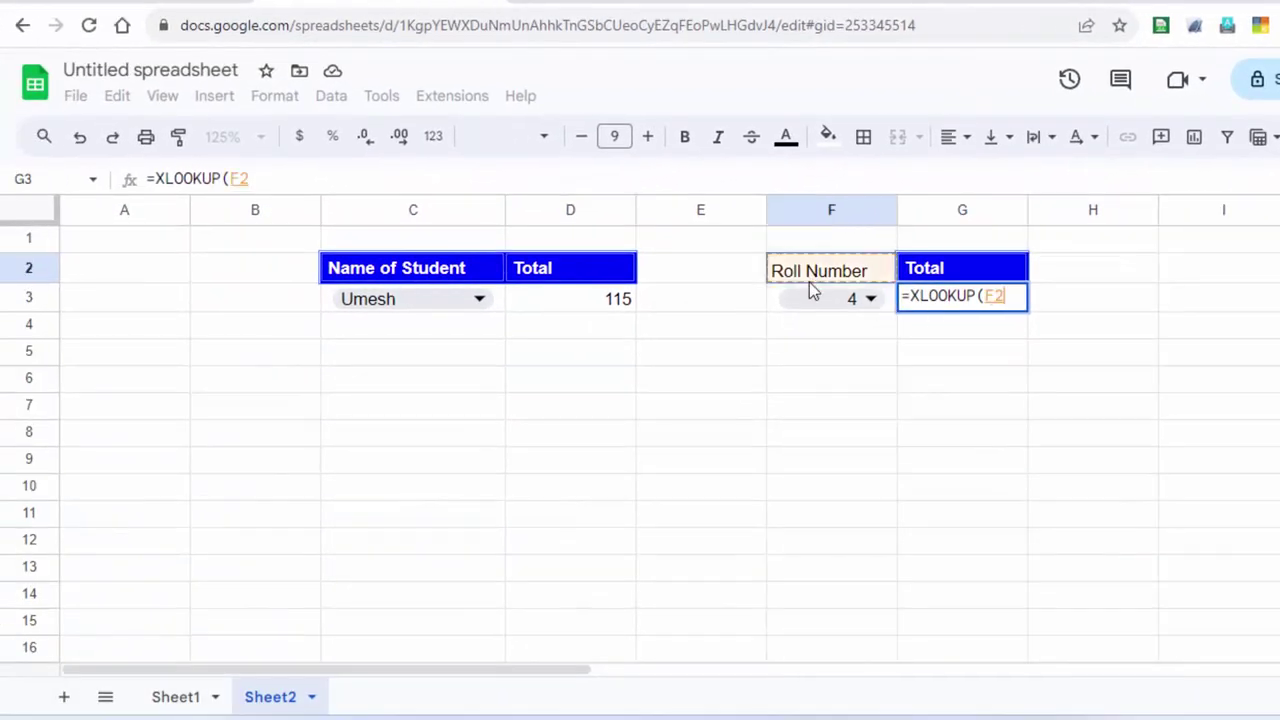
left_click(808, 298)
type(",")
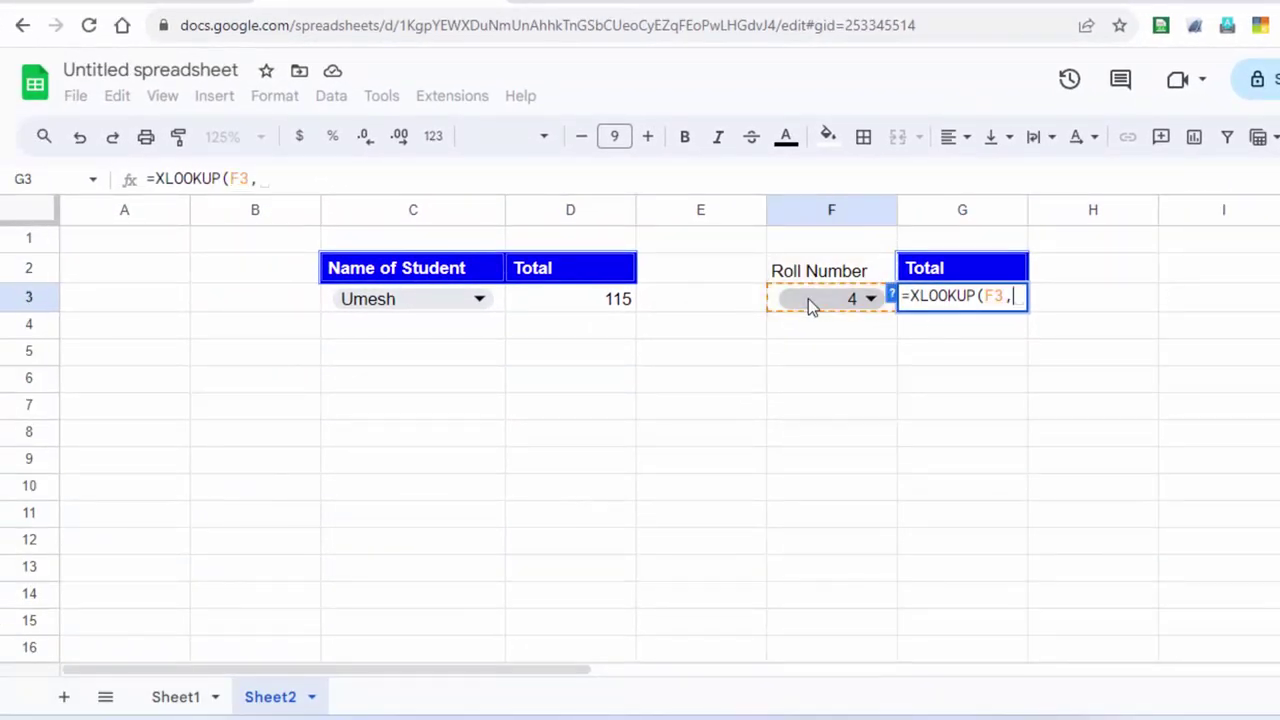
left_click(172, 698)
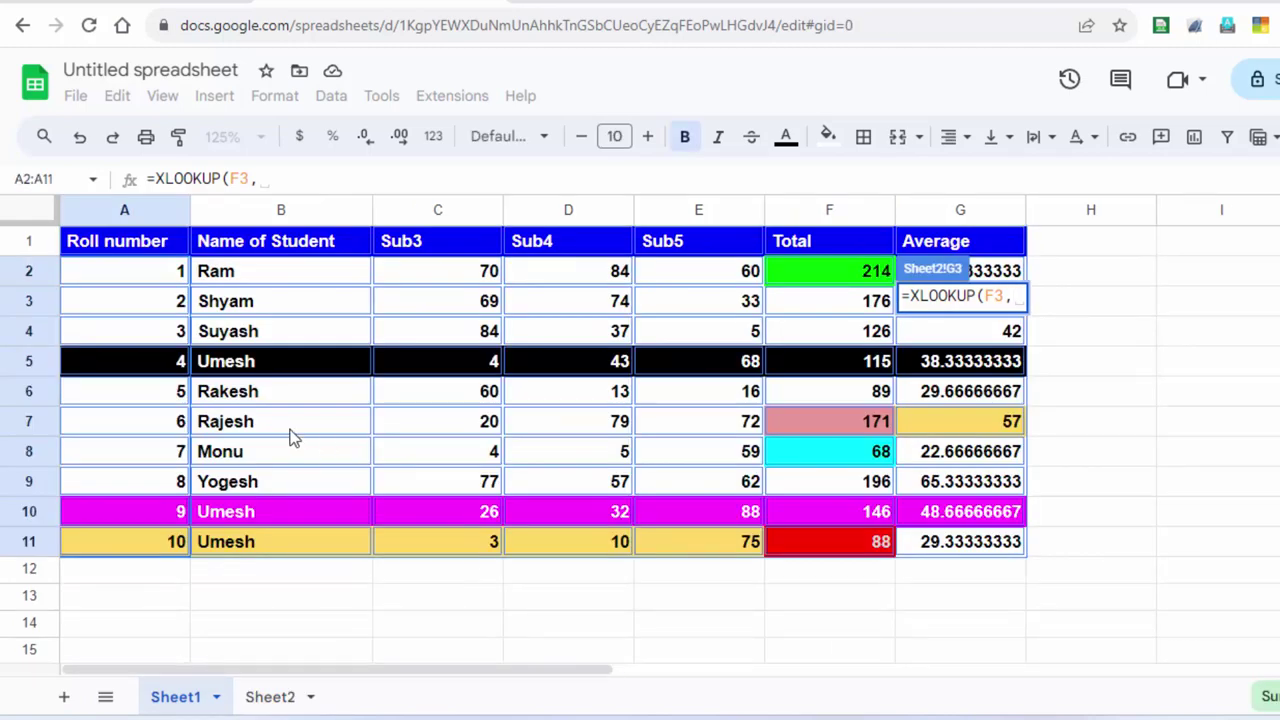
left_click_drag(128, 280, 155, 543)
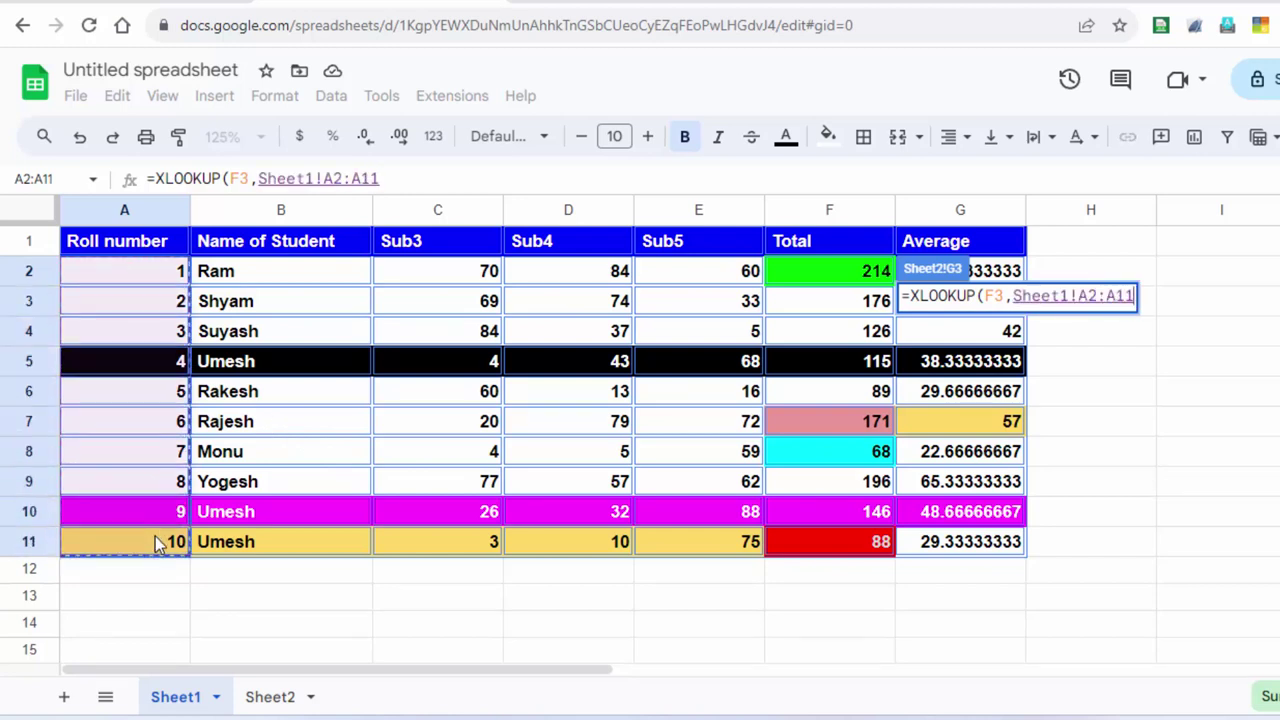
type(",")
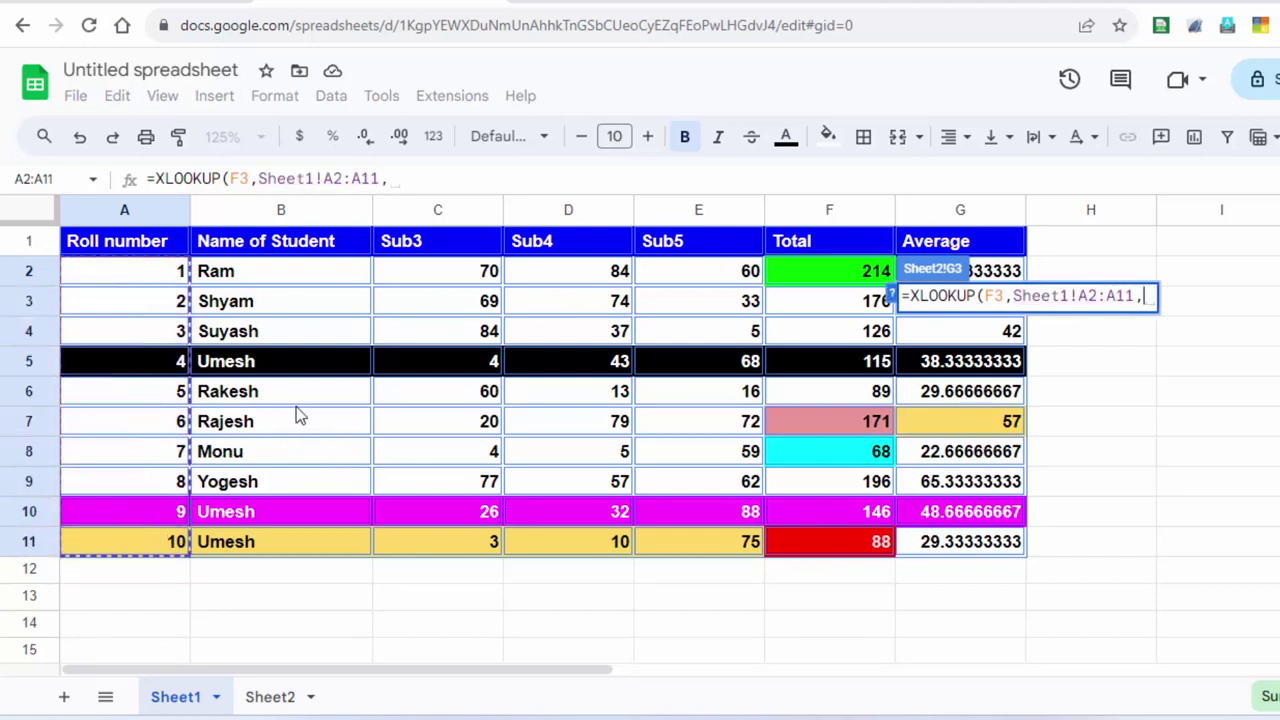
left_click_drag(858, 277, 846, 556)
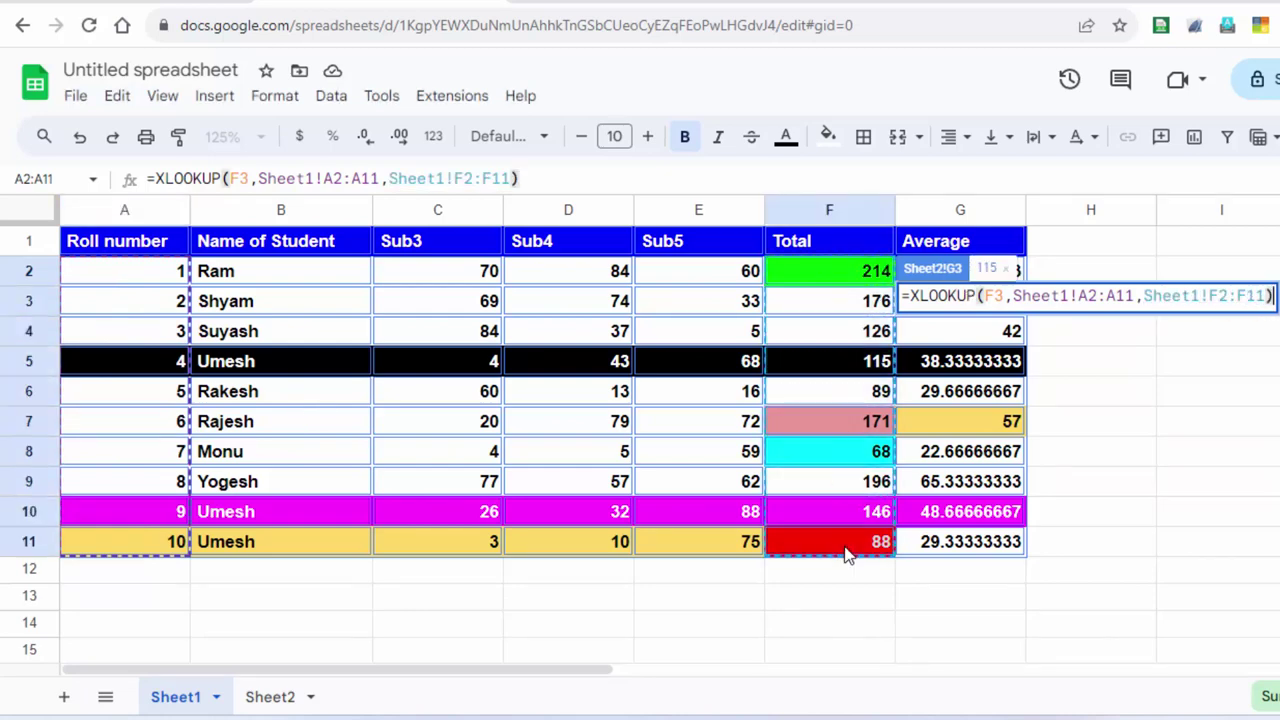
key("Return")
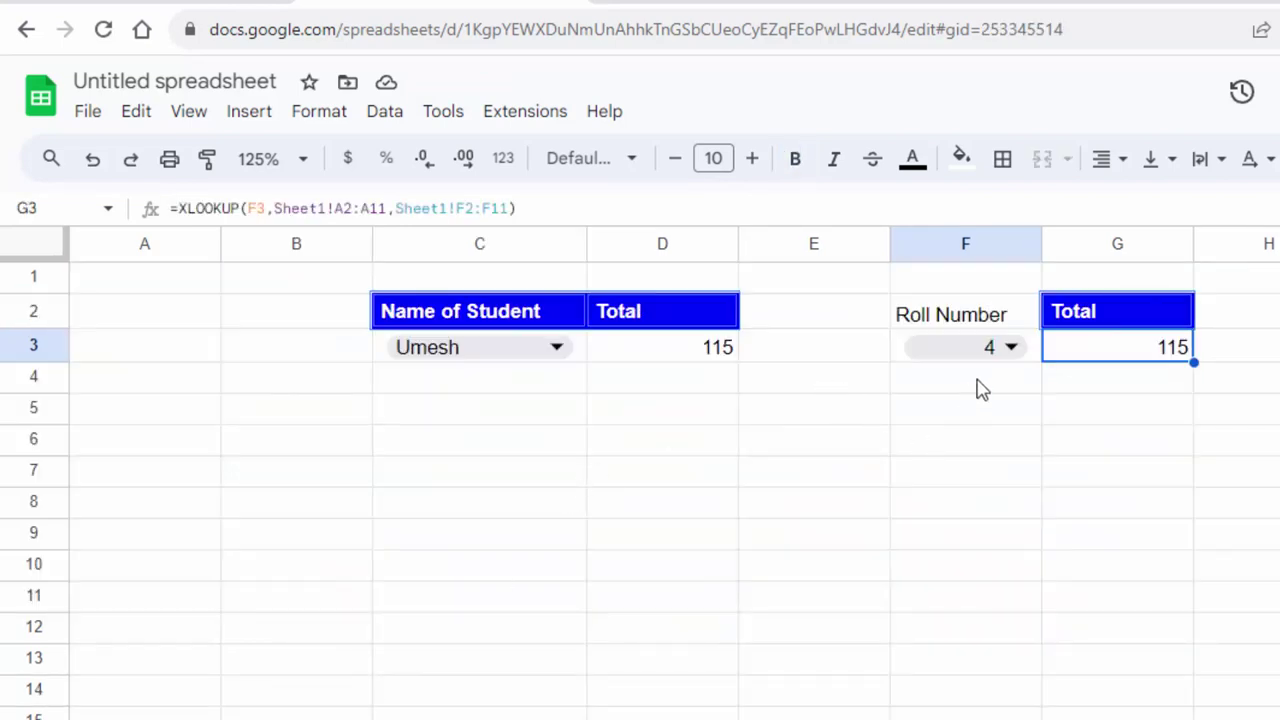
Switch F3's roll number to 6, then to 10, so G3 shows Total 88.
left_click(1003, 350)
left_click(953, 575)
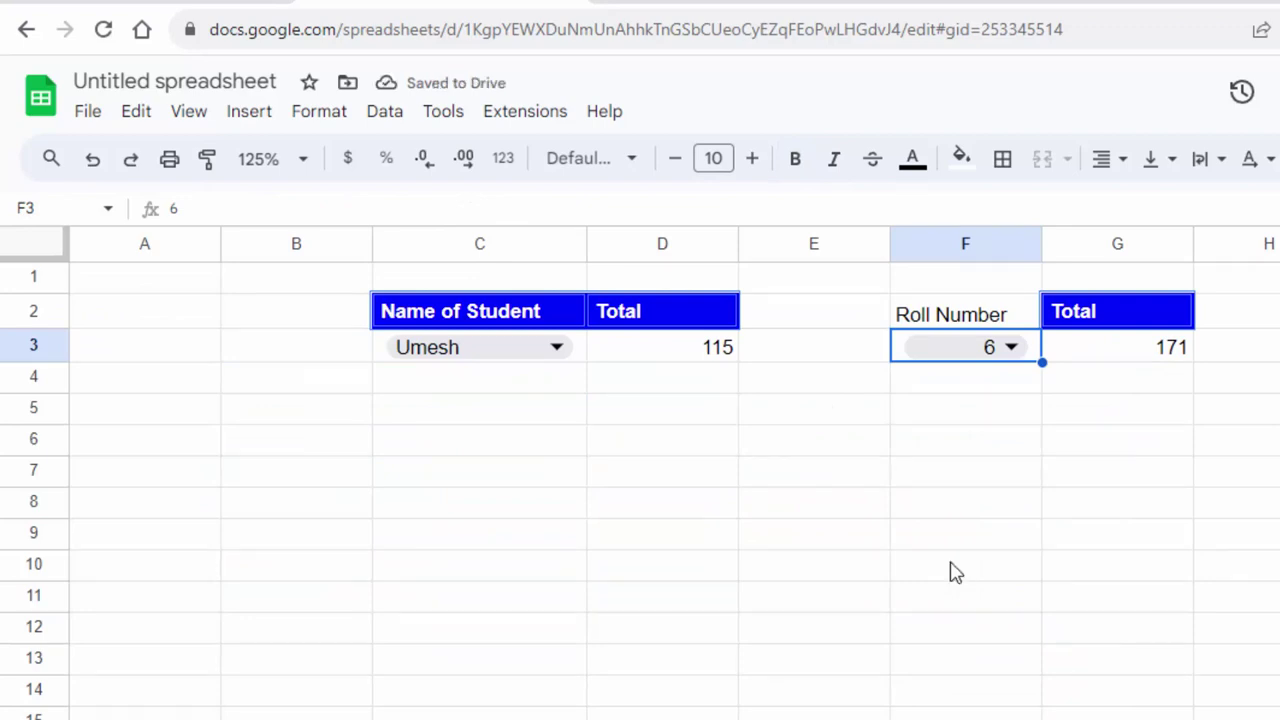
left_click(1012, 350)
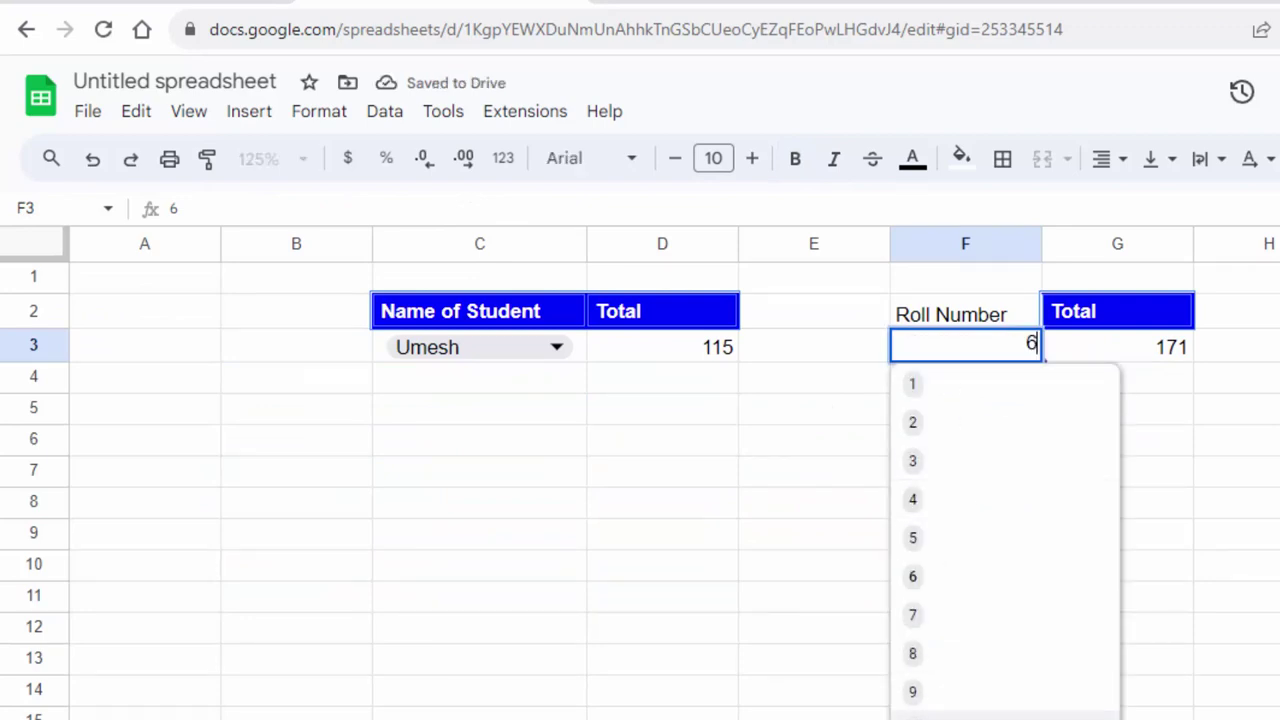
left_click(912, 712)
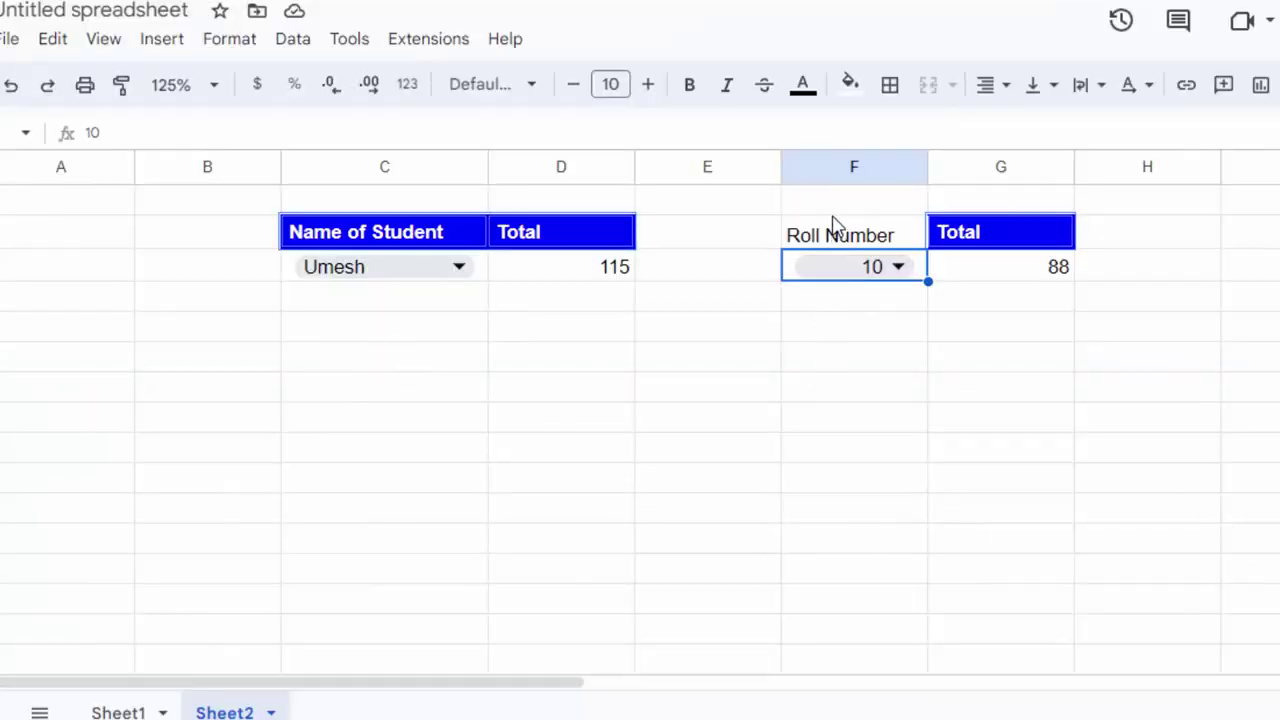
Delete the Total lookup column G and type the header Sub5 in G2.
right_click(1002, 168)
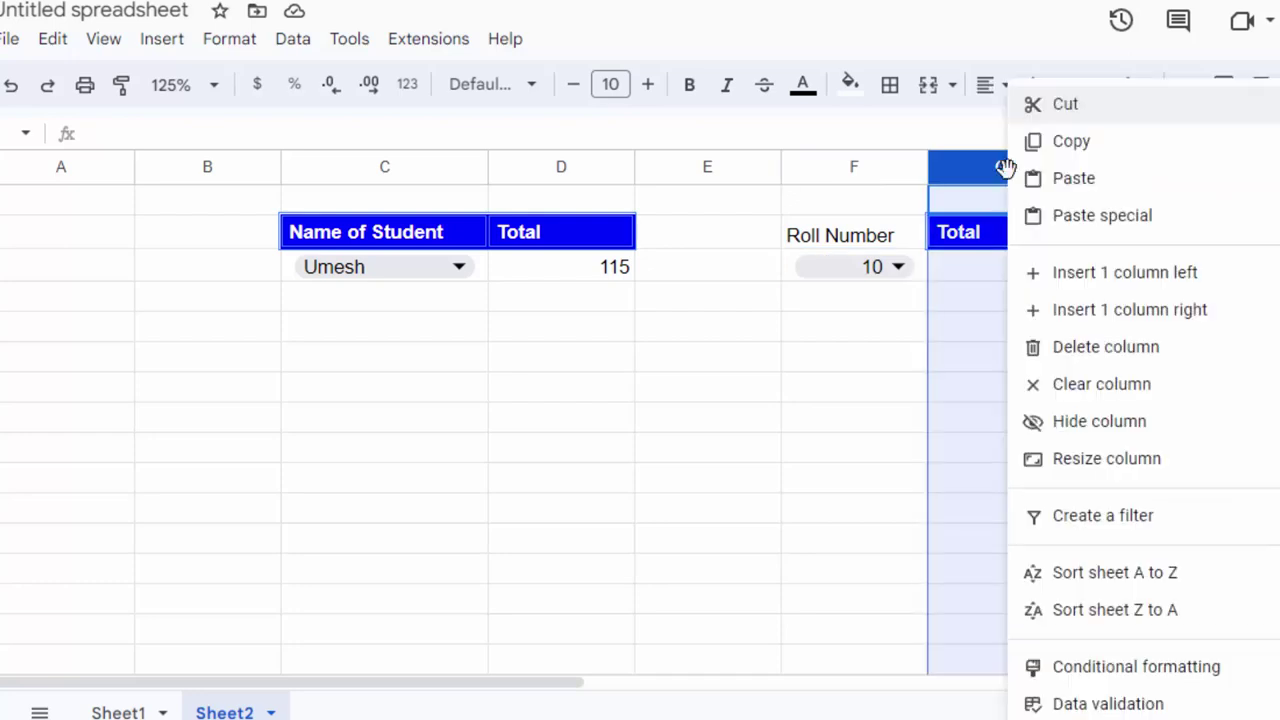
left_click(1125, 360)
left_click(1030, 255)
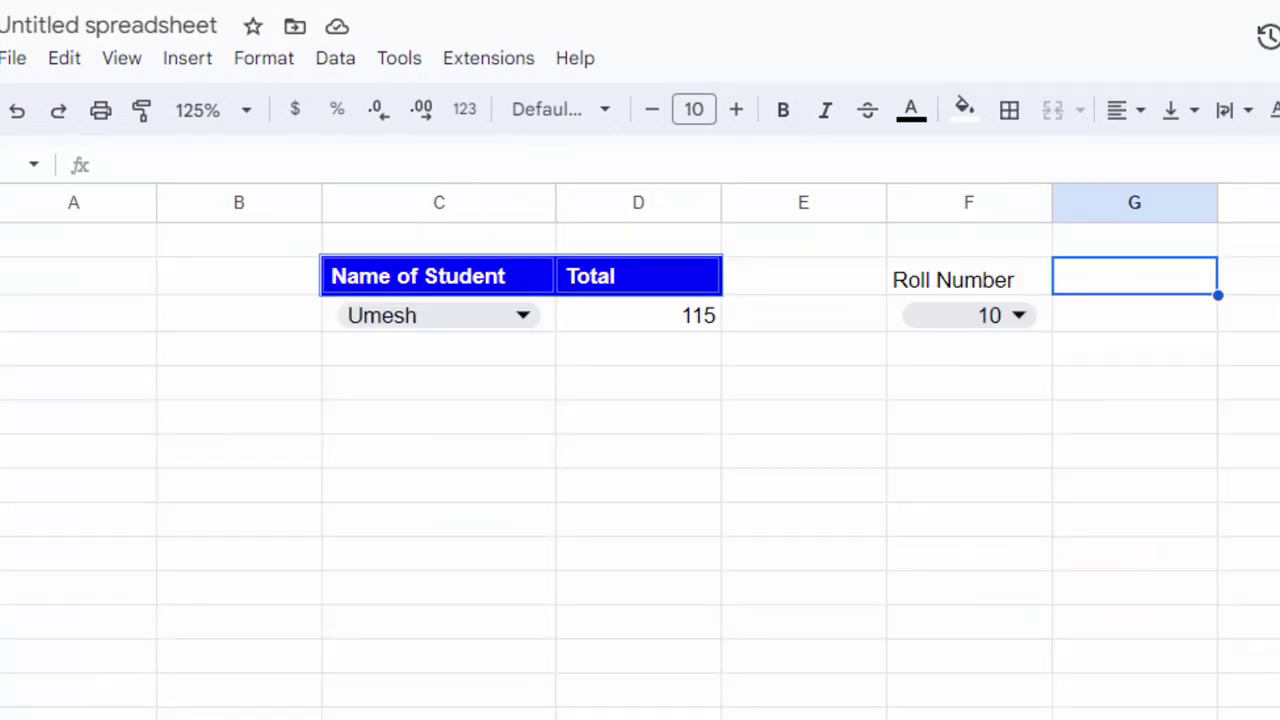
type("Su")
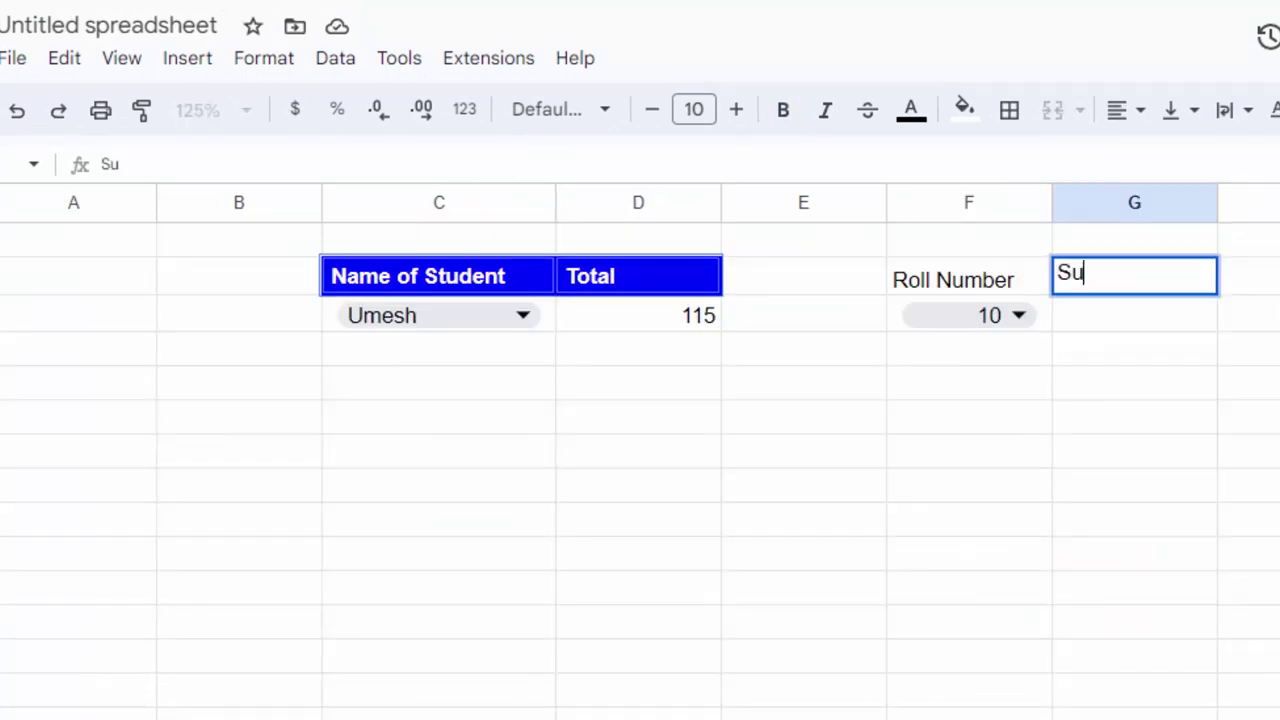
type("b5")
left_click(1190, 328)
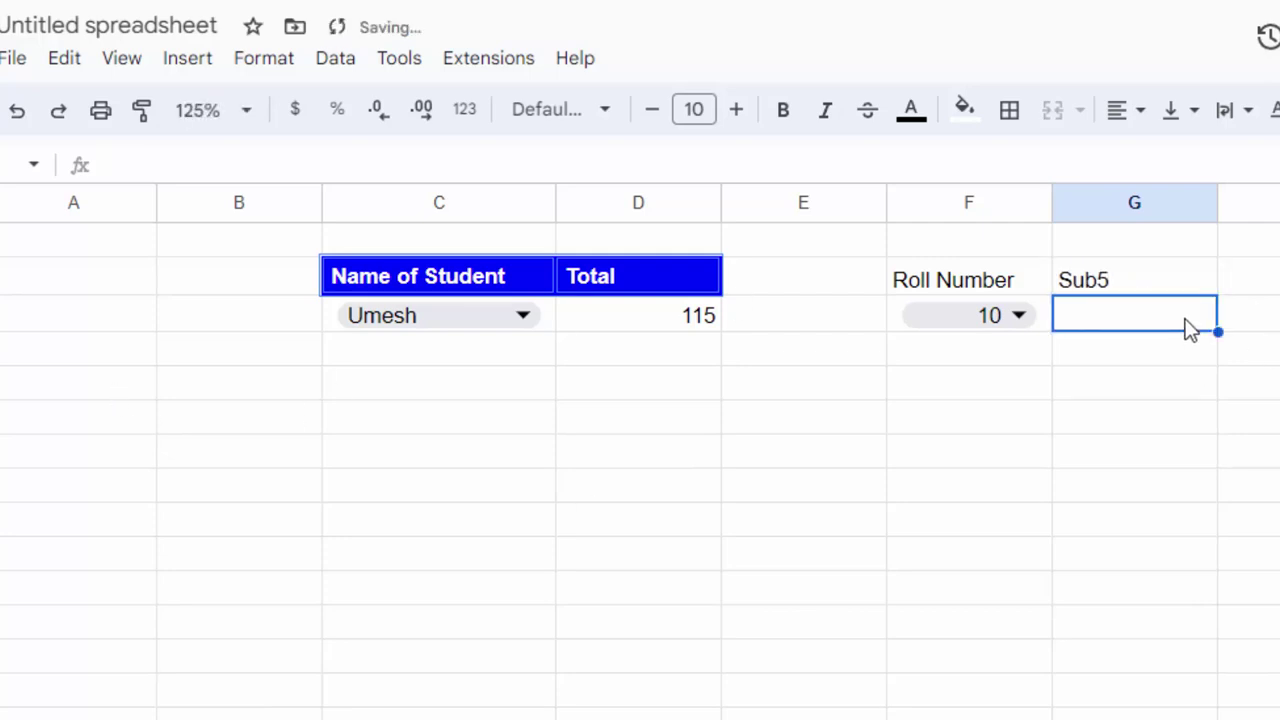
Enter =XLOOKUP(F3,Sheet1!A2:A11,Sheet1!E2:E11) in G3, returning a Sub5 mark of 75.
type("=xlook")
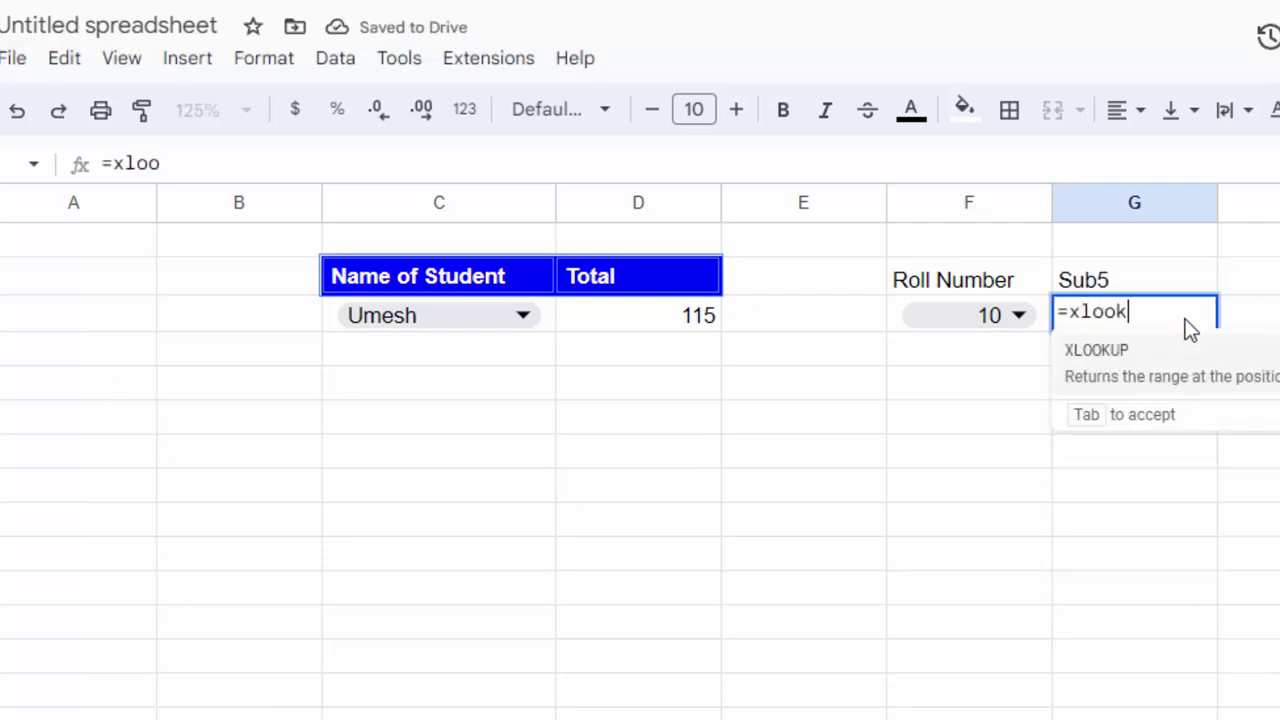
key("Tab")
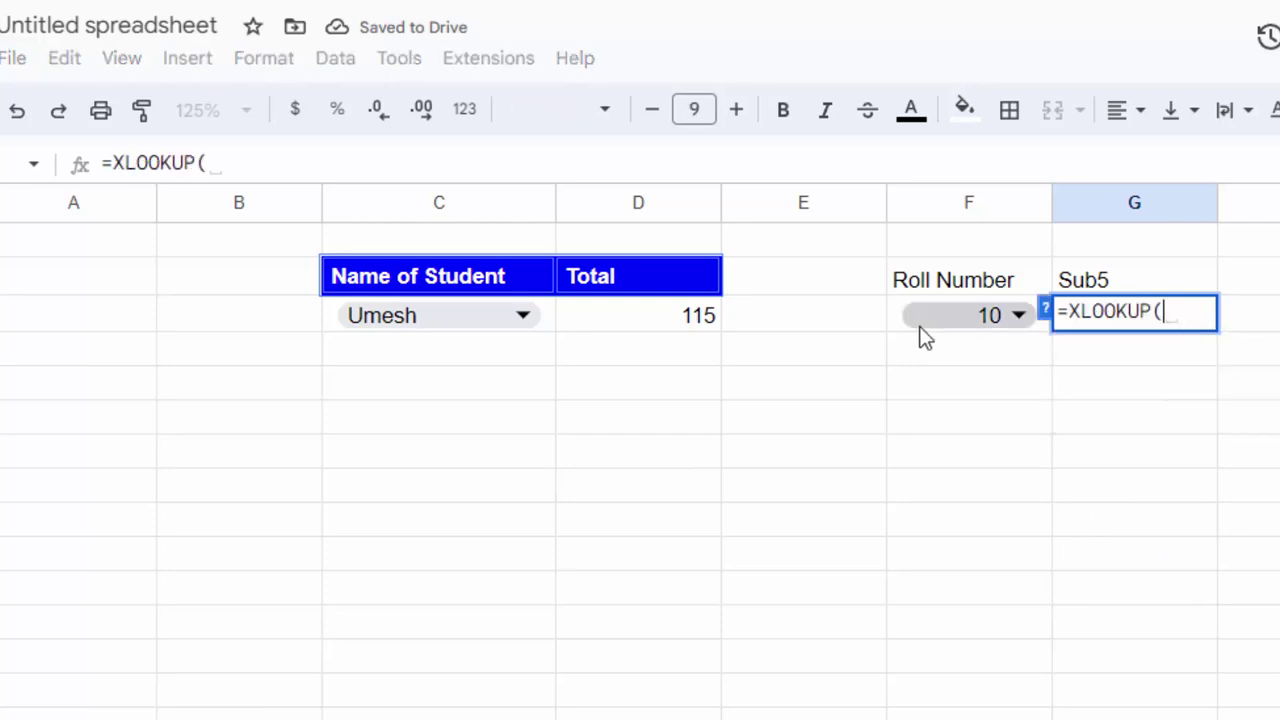
left_click(922, 328)
type(",")
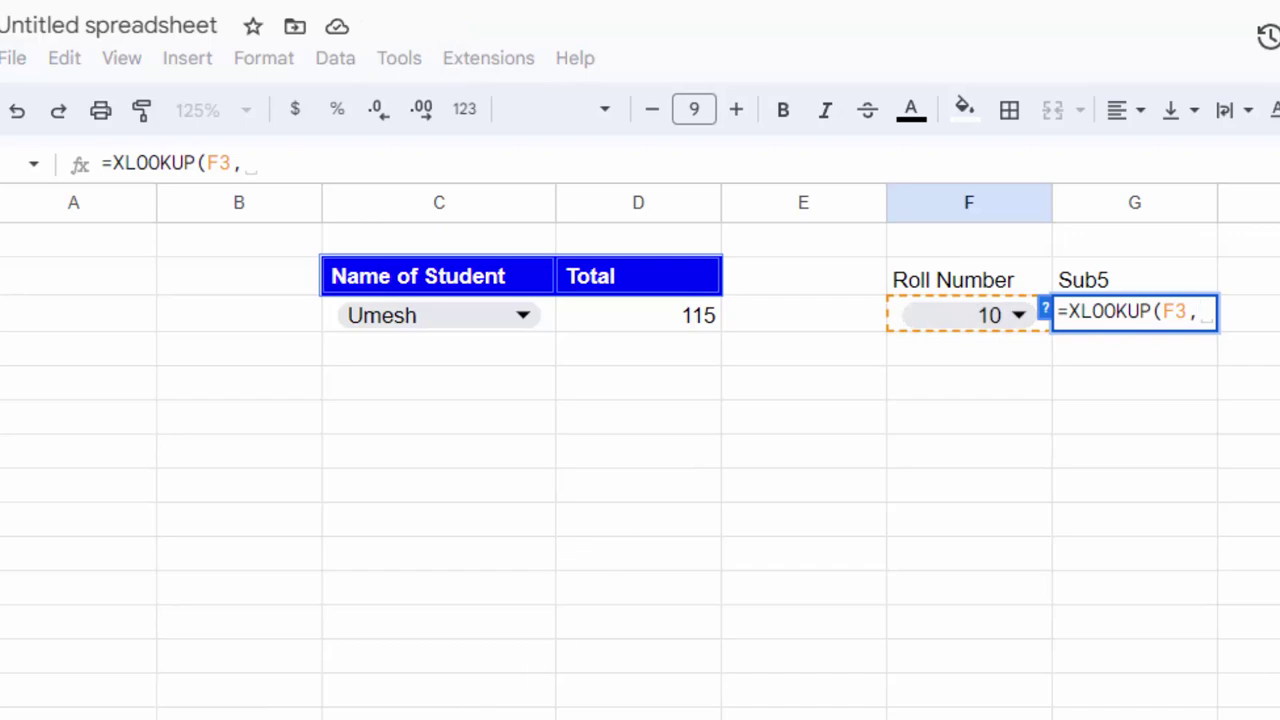
key("ctrl+shift+Page_Up")
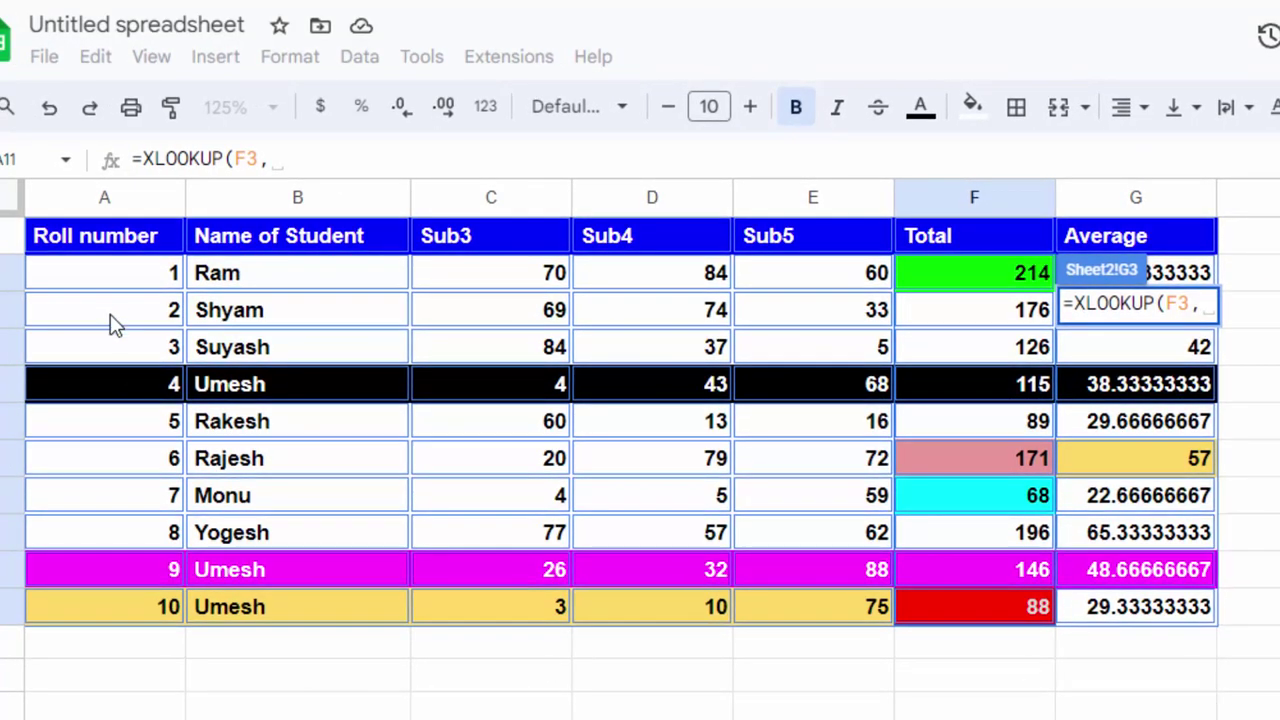
mouse_move(115, 269)
left_mouse_down()
mouse_move(90, 453)
mouse_move(110, 632)
left_mouse_up()
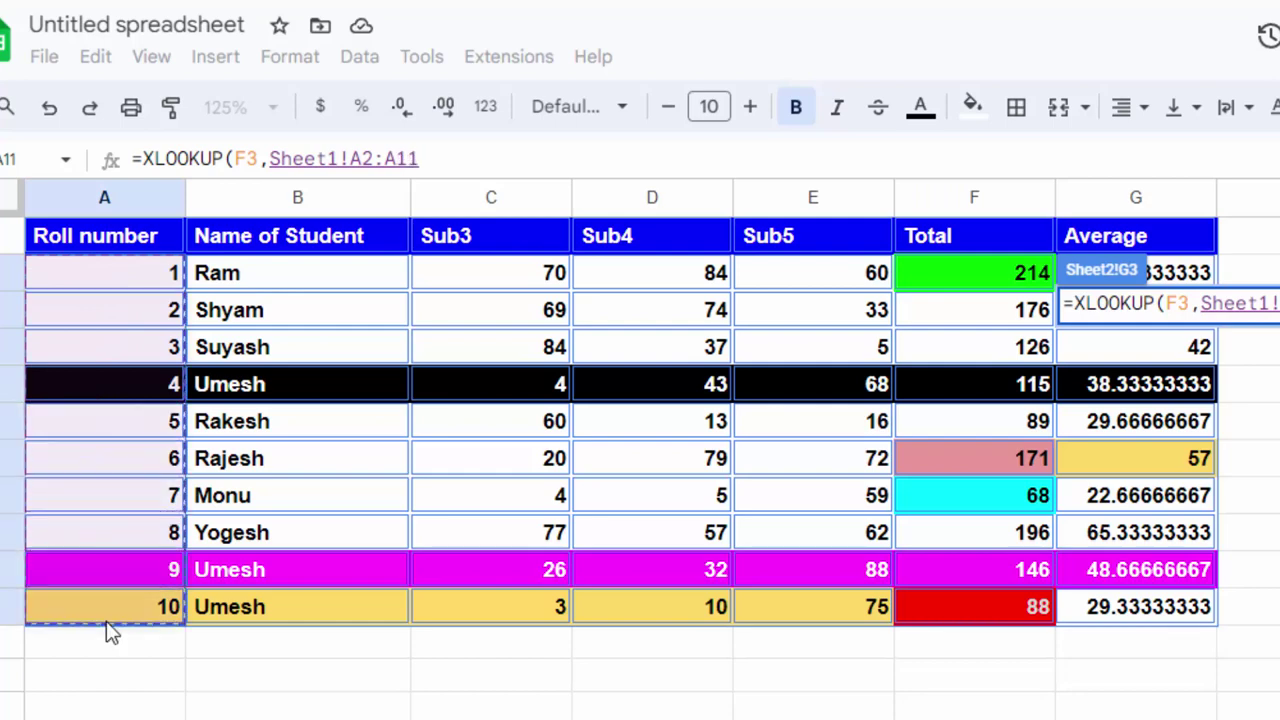
type(",")
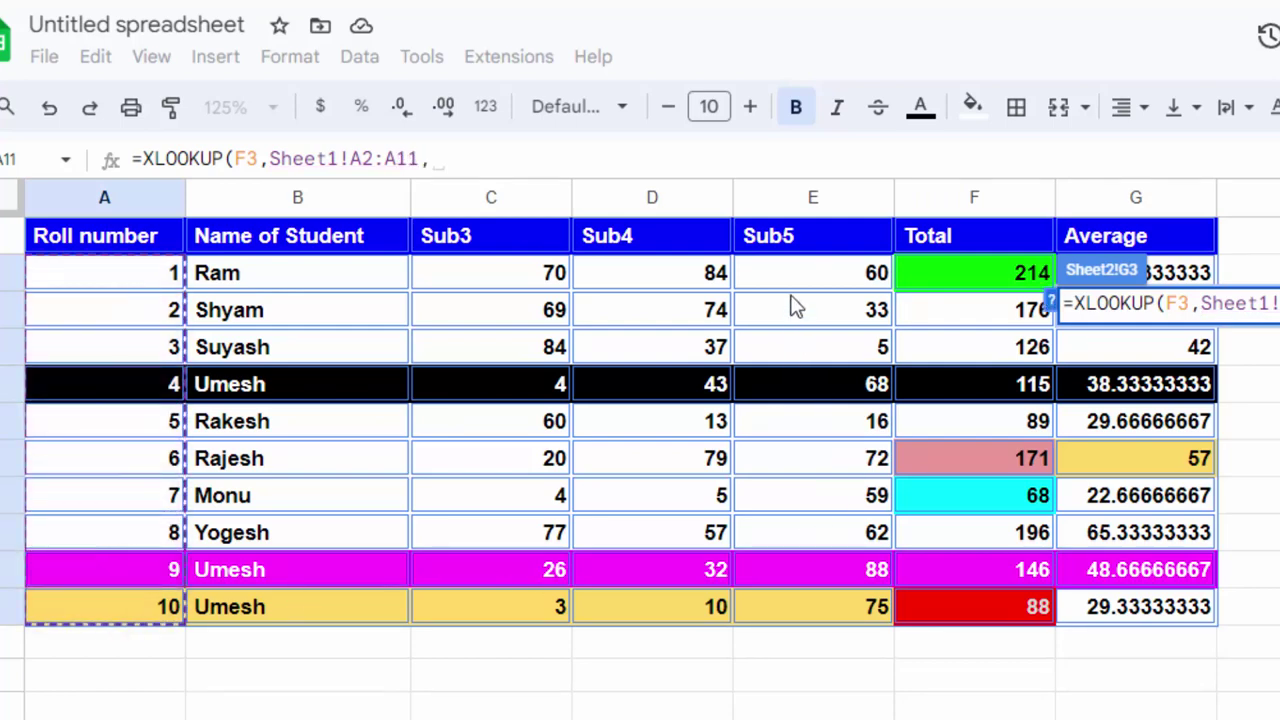
left_click_drag(795, 280, 791, 614)
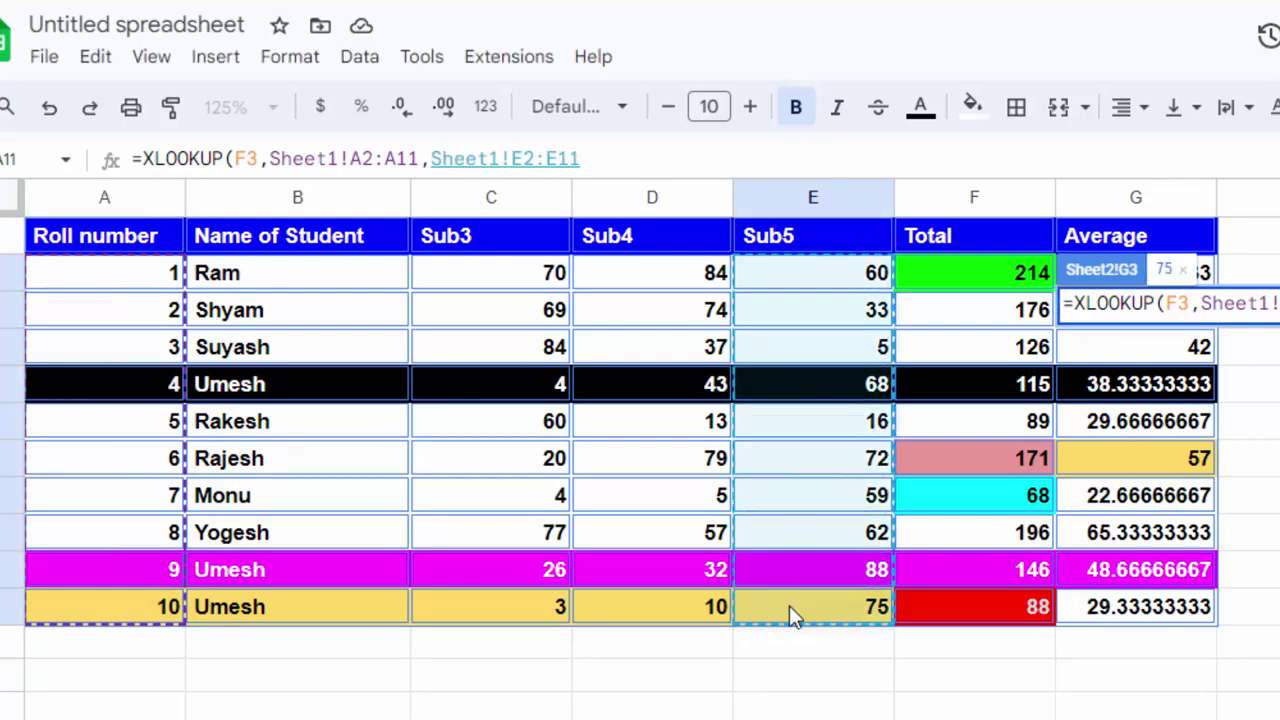
key("Return")
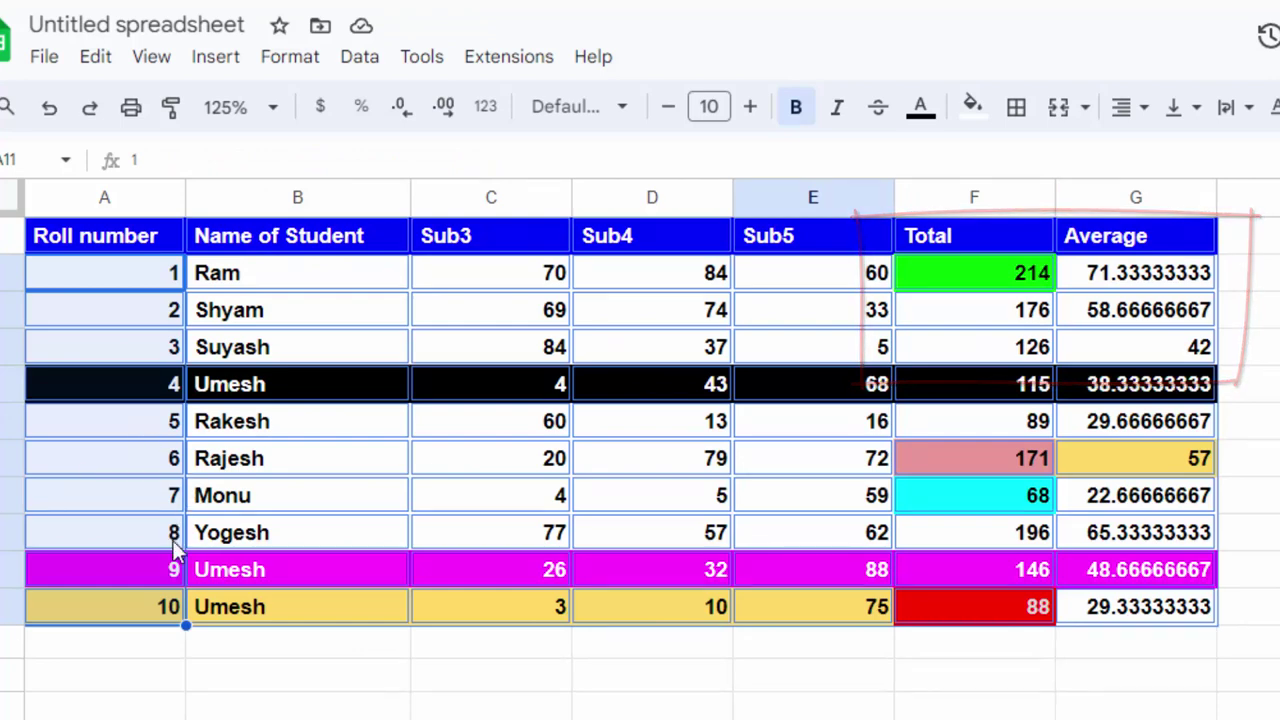
Fill Sheet1 cell E11, roll 10's Sub5 mark of 75, with yellow.
left_click(821, 612)
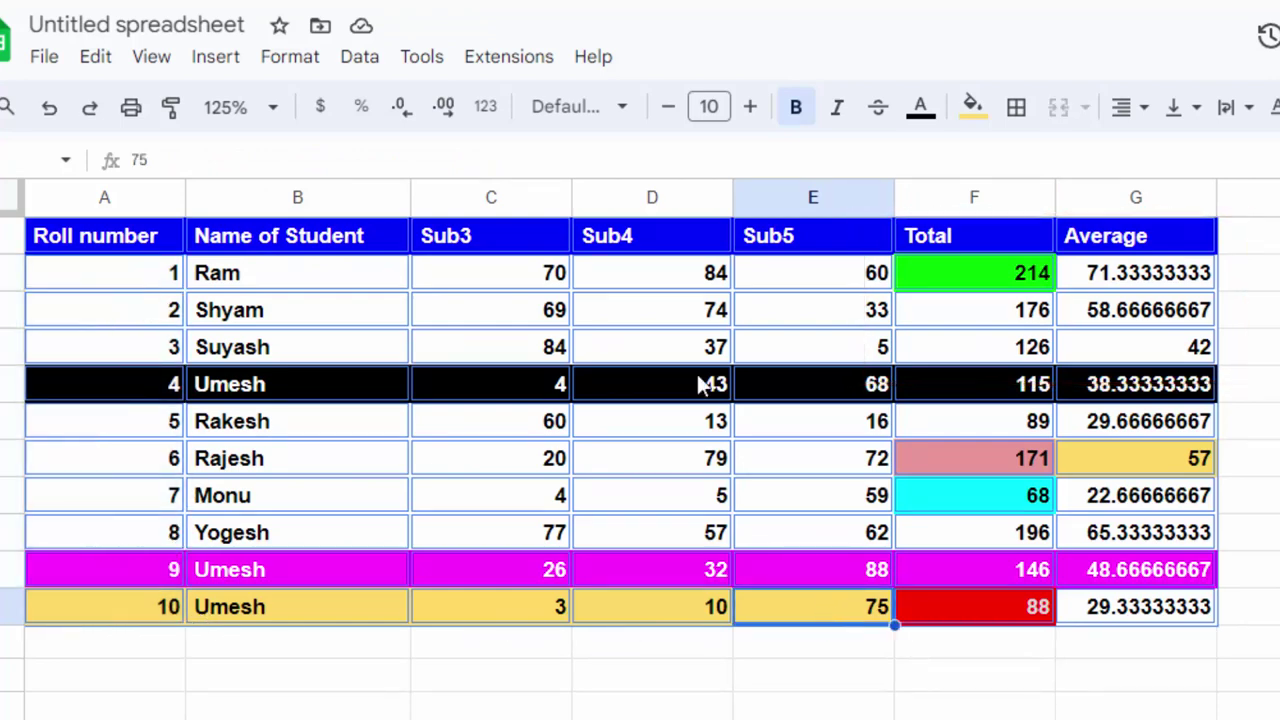
left_click(970, 108)
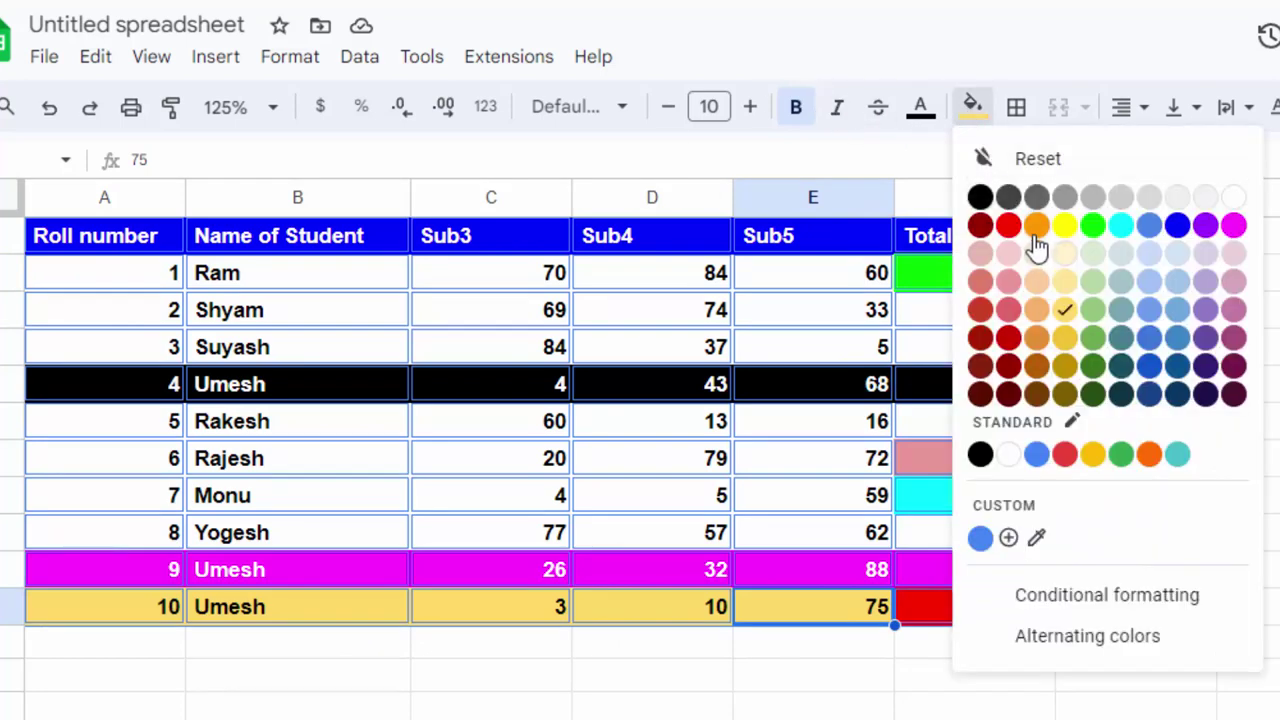
left_click(1061, 230)
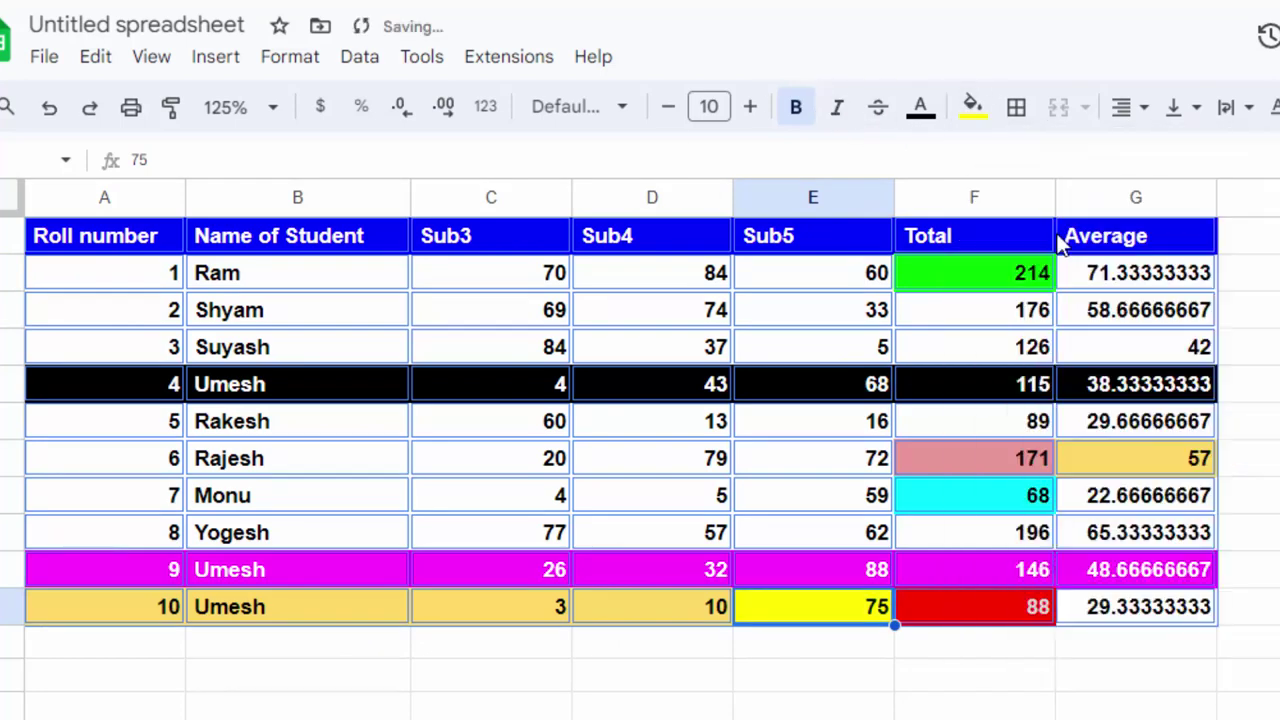
left_click(842, 674)
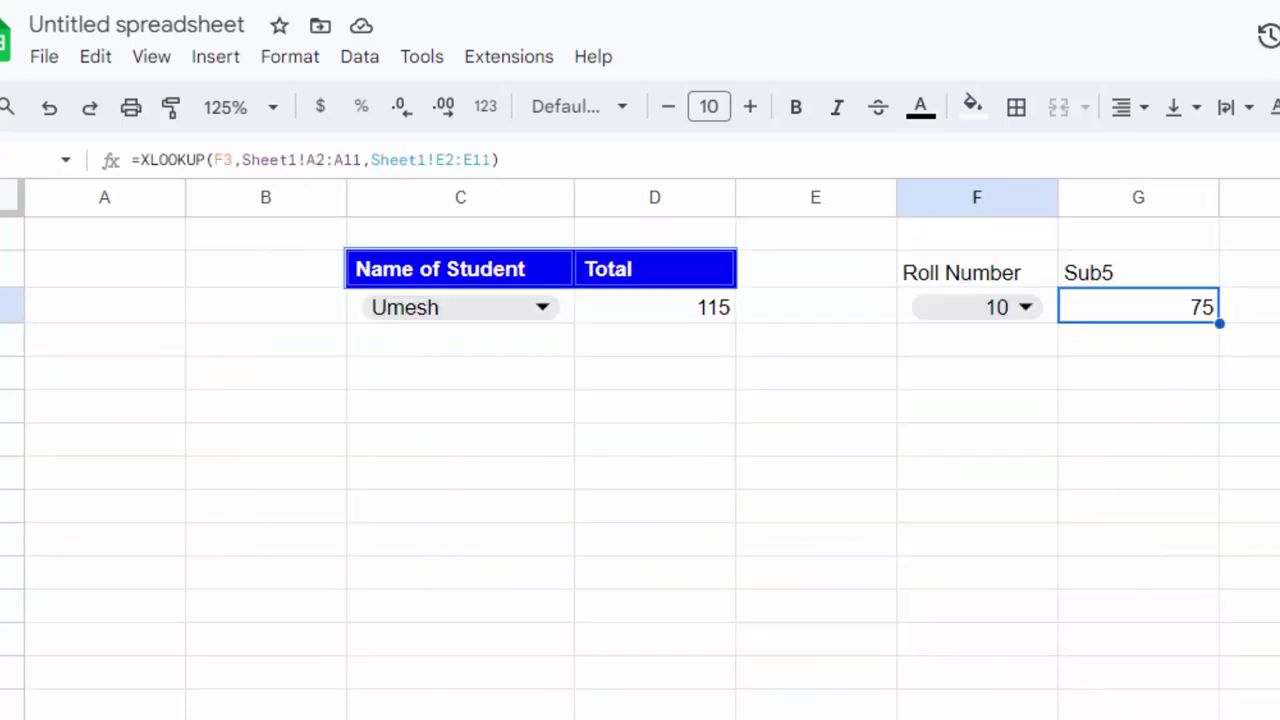
Choose roll 7 in F3, then fill its Sub5 mark 59 in Sheet1 E7 grey.
double_click(1010, 310)
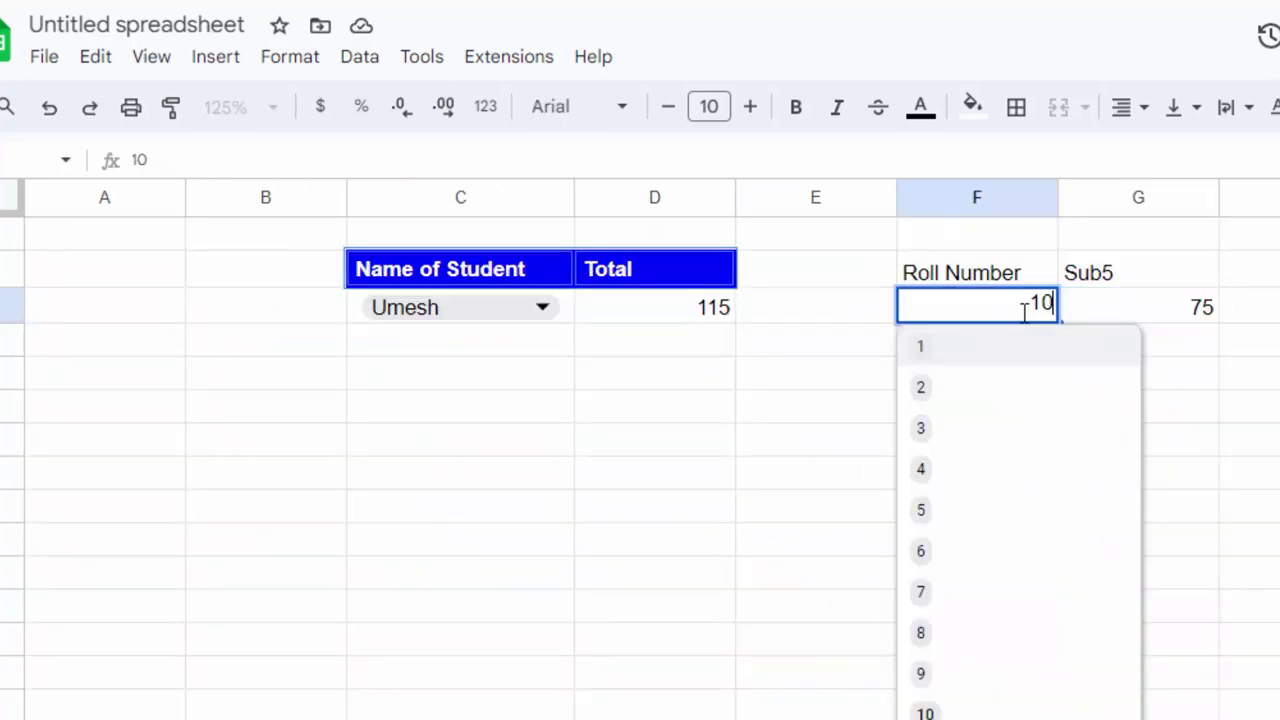
left_click(925, 598)
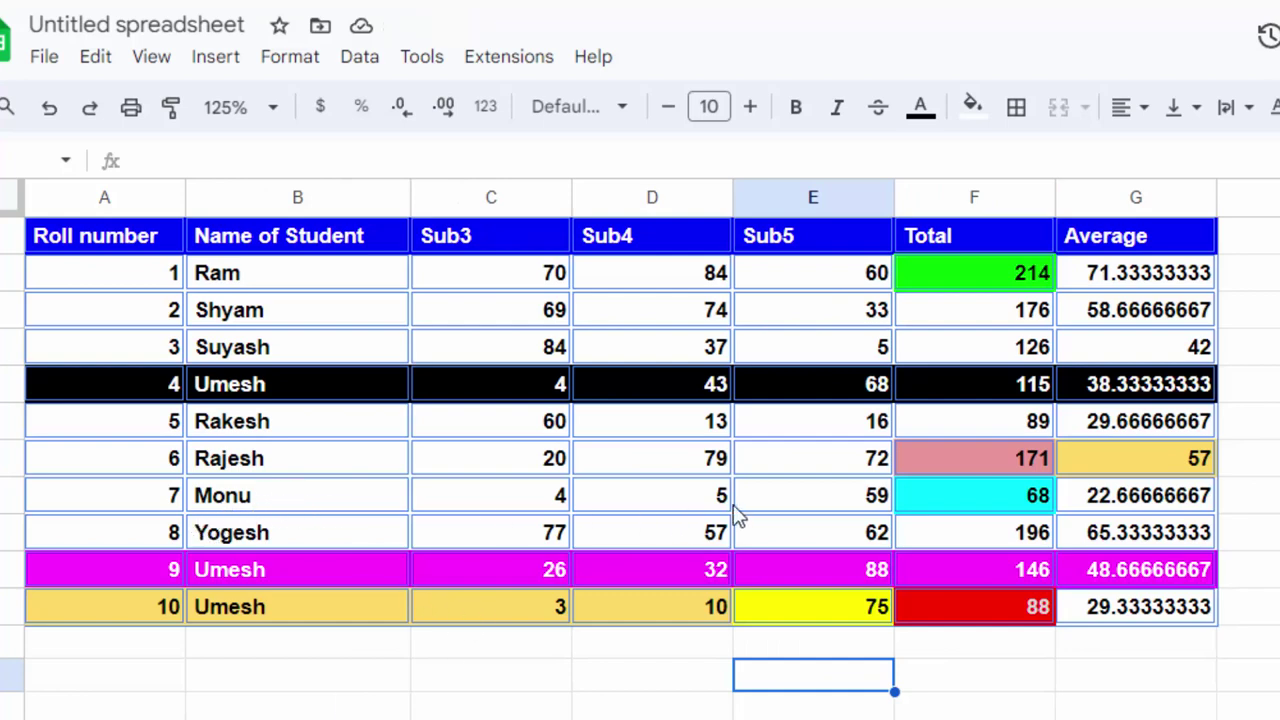
left_click(870, 503)
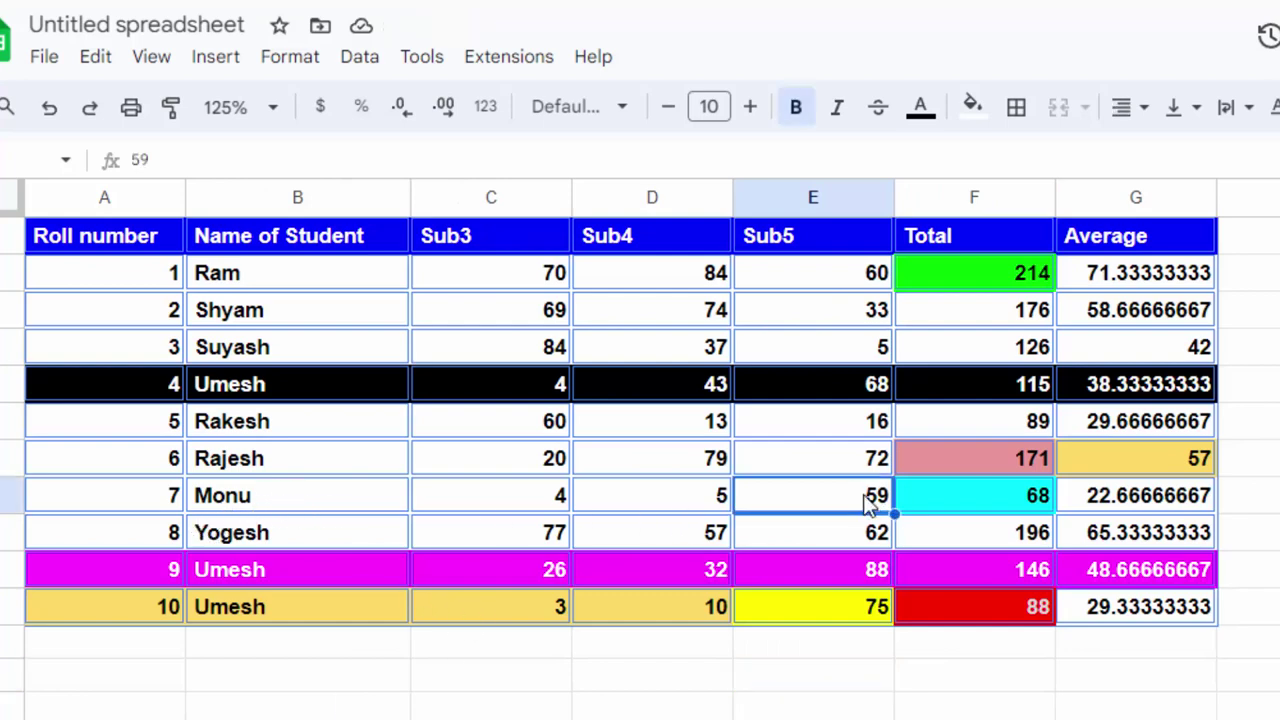
left_click(972, 106)
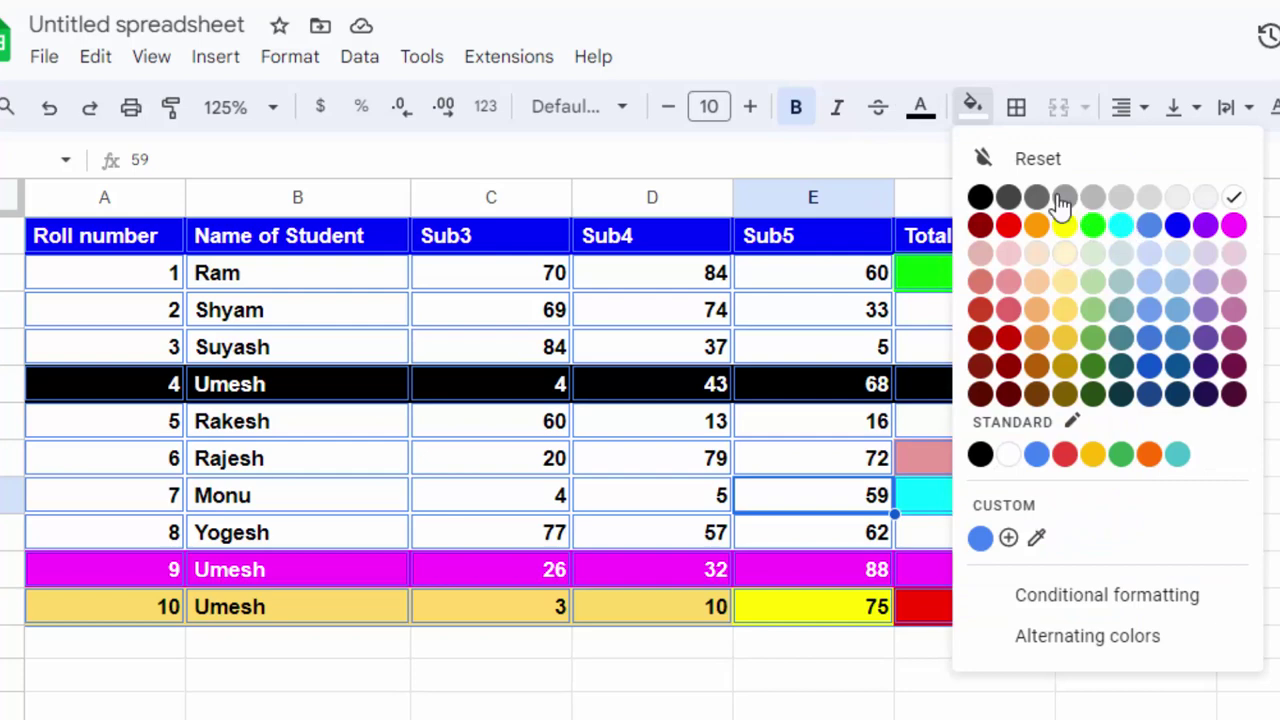
left_click(1064, 197)
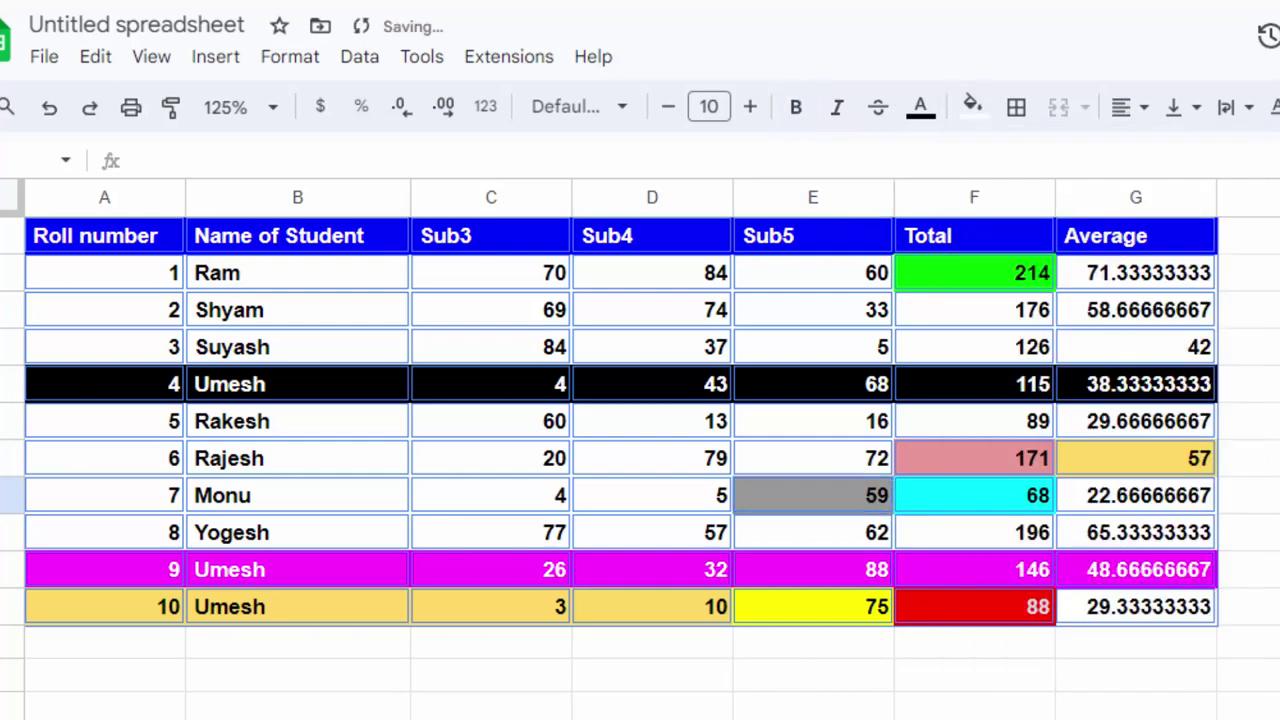